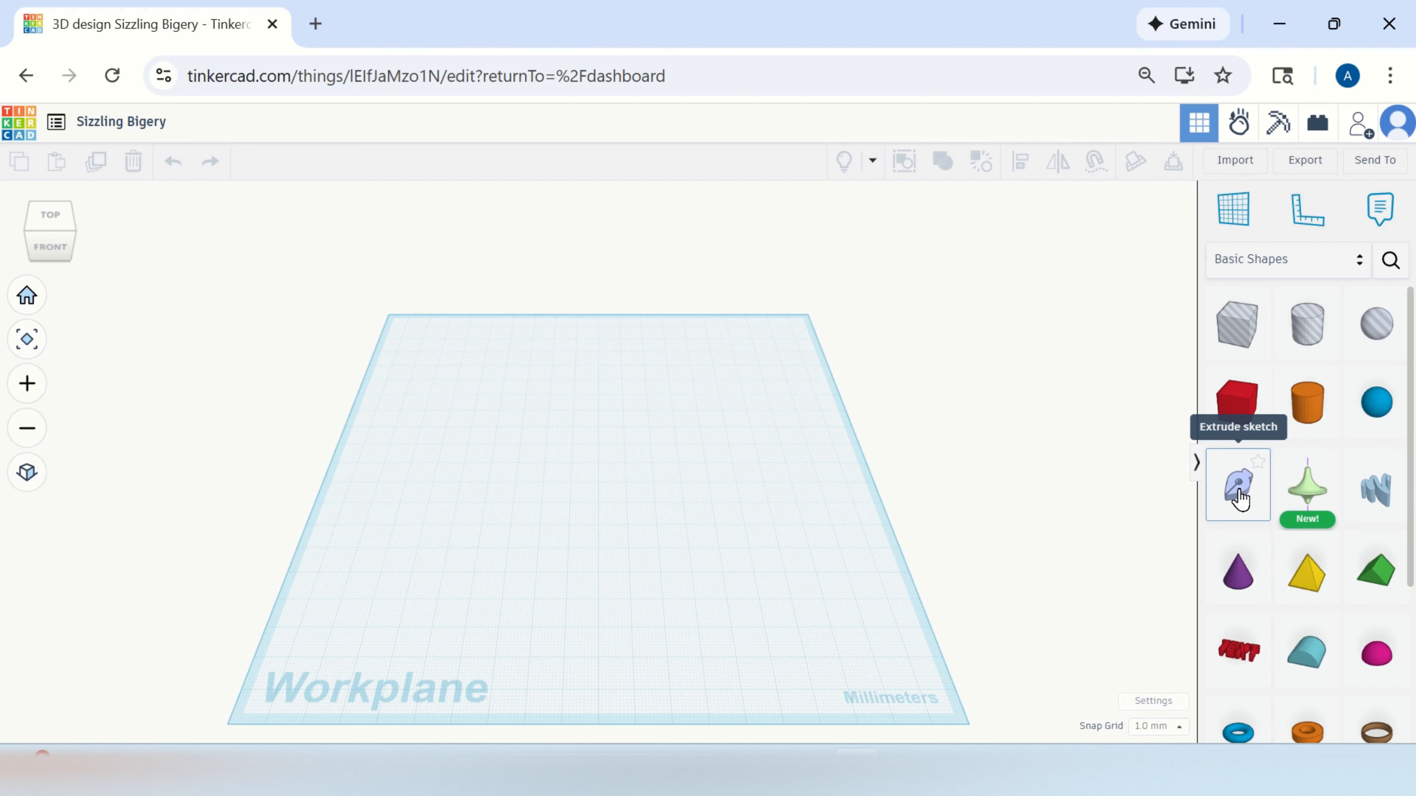
Start an Extrude sketch on the workplane and draw a closed 20 mm square centred on the origin with straight lines.
{"action": "mouse_move", "coordinate": [1239, 498]}
{"action": "left_mouse_down"}
{"action": "mouse_move", "coordinate": [550, 488]}
{"action": "mouse_move", "coordinate": [600, 482]}
{"action": "left_mouse_up"}
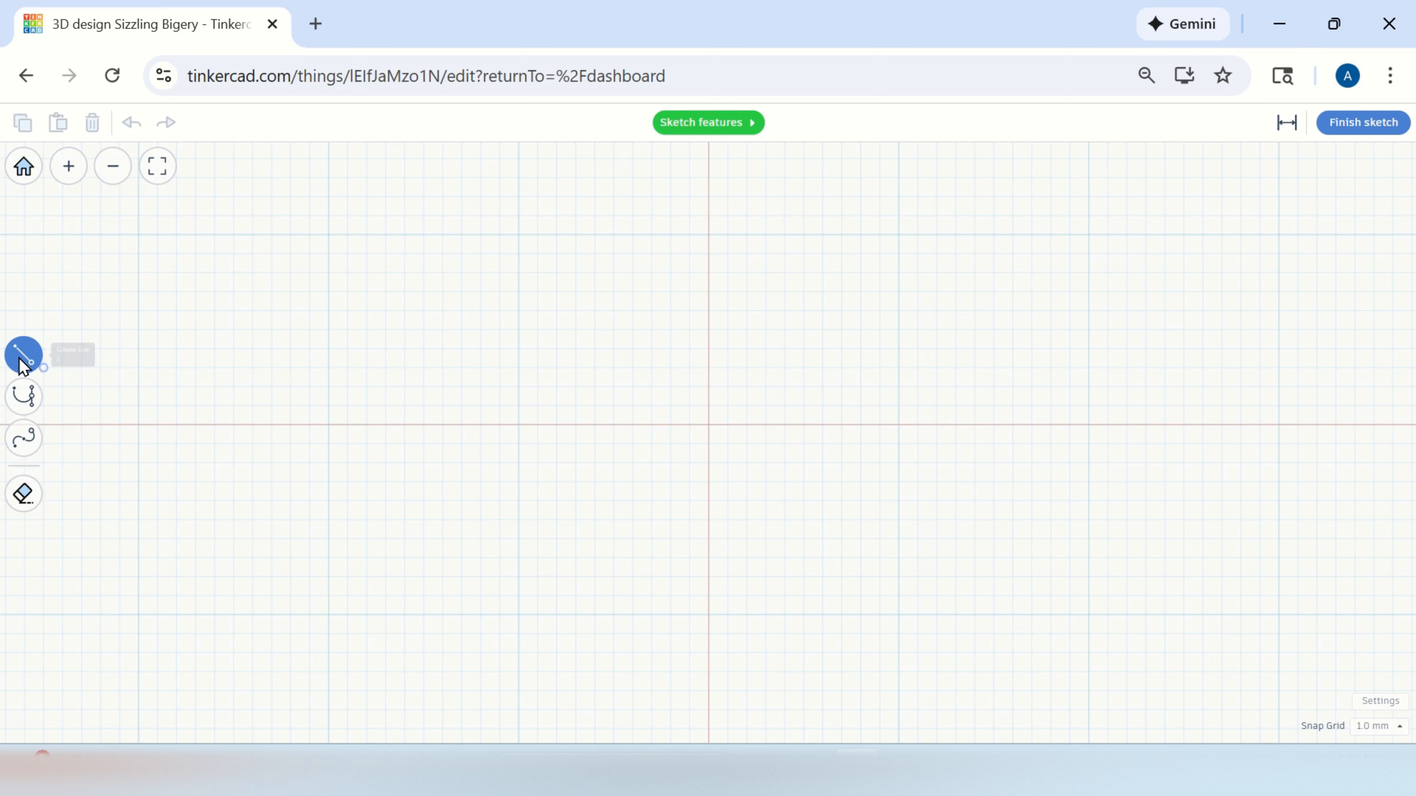
{"action": "left_click", "coordinate": [518, 235]}
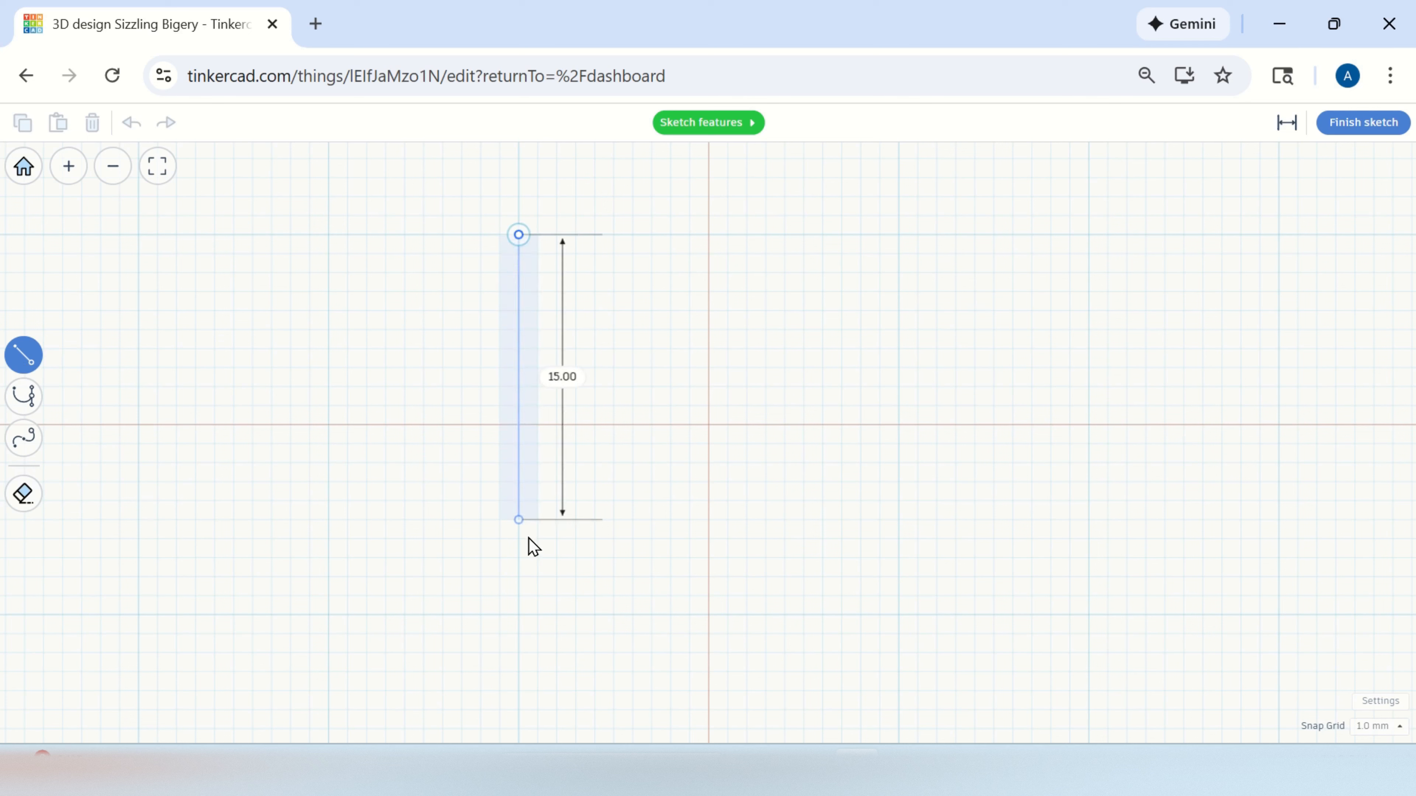
{"action": "left_click", "coordinate": [518, 615]}
{"action": "left_click", "coordinate": [899, 615]}
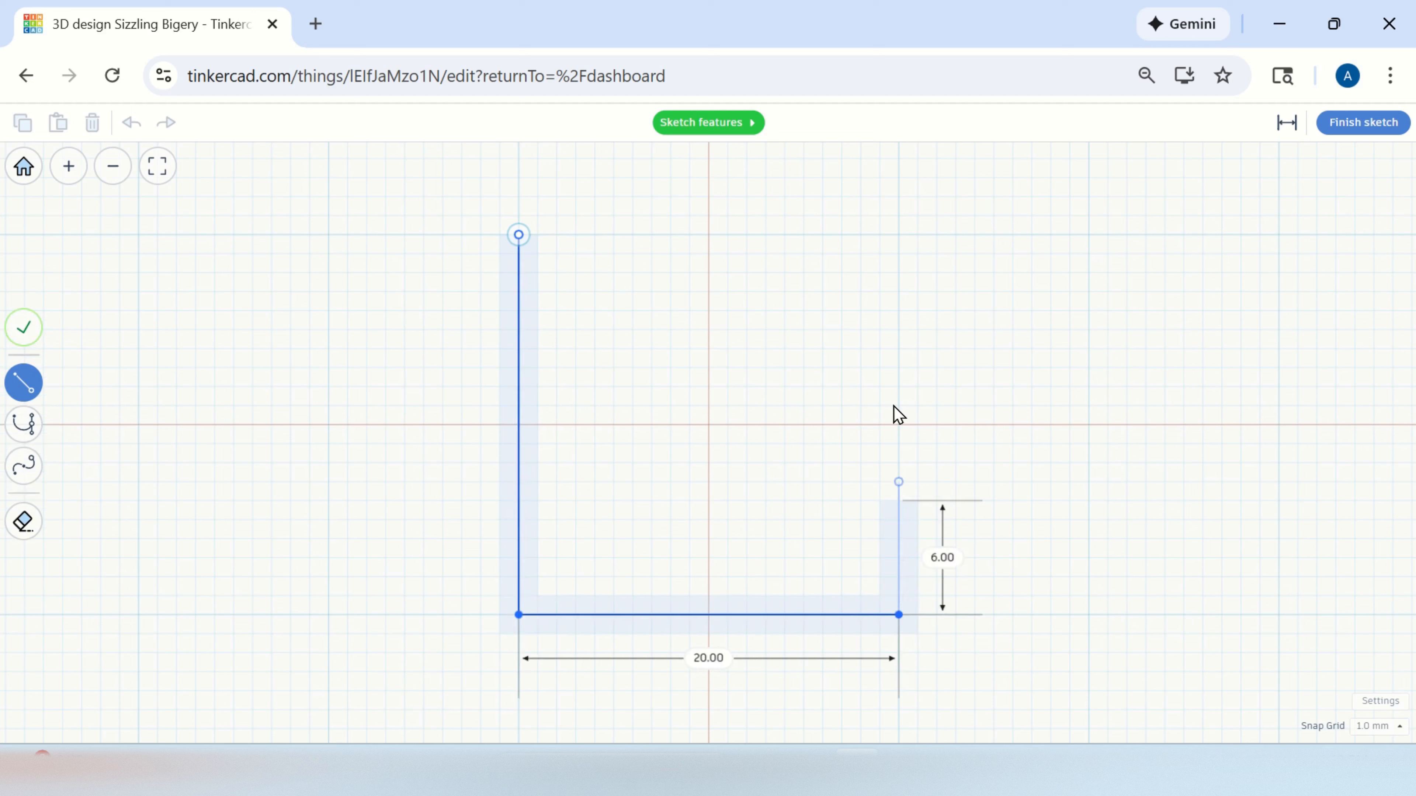
{"action": "left_click", "coordinate": [900, 235]}
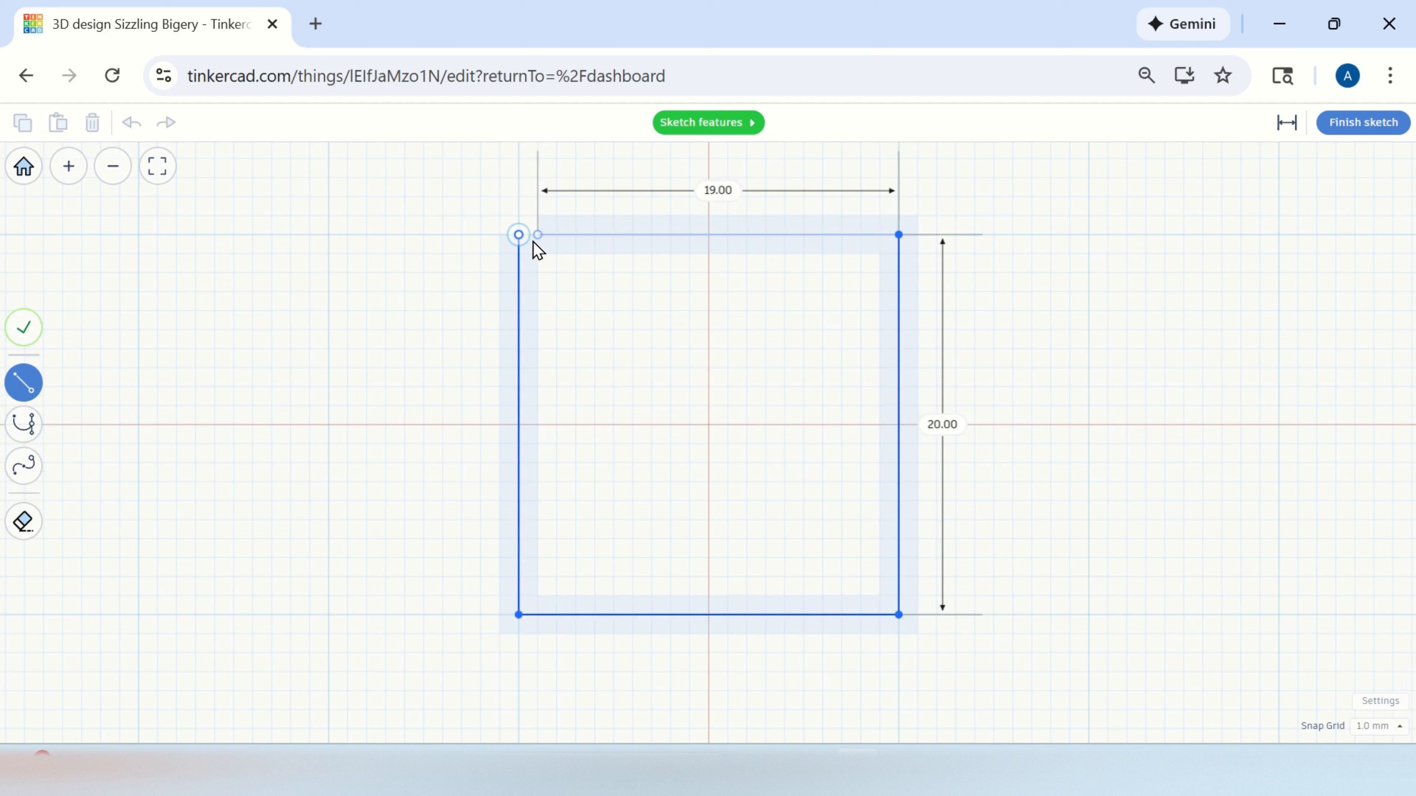
{"action": "left_click", "coordinate": [516, 236]}
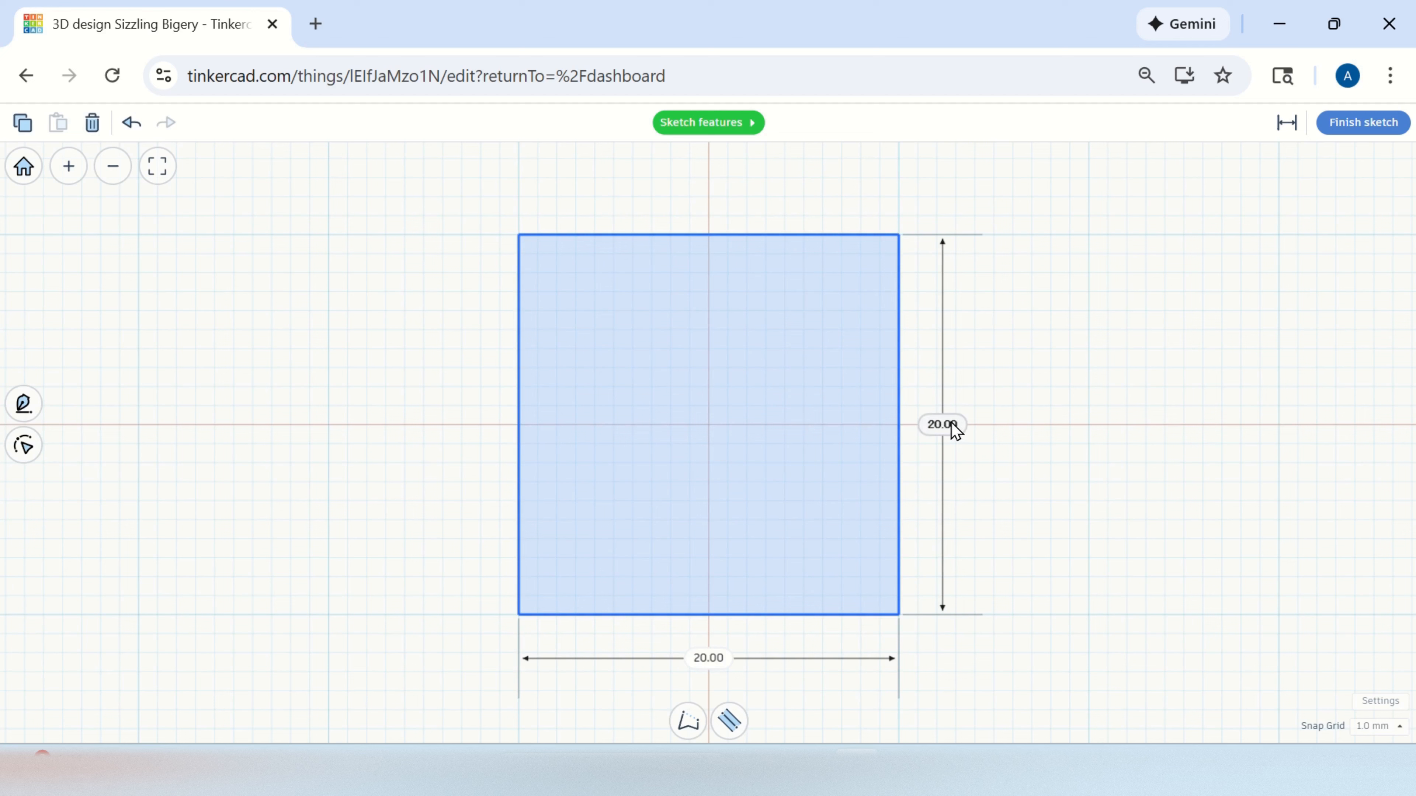
Set the square's vertical dimension to 40 mm, making it a rectangle.
{"action": "left_click", "coordinate": [945, 424]}
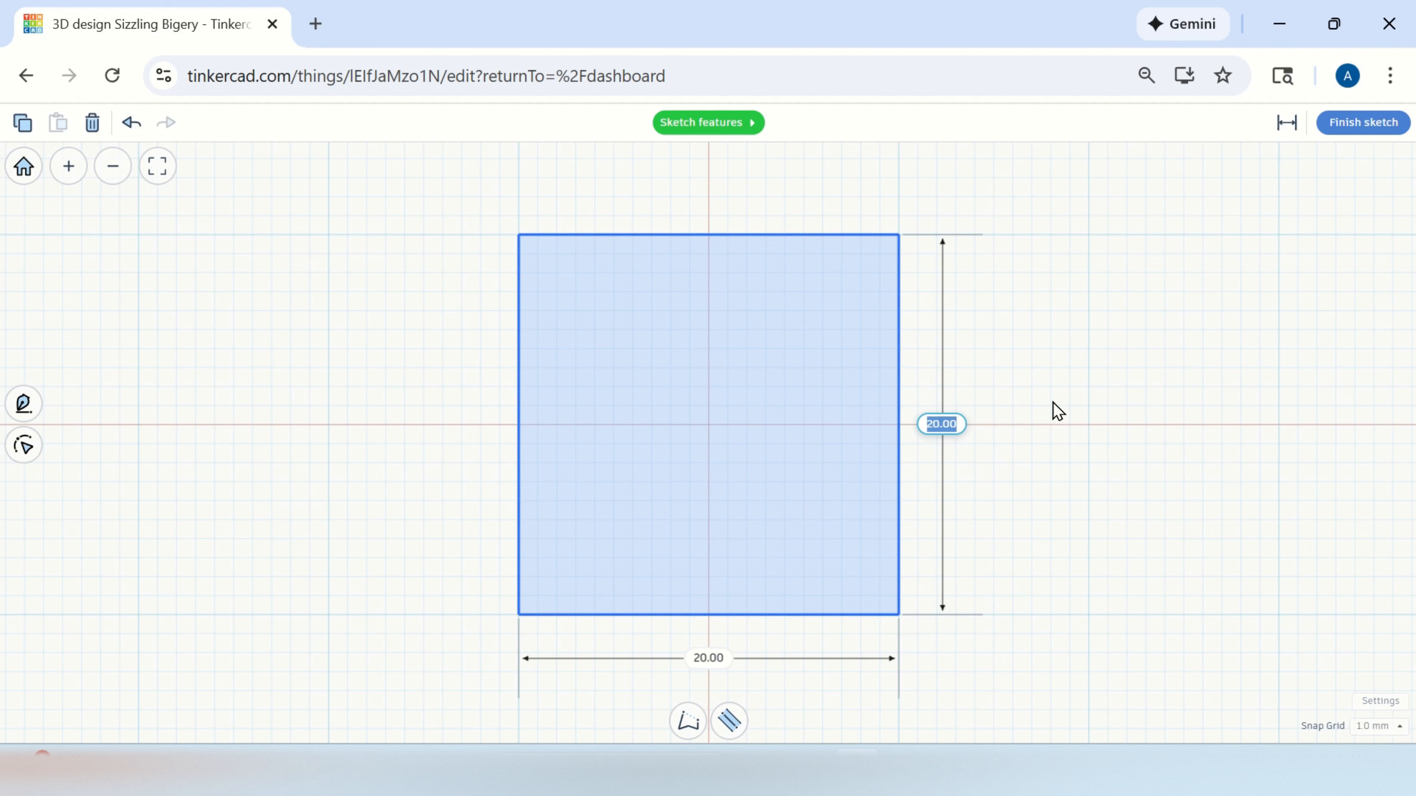
{"action": "type", "text": "40"}
{"action": "key", "text": "Return"}
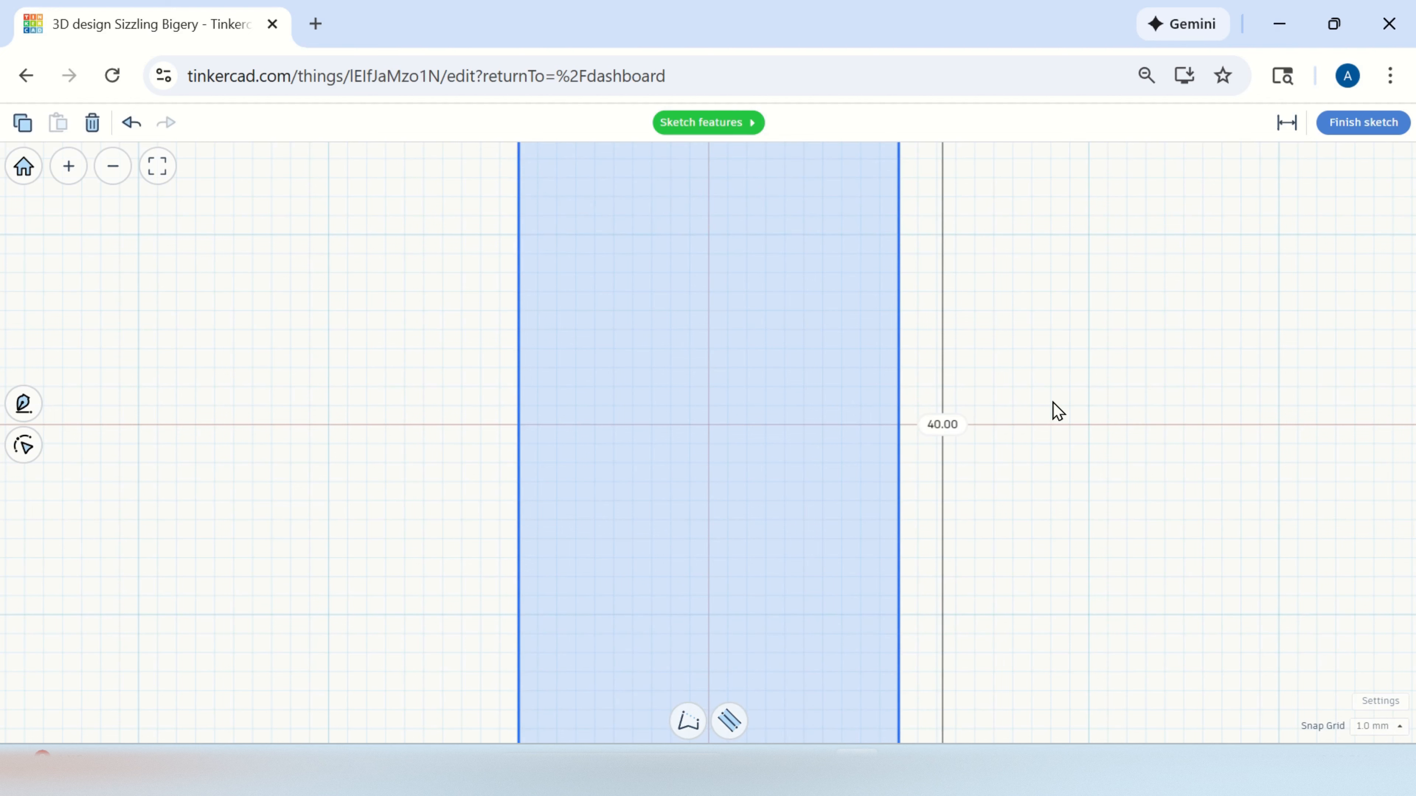
{"action": "scroll", "coordinate": [970, 270], "scroll_direction": "down", "scroll_amount": 5}
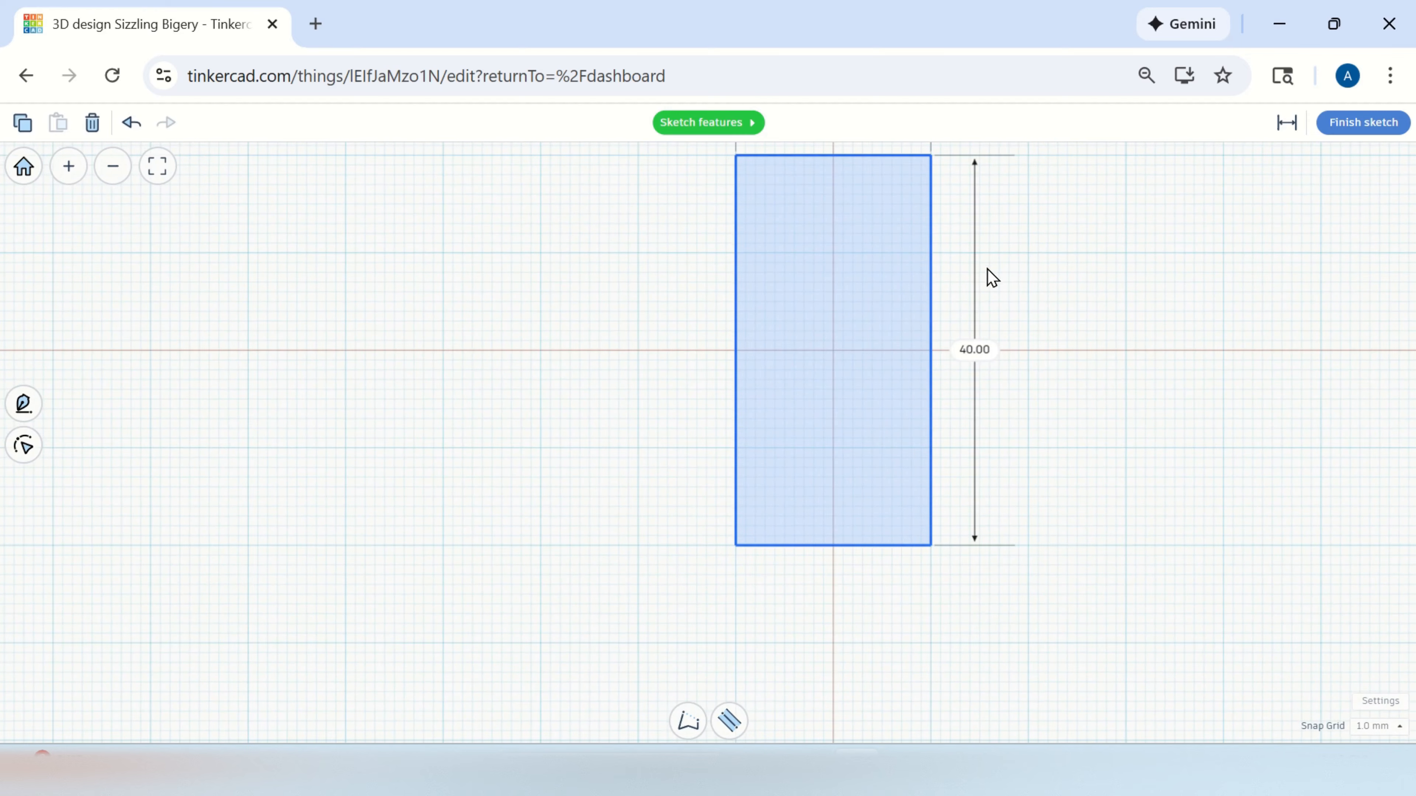
{"action": "scroll", "coordinate": [1068, 174], "scroll_direction": "up", "scroll_amount": 1}
{"action": "scroll", "coordinate": [1112, 186], "scroll_direction": "down", "scroll_amount": 1}
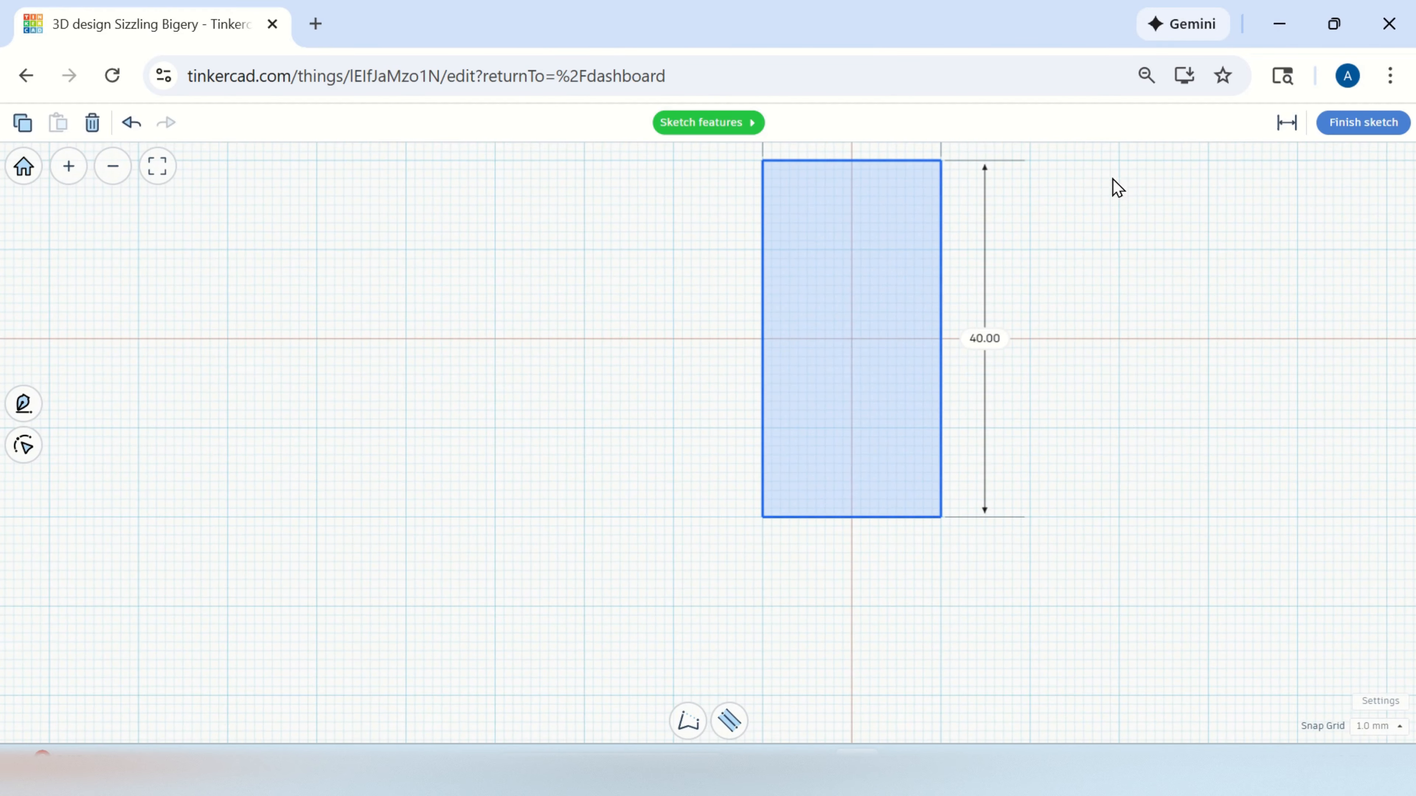
{"action": "scroll", "coordinate": [1098, 179], "scroll_direction": "up", "scroll_amount": 1}
{"action": "scroll", "coordinate": [1097, 177], "scroll_direction": "down", "scroll_amount": 2}
{"action": "scroll", "coordinate": [1095, 177], "scroll_direction": "up", "scroll_amount": 3}
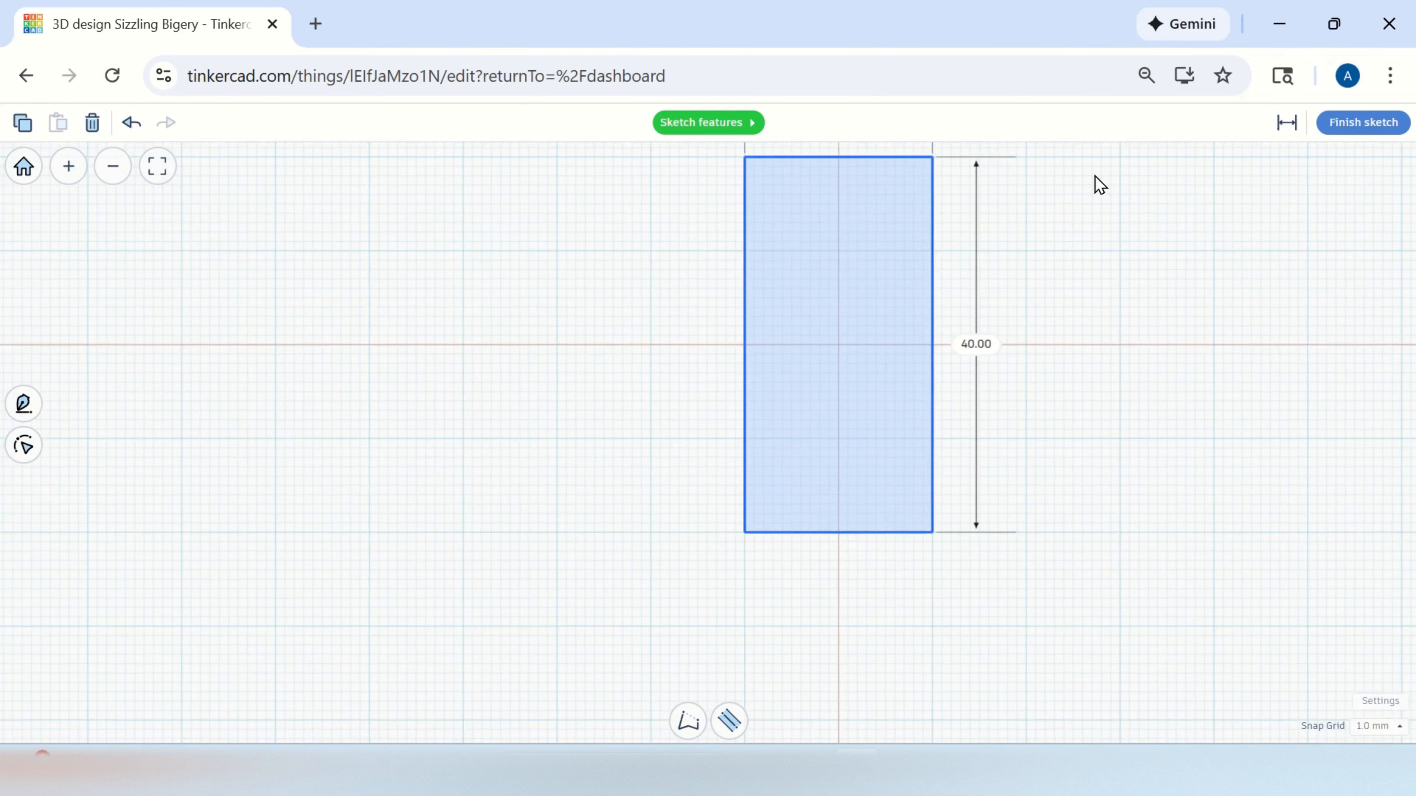
{"action": "scroll", "coordinate": [1097, 186], "scroll_direction": "down", "scroll_amount": 1}
{"action": "scroll", "coordinate": [1096, 187], "scroll_direction": "up", "scroll_amount": 1}
{"action": "mouse_move", "coordinate": [1097, 189]}
{"action": "middle_mouse_down"}
{"action": "mouse_move", "coordinate": [1068, 242]}
{"action": "mouse_move", "coordinate": [941, 311]}
{"action": "mouse_move", "coordinate": [1189, 273]}
{"action": "mouse_move", "coordinate": [1043, 260]}
{"action": "mouse_move", "coordinate": [997, 292]}
{"action": "mouse_move", "coordinate": [1005, 302]}
{"action": "middle_mouse_up"}
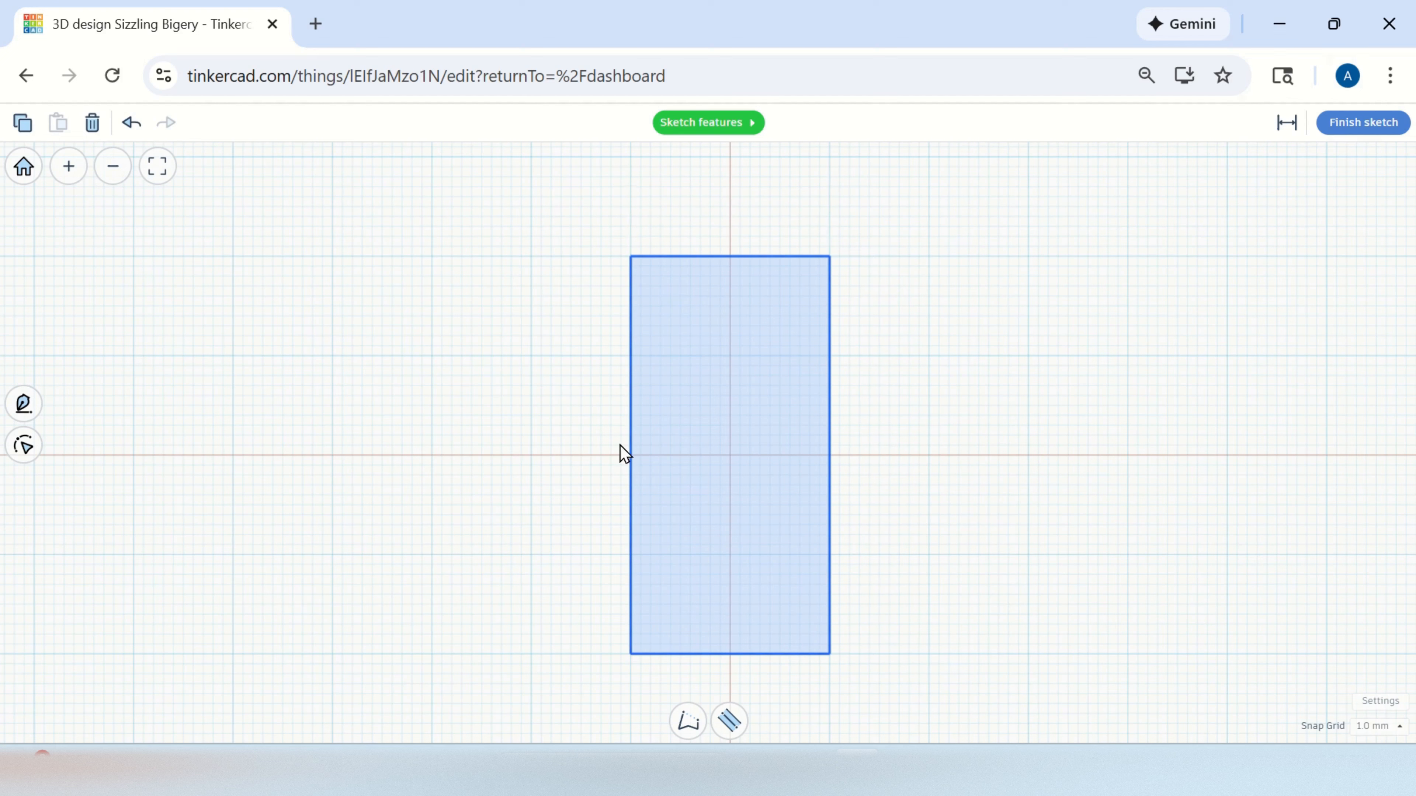
Edit the rectangle's shape and move the whole outline 10 mm down and 10 mm to the right.
{"action": "left_click", "coordinate": [1043, 390]}
{"action": "left_click", "coordinate": [728, 409]}
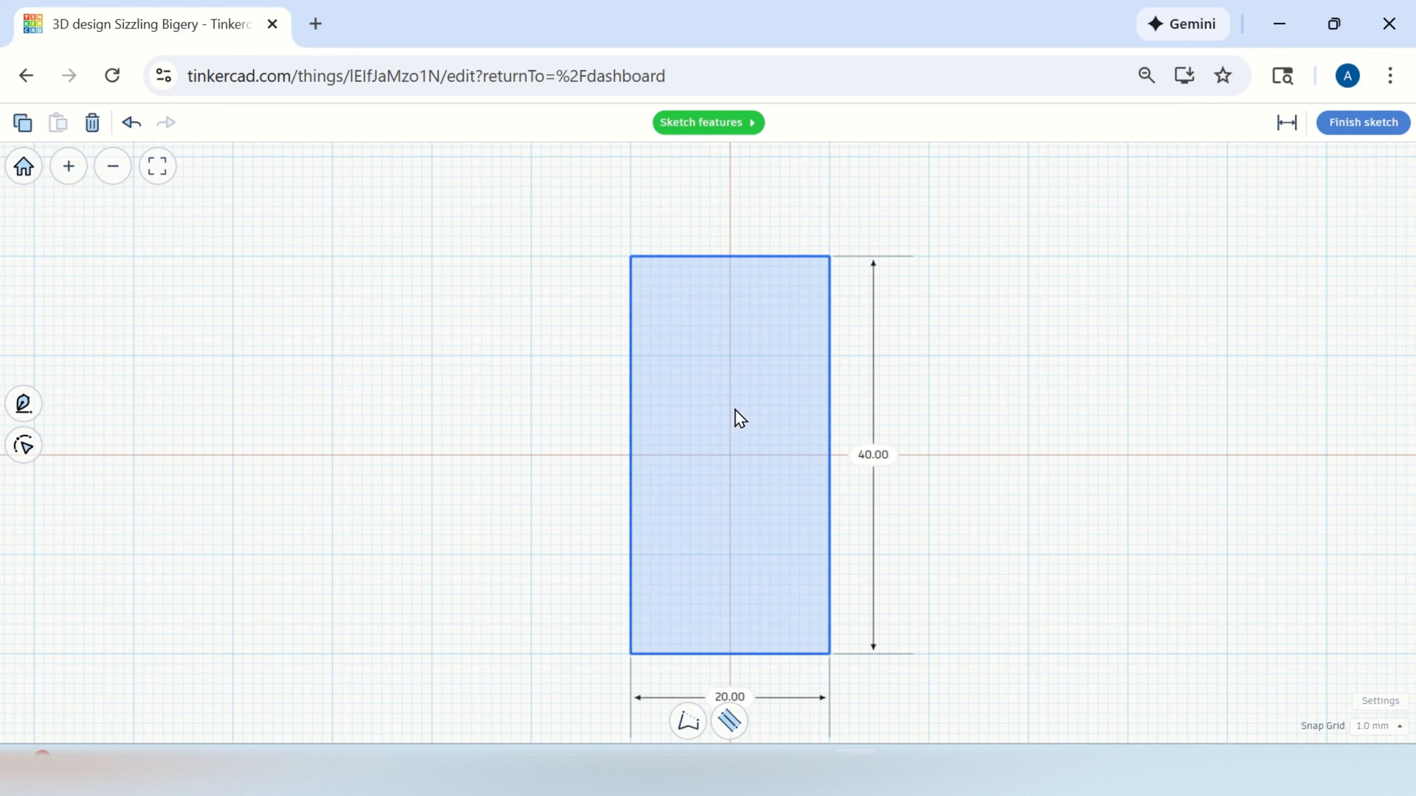
{"action": "left_click", "coordinate": [24, 446]}
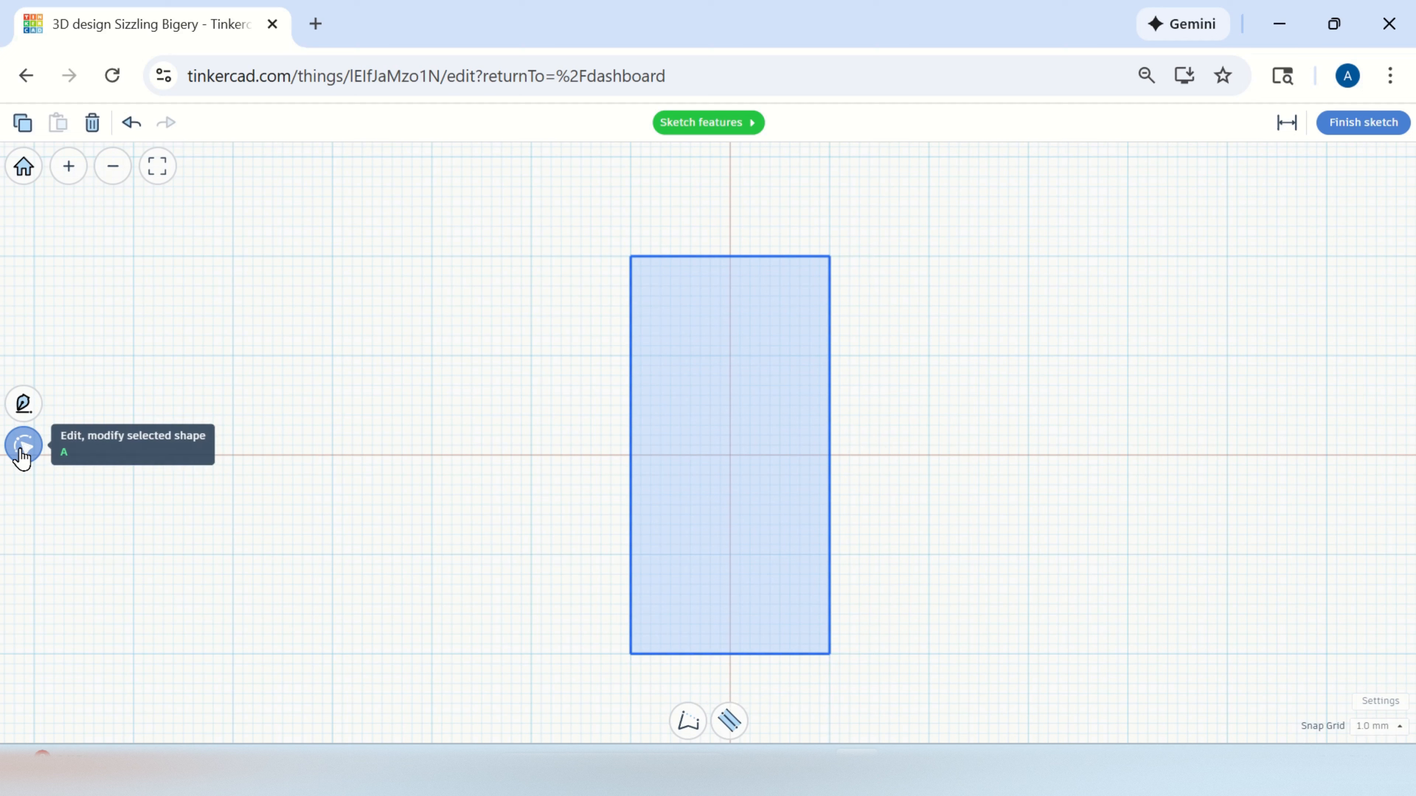
{"action": "left_click", "coordinate": [23, 453]}
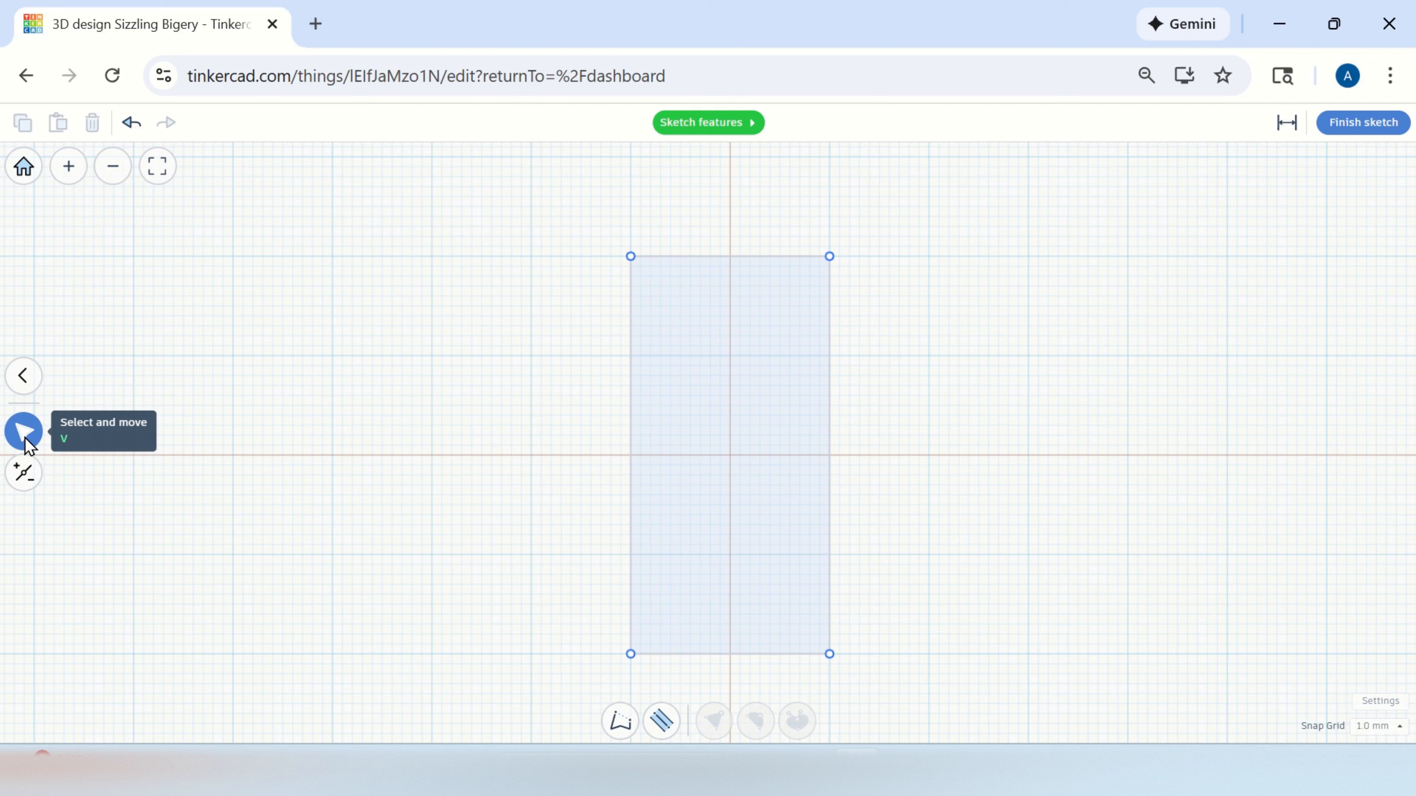
{"action": "left_click_drag", "start_coordinate": [747, 440], "coordinate": [662, 509]}
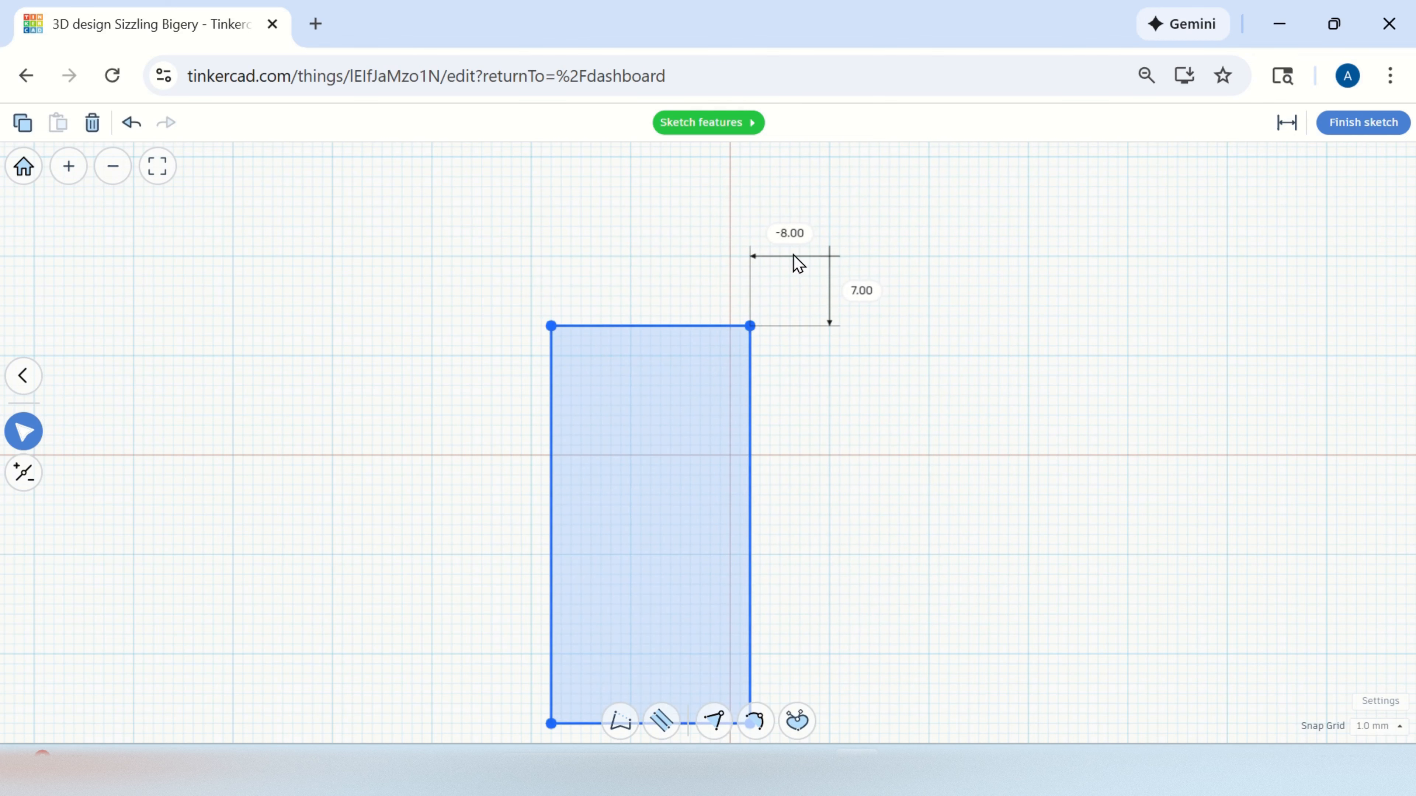
{"action": "left_click", "coordinate": [862, 291]}
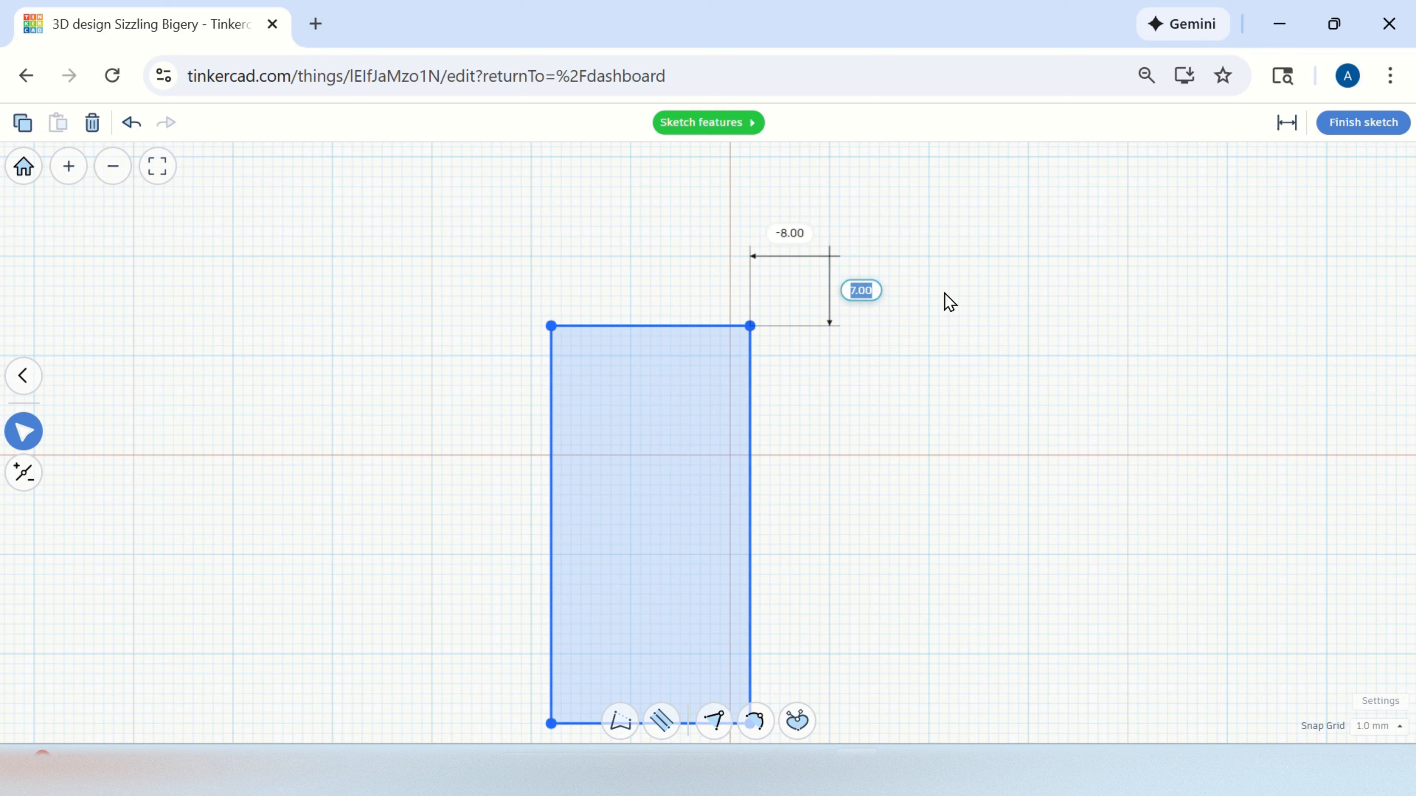
{"action": "type", "text": "10"}
{"action": "key", "text": "Return"}
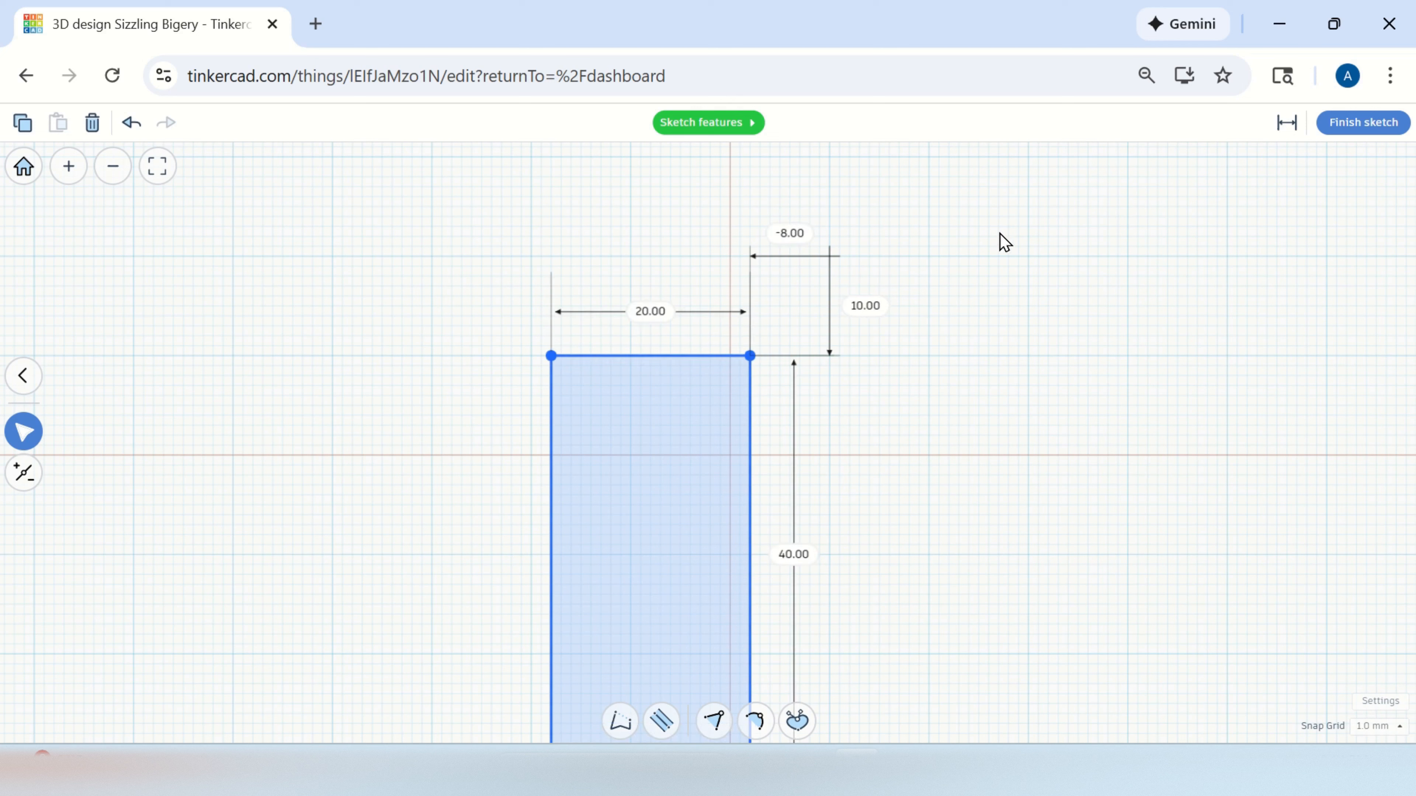
{"action": "left_click", "coordinate": [790, 234]}
{"action": "type", "text": "10"}
{"action": "key", "text": "Return"}
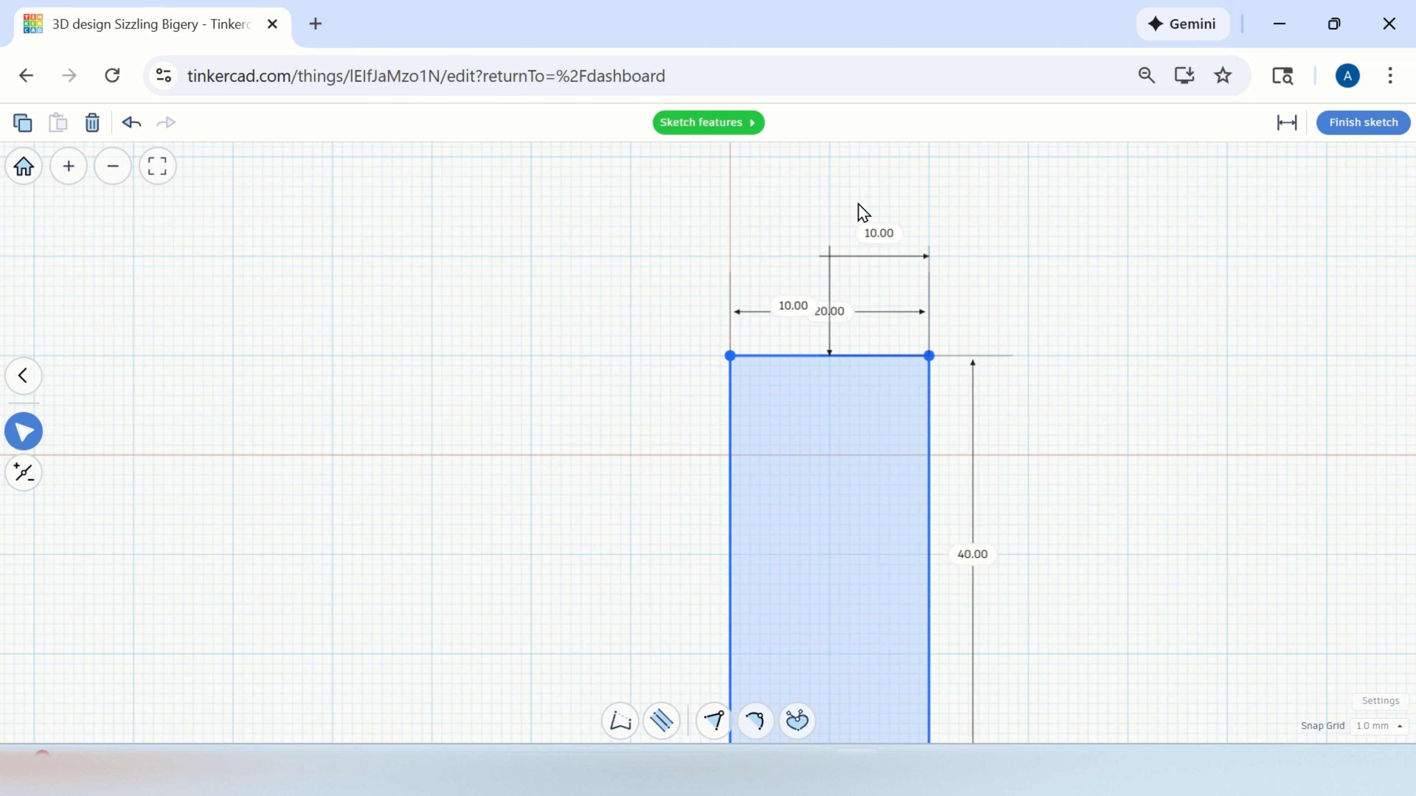
{"action": "scroll", "coordinate": [1023, 340], "scroll_direction": "down", "scroll_amount": 2}
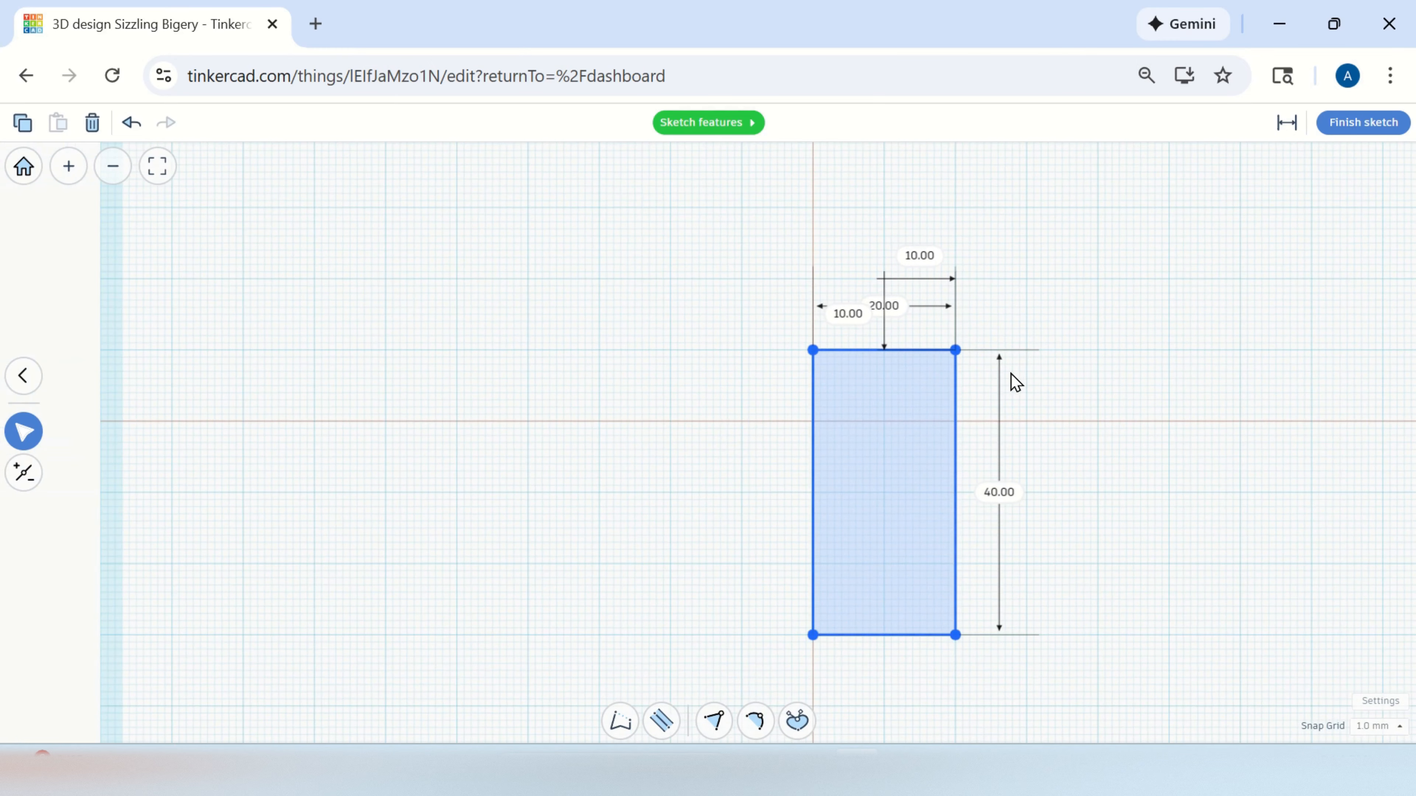
Try converting the rectangle's corners to smooth curves and reshaping one with its upper-right handle, and undo both changes.
{"action": "double_click", "coordinate": [891, 509]}
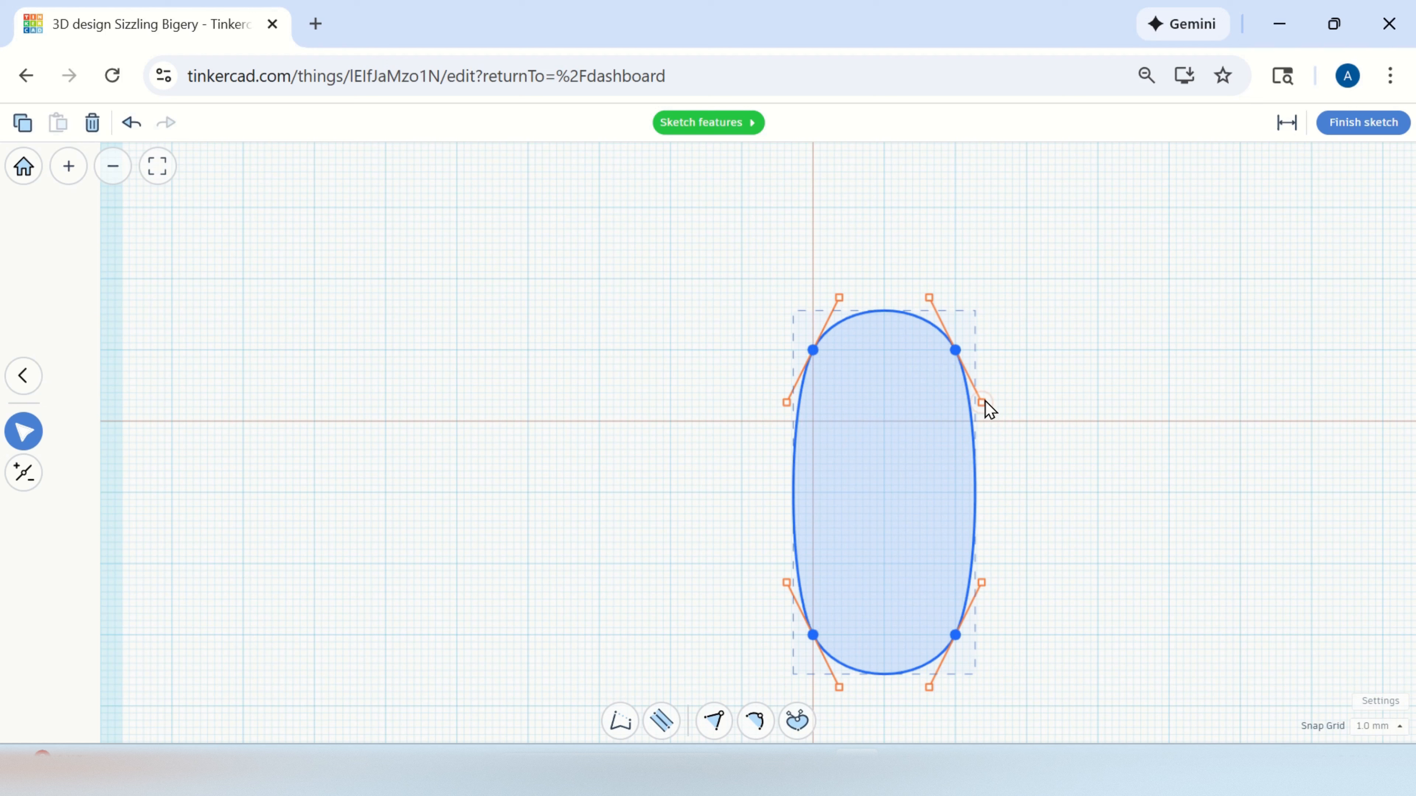
{"action": "left_click_drag", "start_coordinate": [985, 401], "coordinate": [1064, 446]}
{"action": "left_click", "coordinate": [1129, 556]}
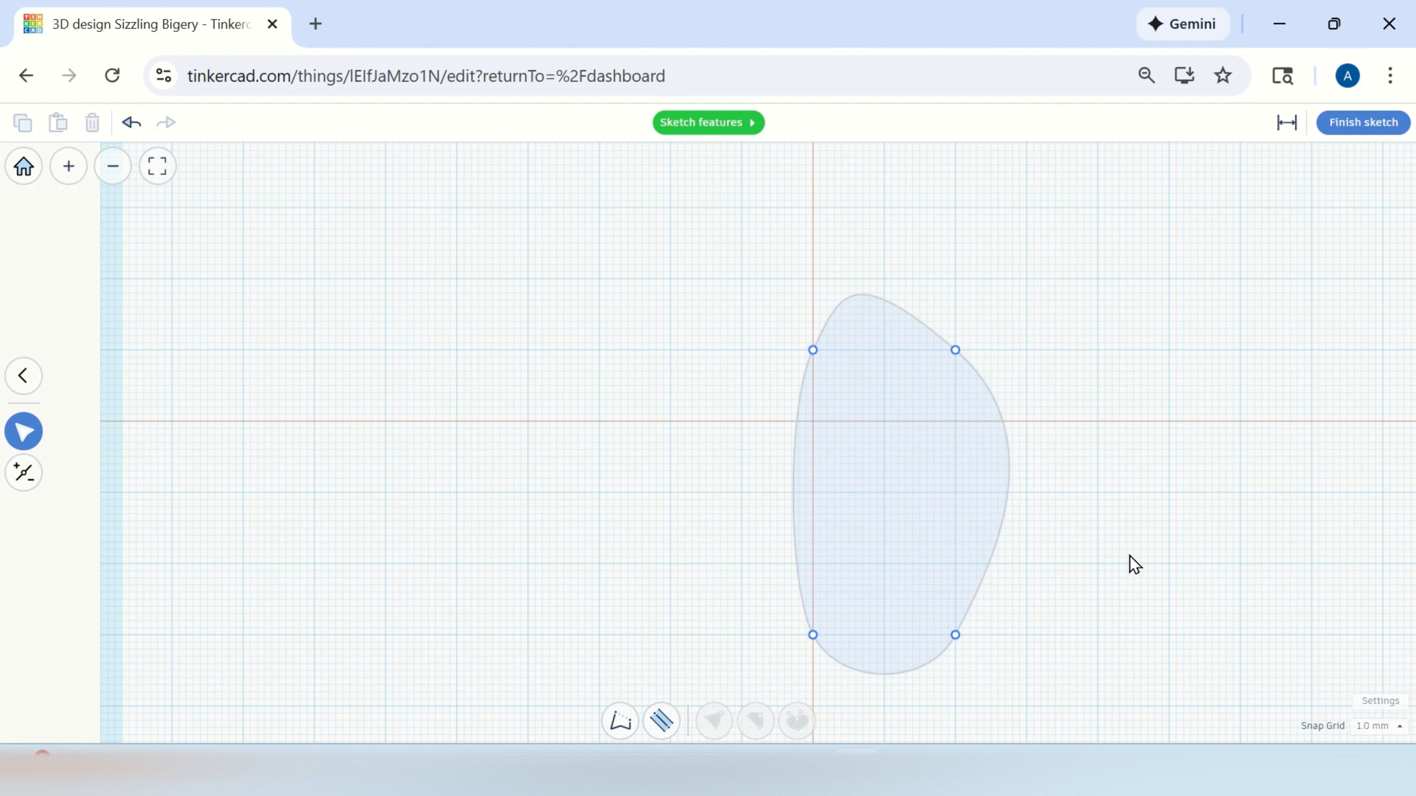
{"action": "key", "text": "ctrl+z"}
{"action": "key", "text": "ctrl+z"}
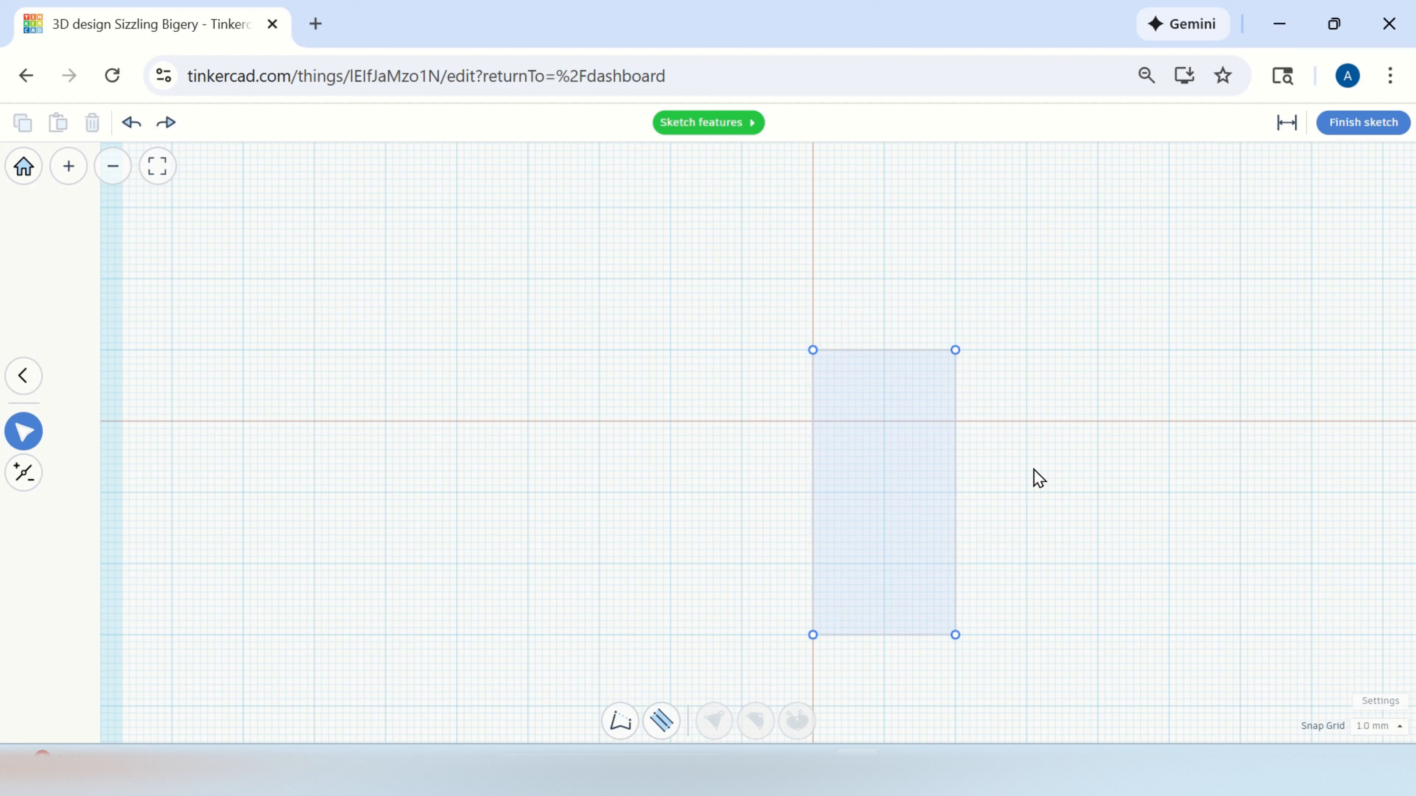
Add a new point at the middle of each long side of the rectangle.
{"action": "left_click", "coordinate": [883, 478]}
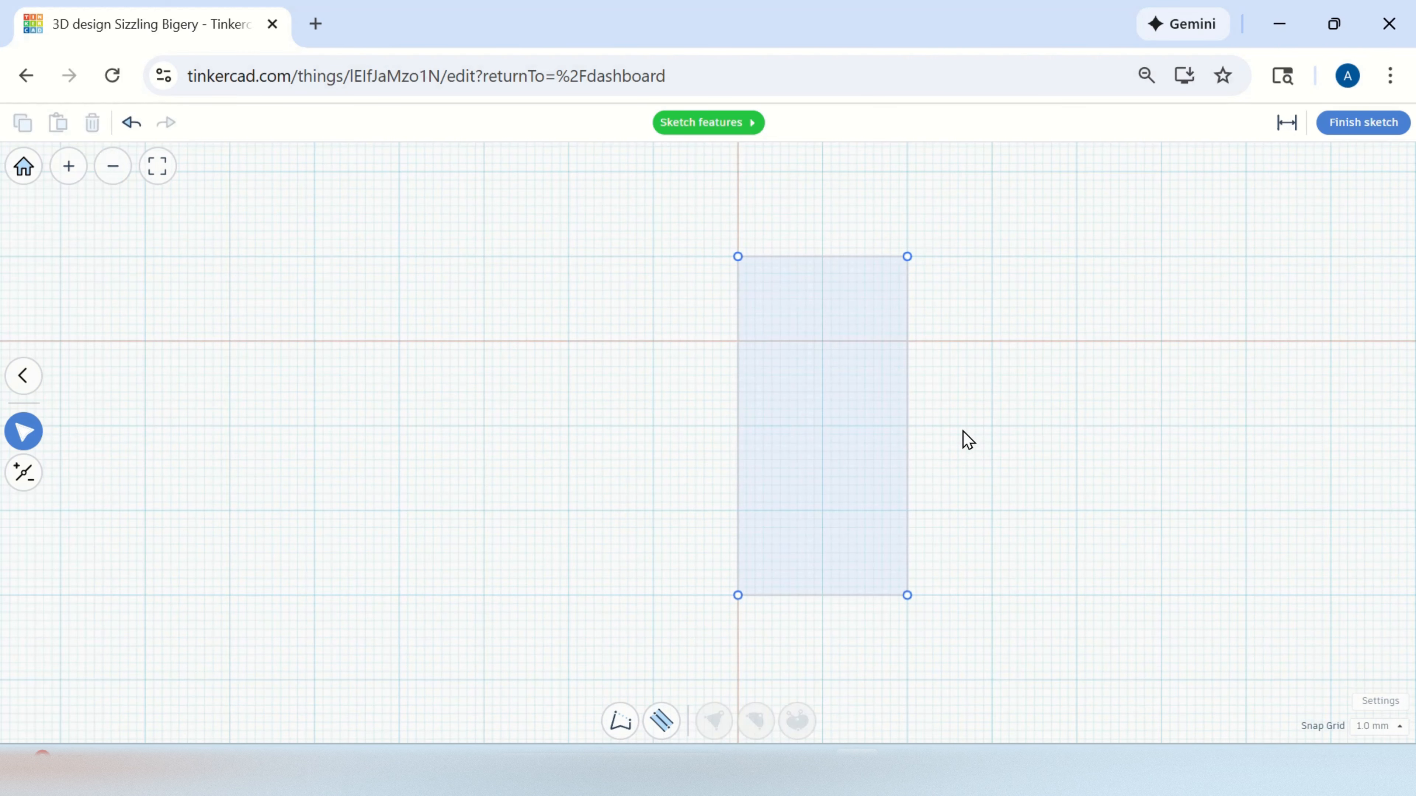
{"action": "scroll", "coordinate": [986, 424], "scroll_direction": "up", "scroll_amount": 2}
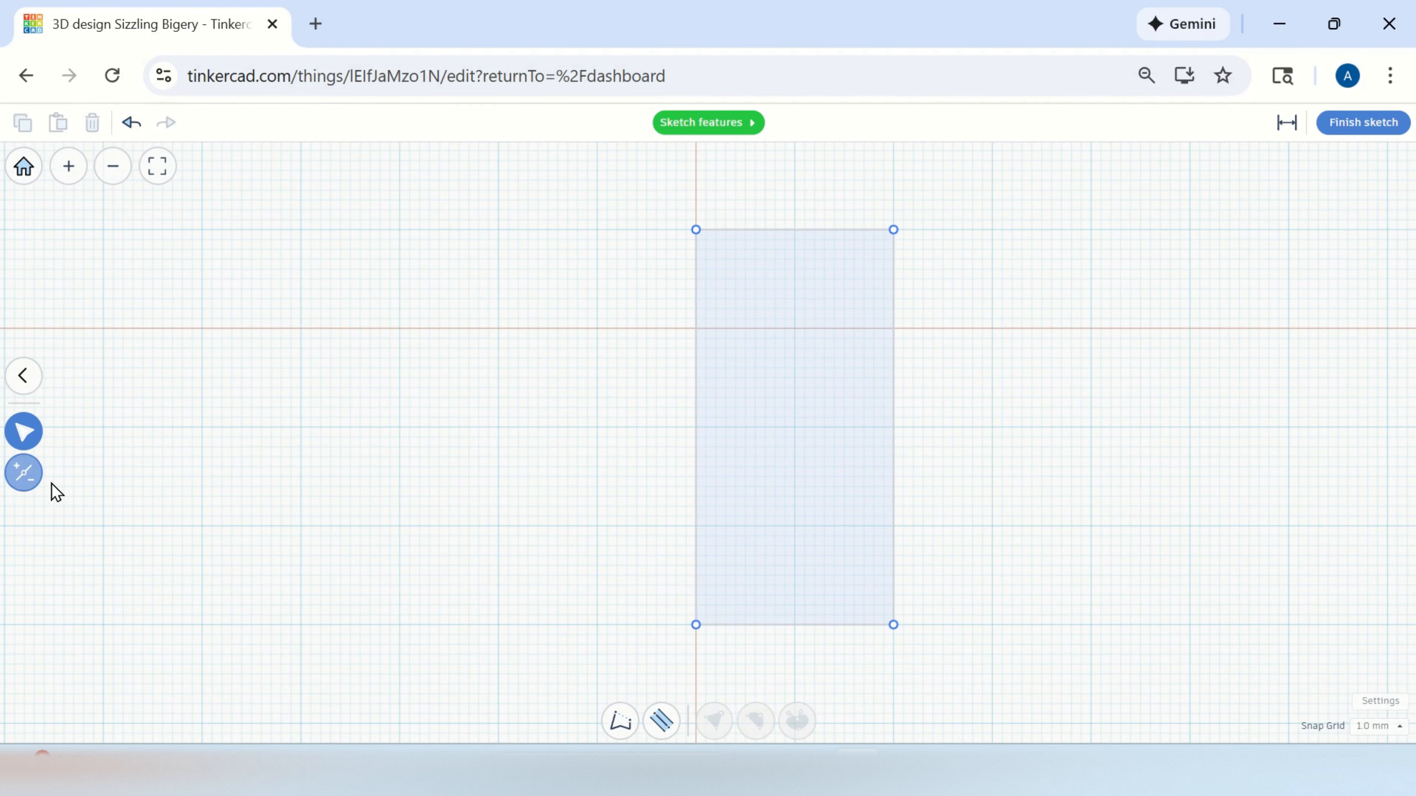
{"action": "left_click", "coordinate": [29, 484]}
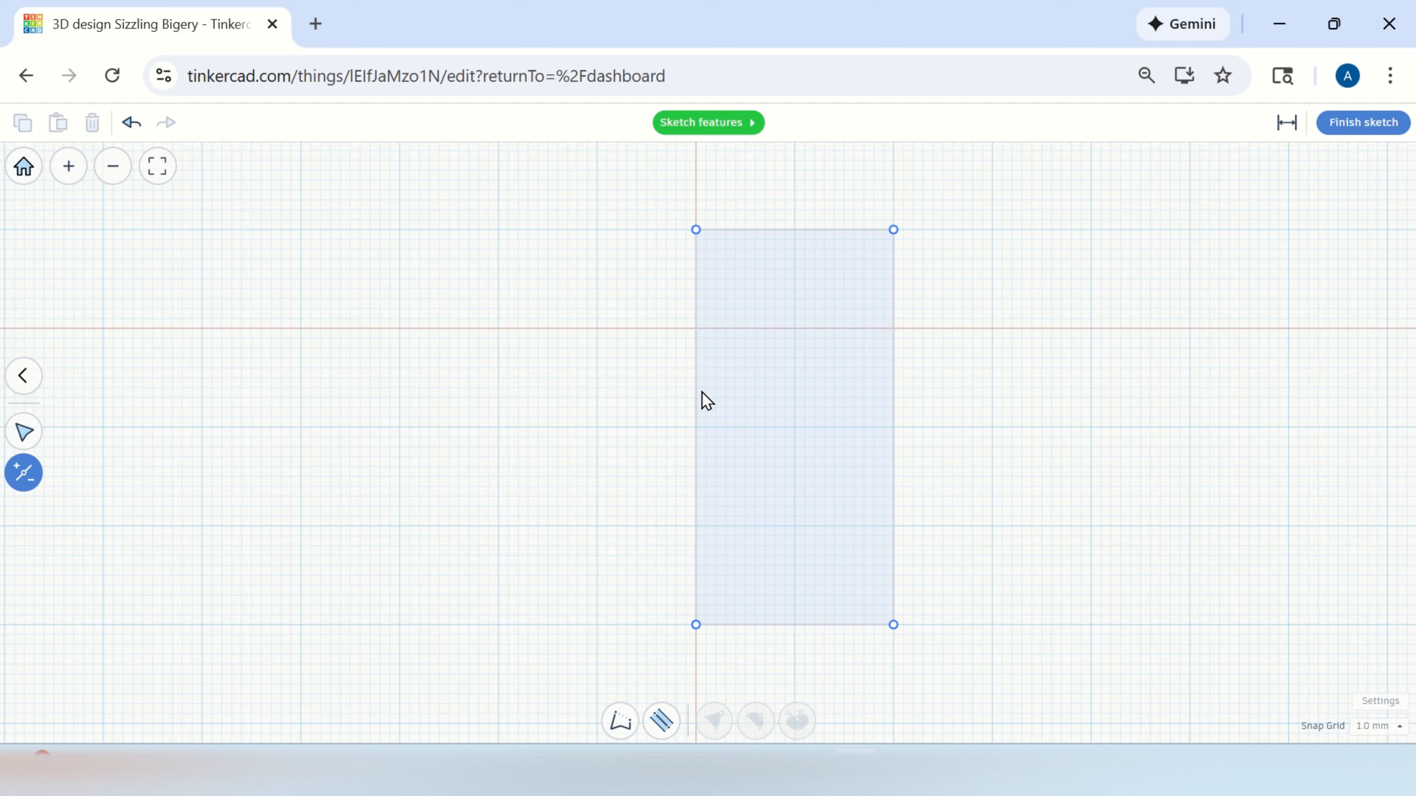
{"action": "left_click", "coordinate": [696, 267]}
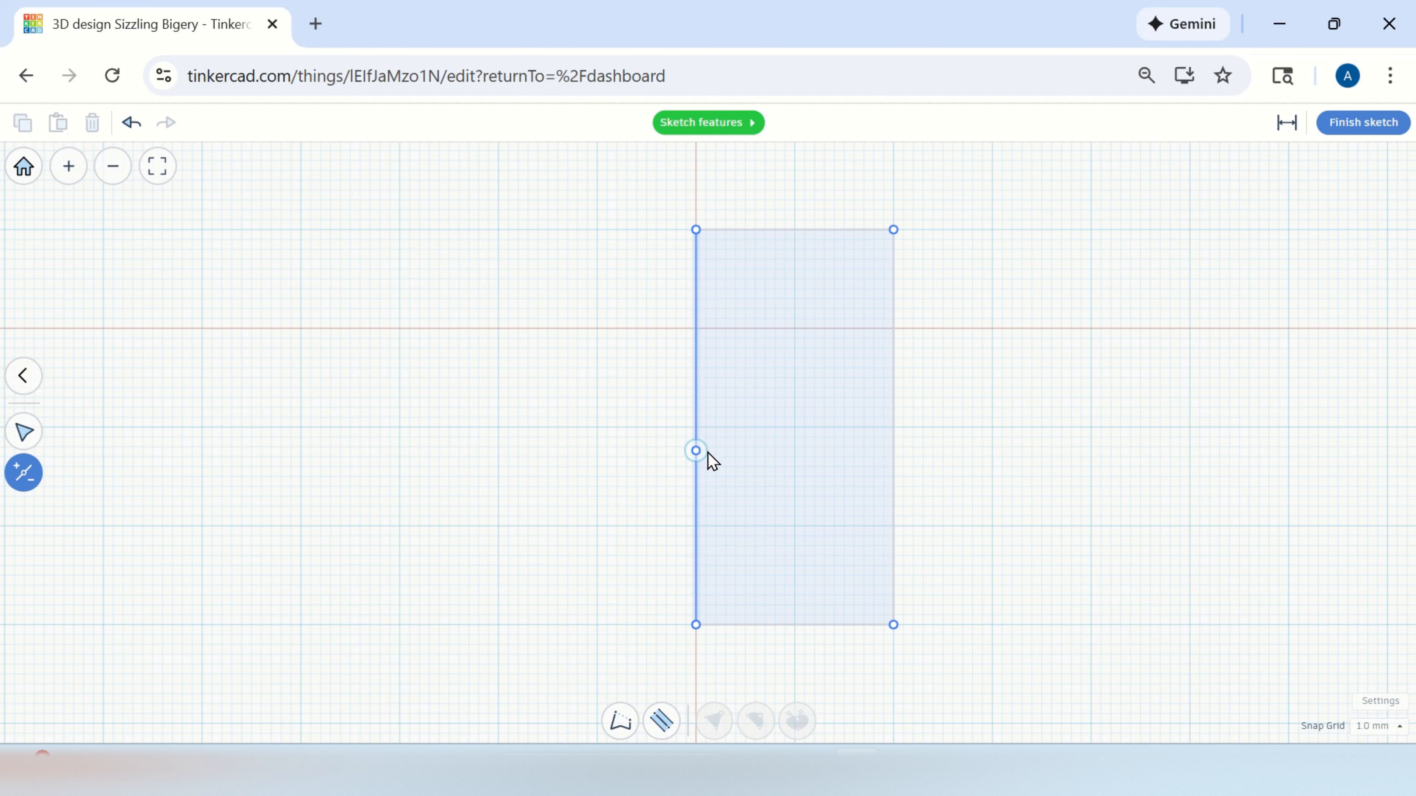
{"action": "scroll", "coordinate": [704, 437], "scroll_direction": "up", "scroll_amount": 3}
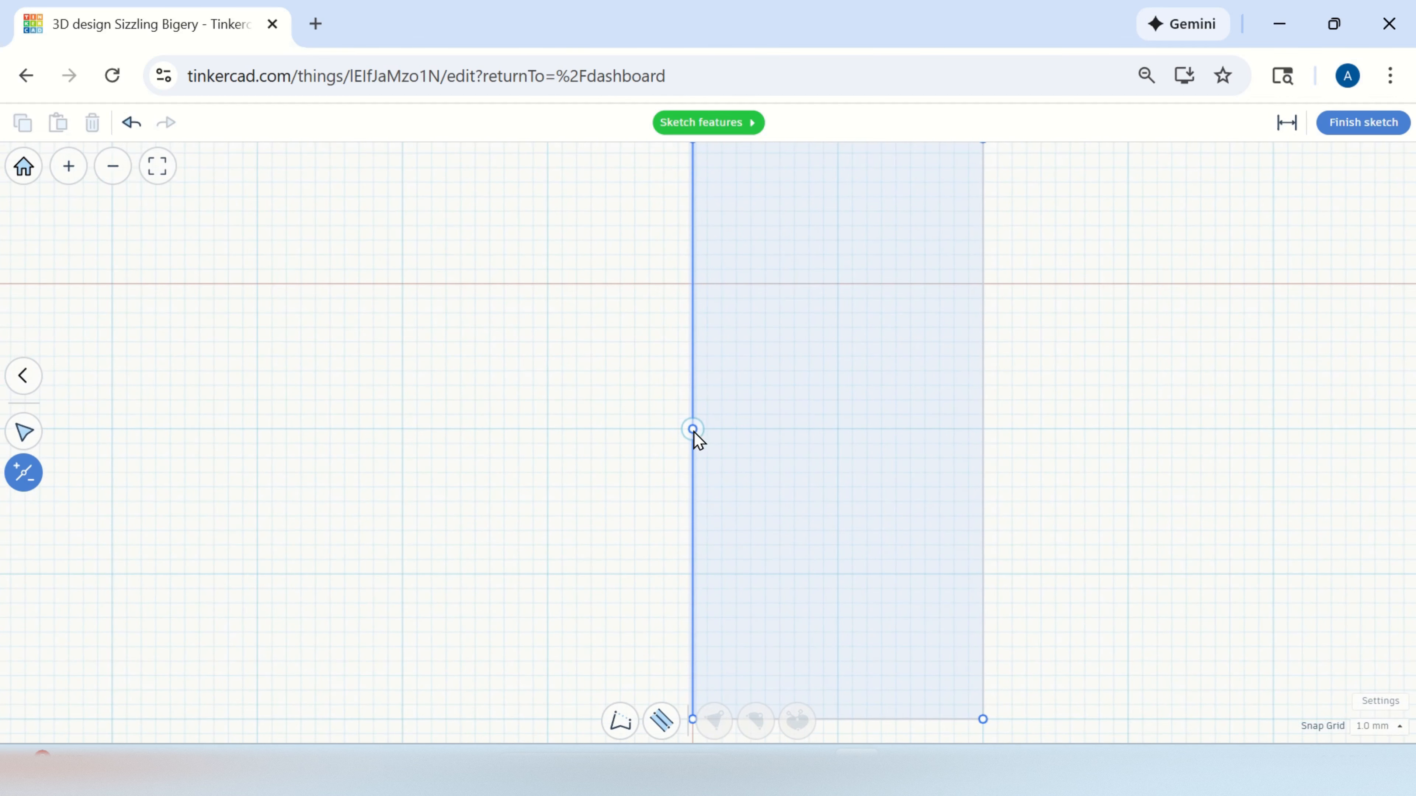
{"action": "left_click", "coordinate": [692, 430]}
{"action": "scroll", "coordinate": [725, 558], "scroll_direction": "down", "scroll_amount": 4}
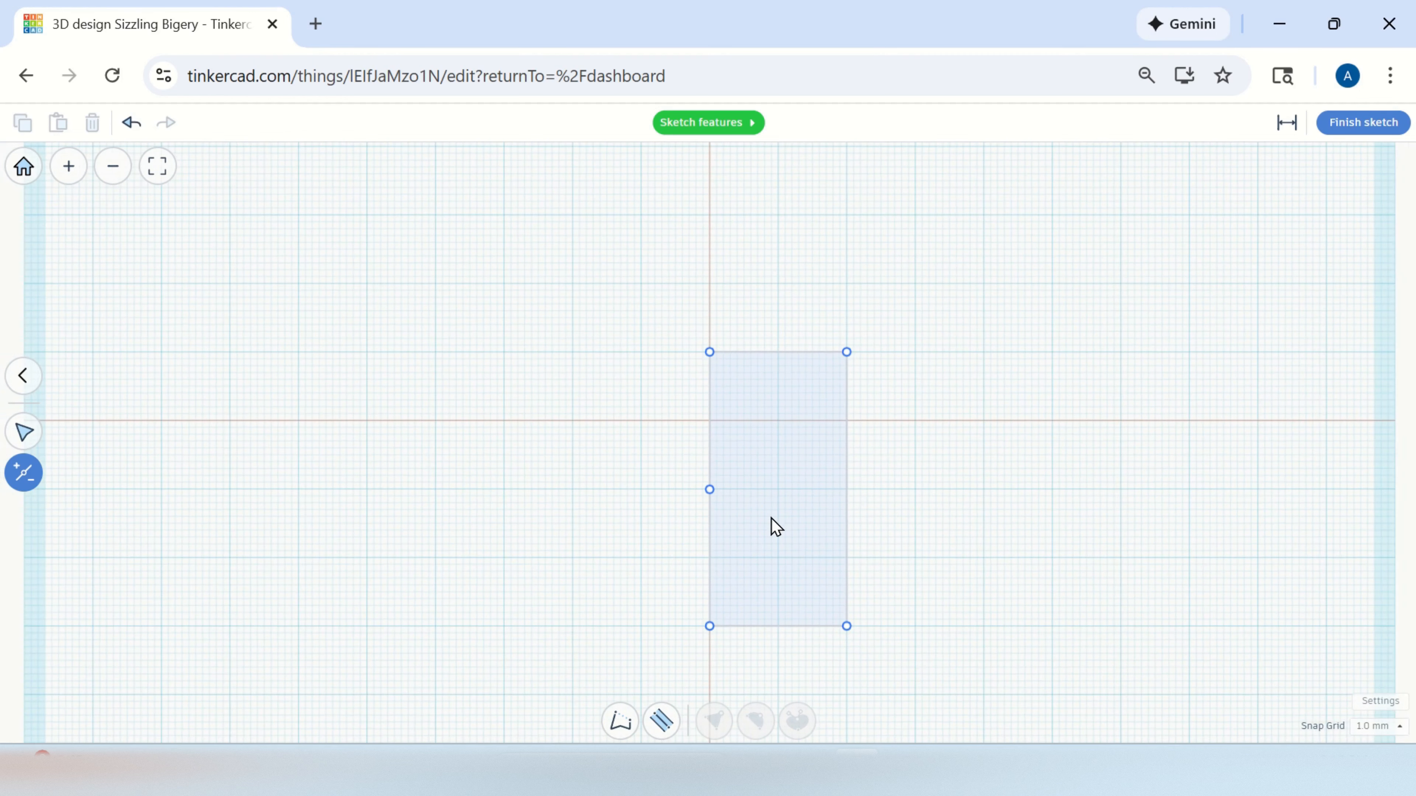
{"action": "scroll", "coordinate": [841, 490], "scroll_direction": "up", "scroll_amount": 3}
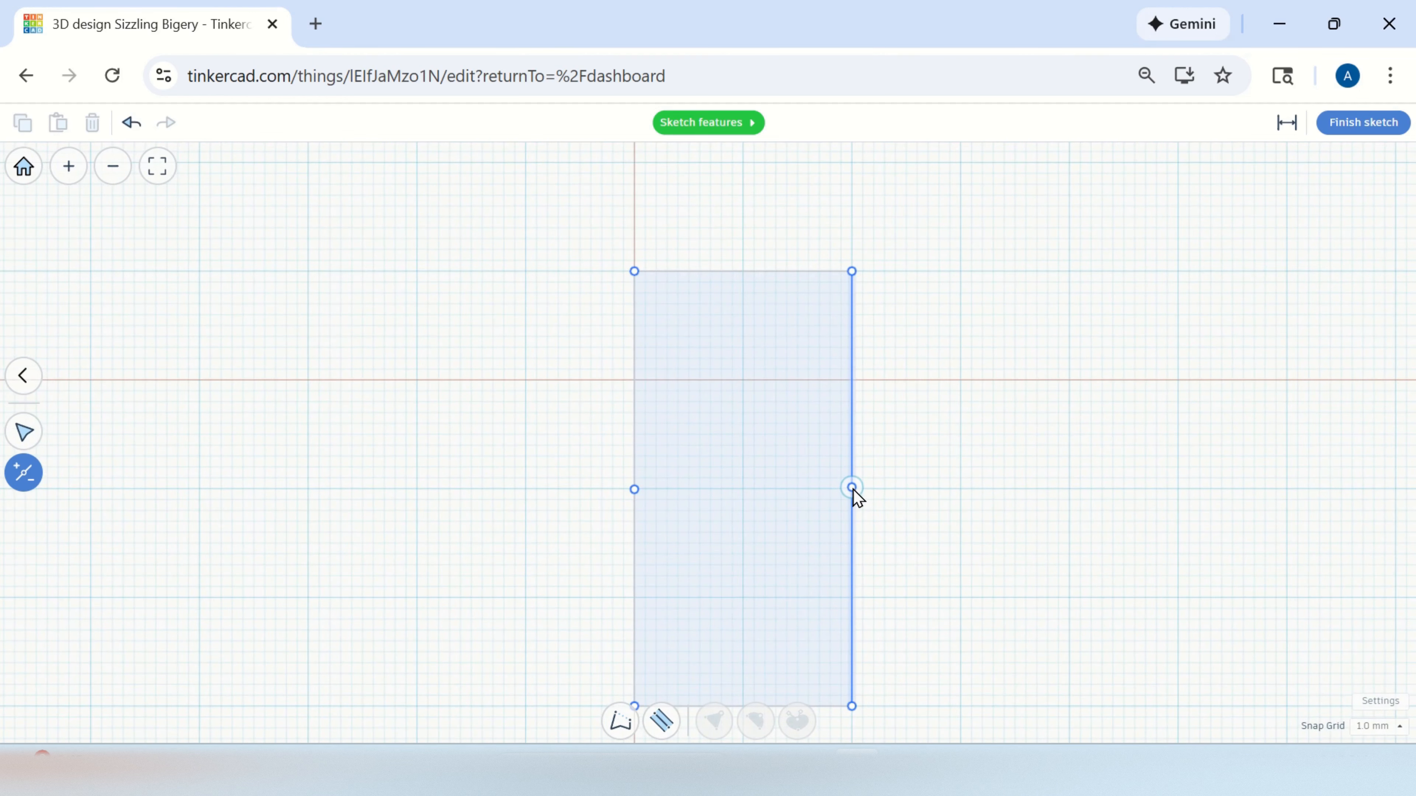
{"action": "left_click", "coordinate": [852, 491]}
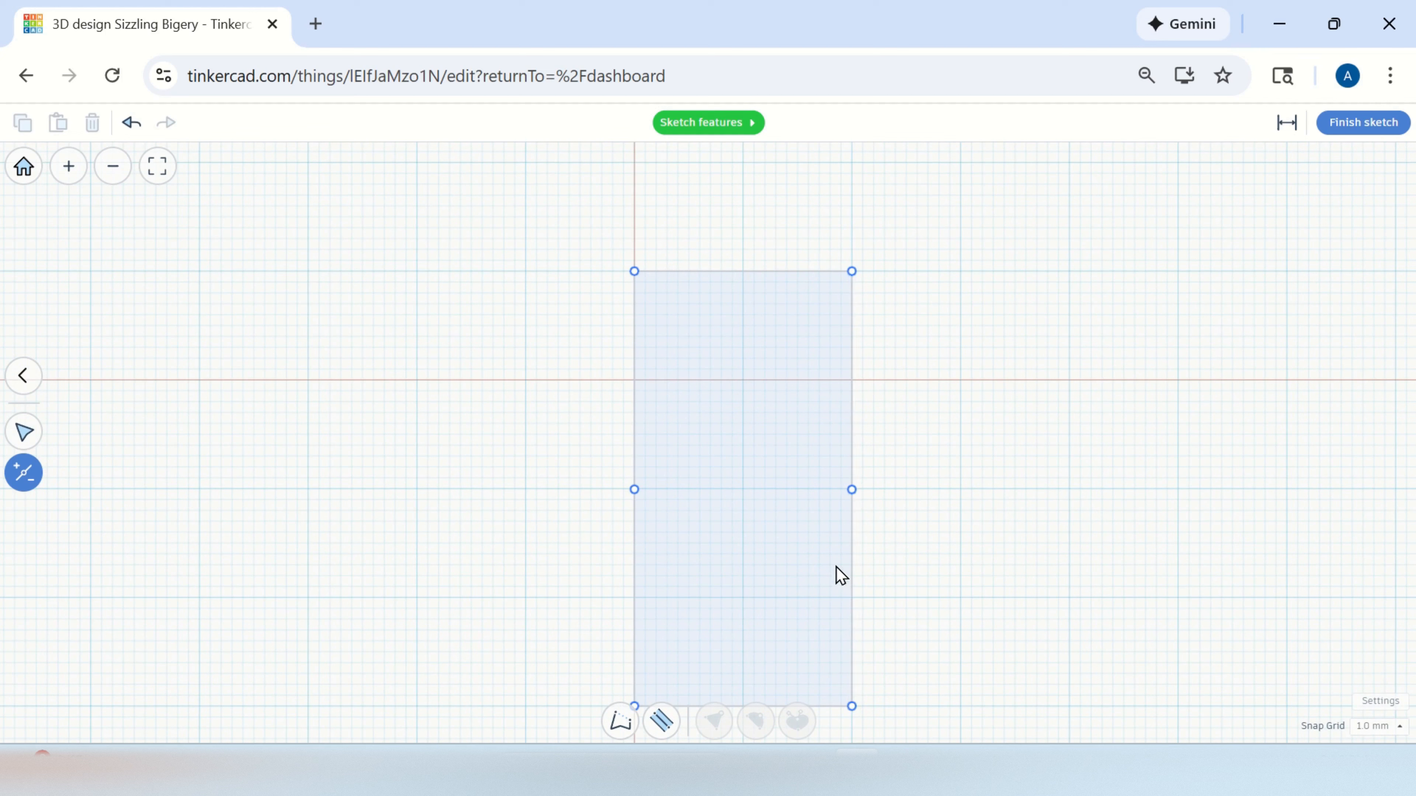
Add points on both long sides of the rectangle, 10 mm from the bottom corners and 10 mm from the top corners.
{"action": "left_click", "coordinate": [857, 599]}
{"action": "left_click", "coordinate": [636, 599]}
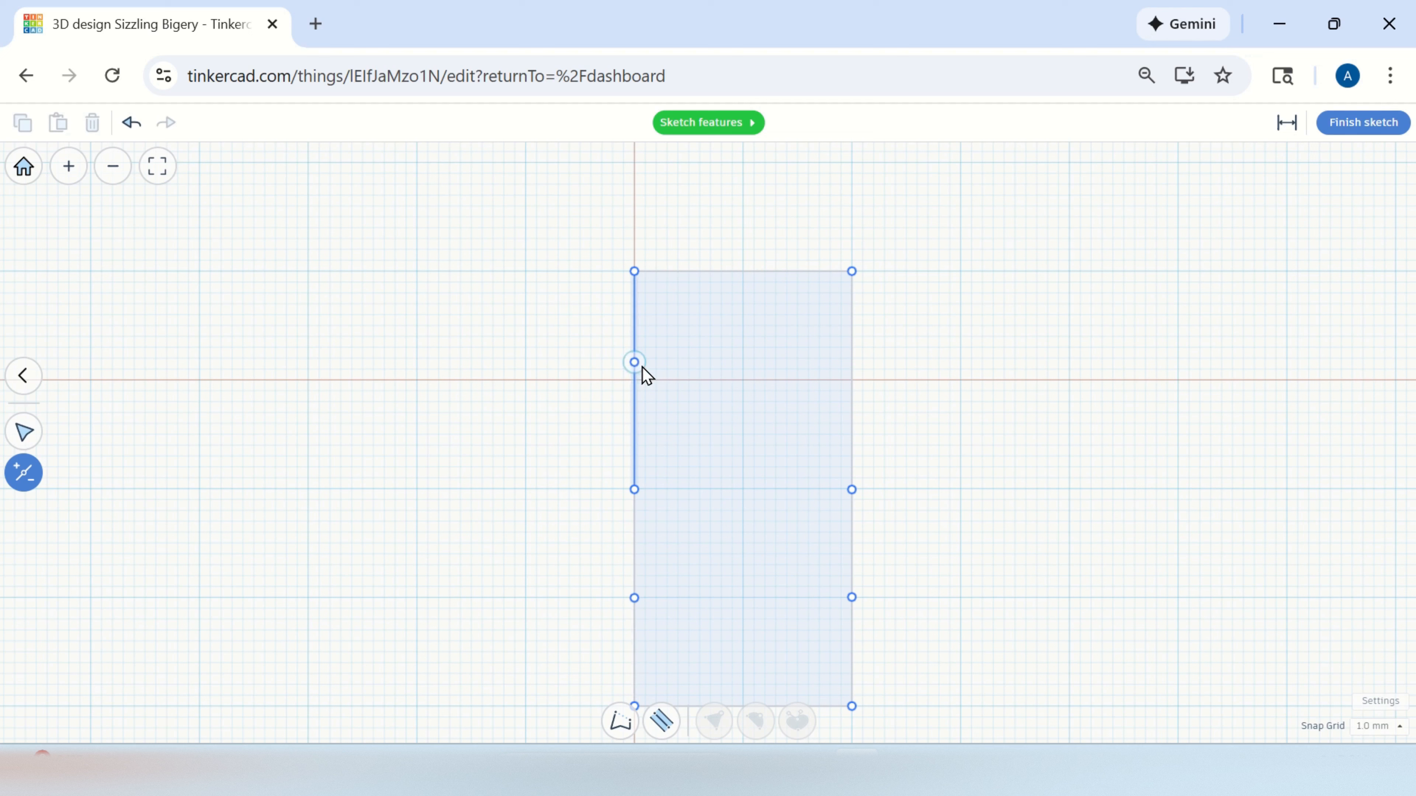
{"action": "left_click", "coordinate": [635, 382]}
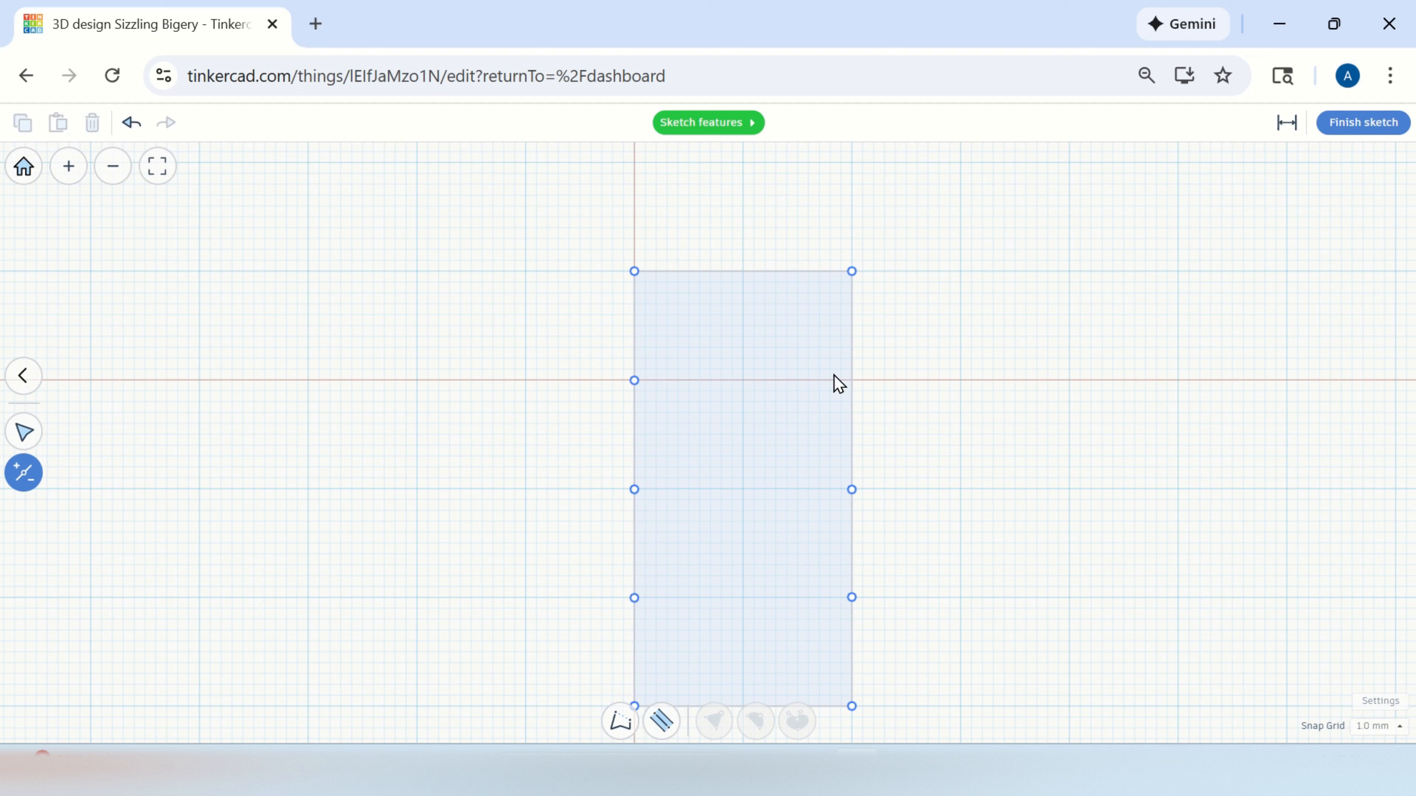
{"action": "left_click", "coordinate": [851, 381]}
Add a point at the middle of the rectangle's top and bottom short sides.
{"action": "left_click", "coordinate": [744, 271]}
{"action": "scroll", "coordinate": [758, 469], "scroll_direction": "down", "scroll_amount": 1}
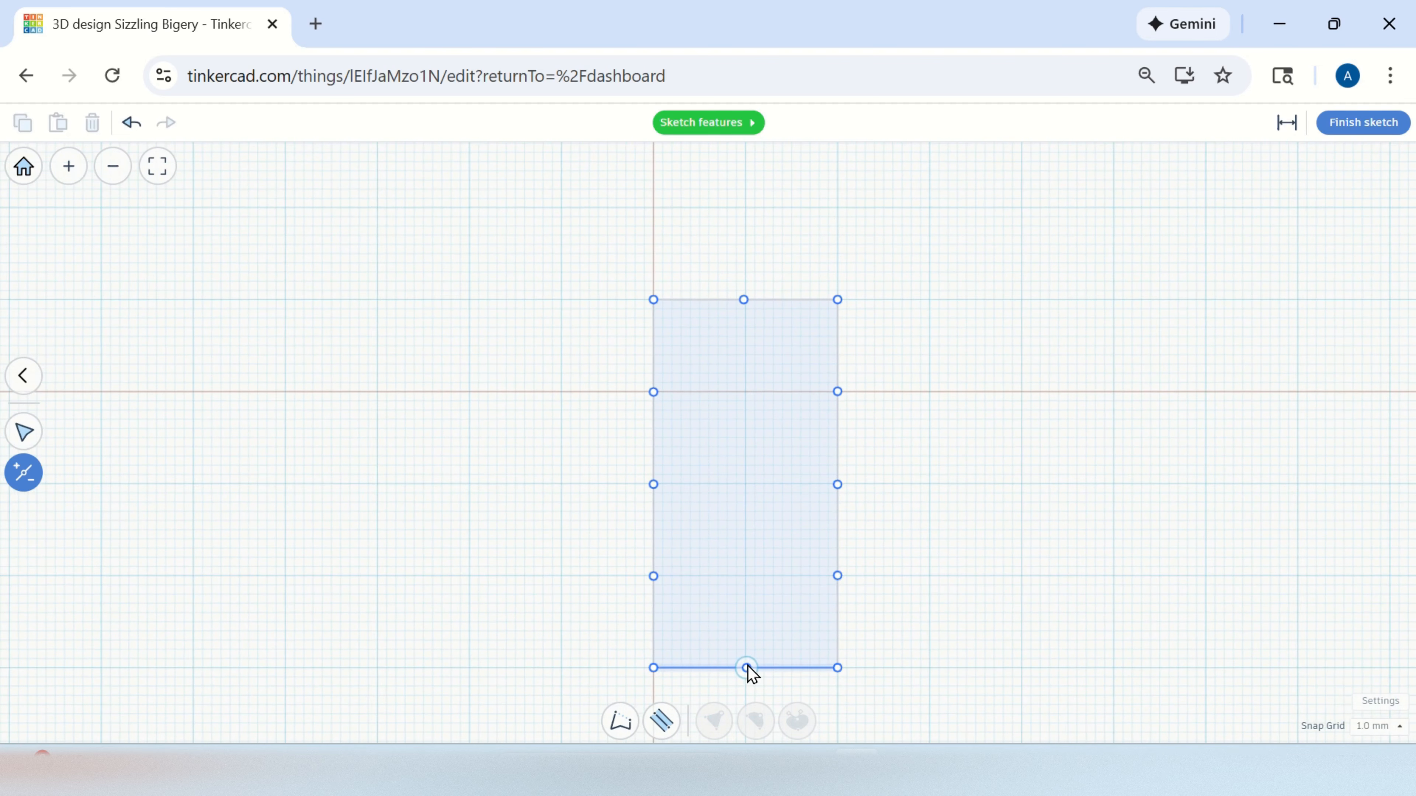
{"action": "left_click", "coordinate": [746, 669]}
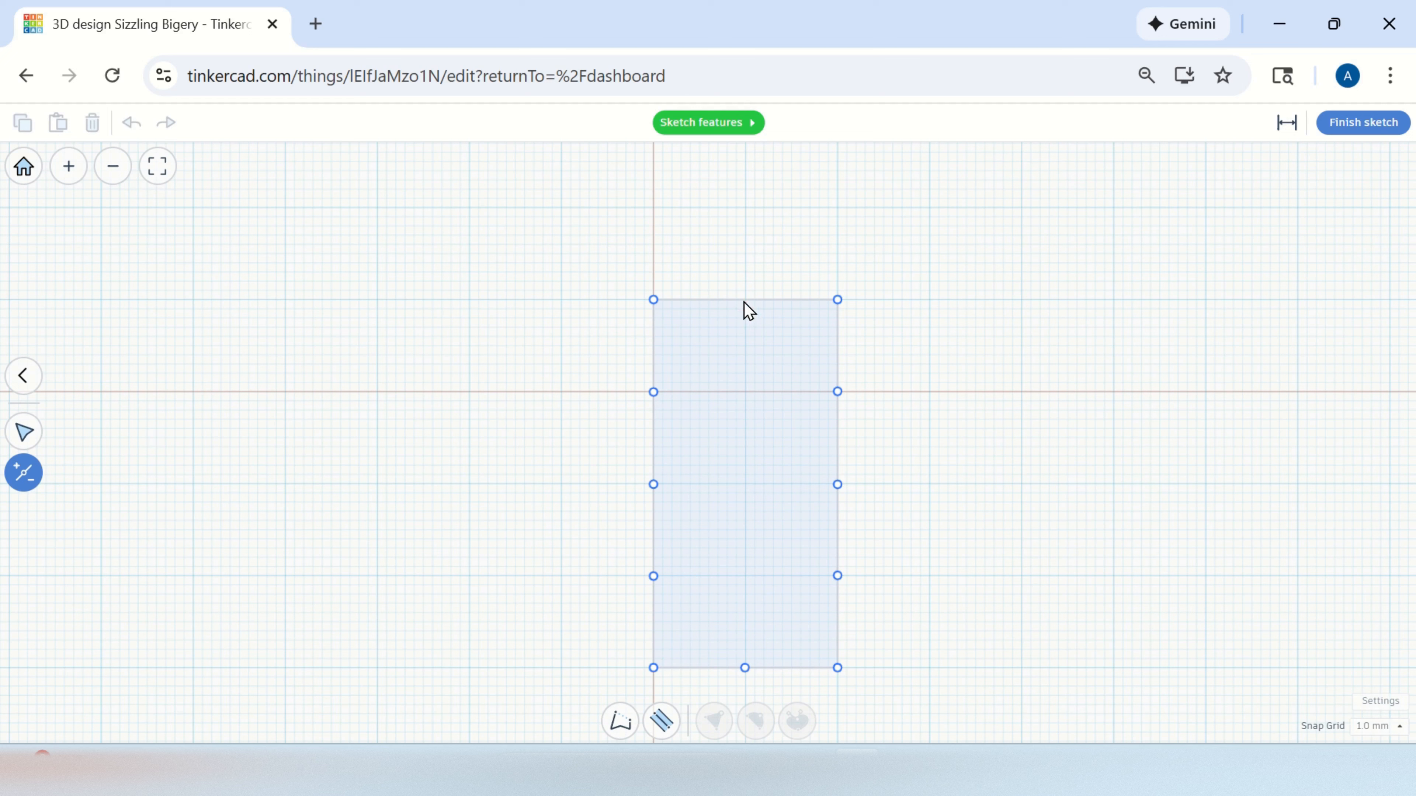
{"action": "left_click", "coordinate": [792, 301]}
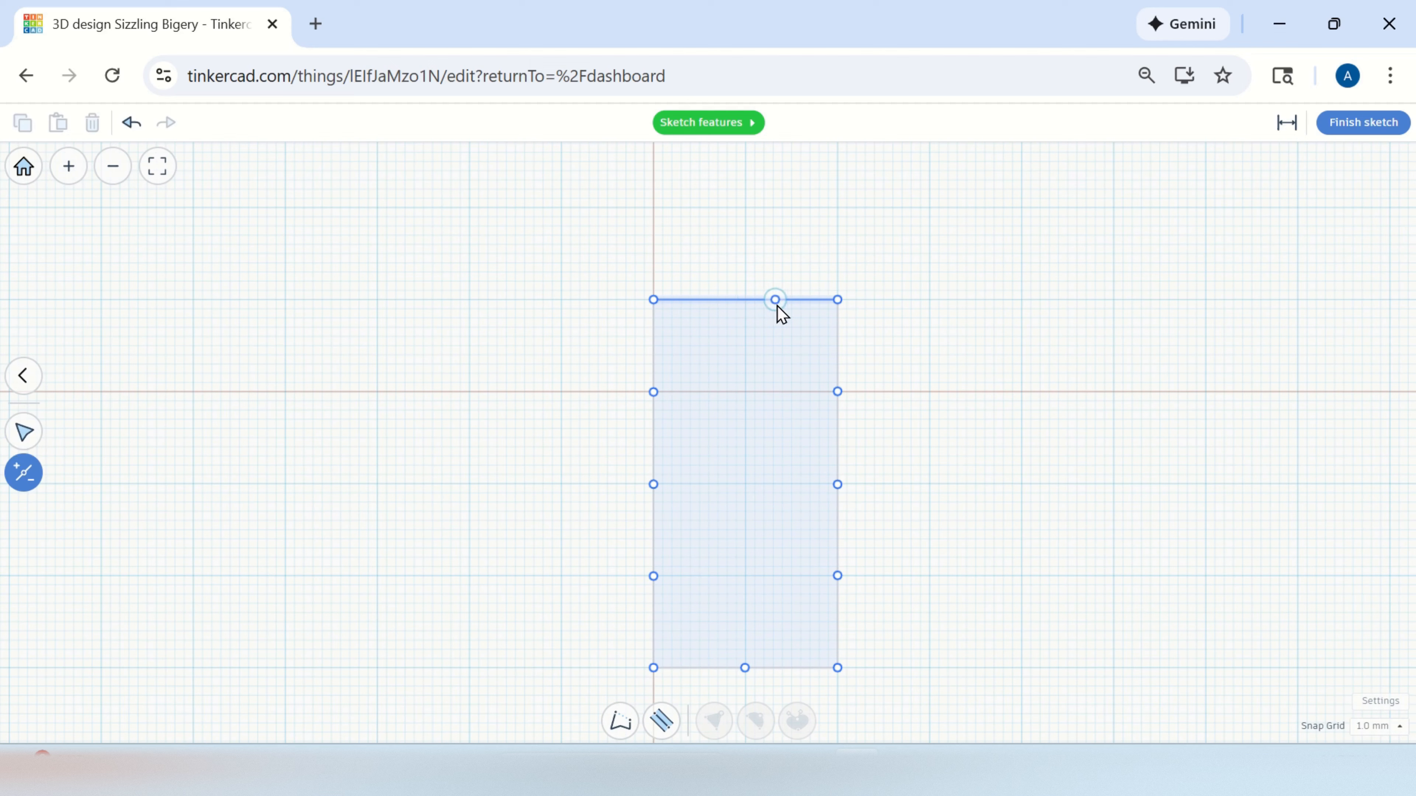
{"action": "left_click_drag", "start_coordinate": [776, 301], "coordinate": [745, 301]}
{"action": "scroll", "coordinate": [746, 306], "scroll_direction": "up", "scroll_amount": 2}
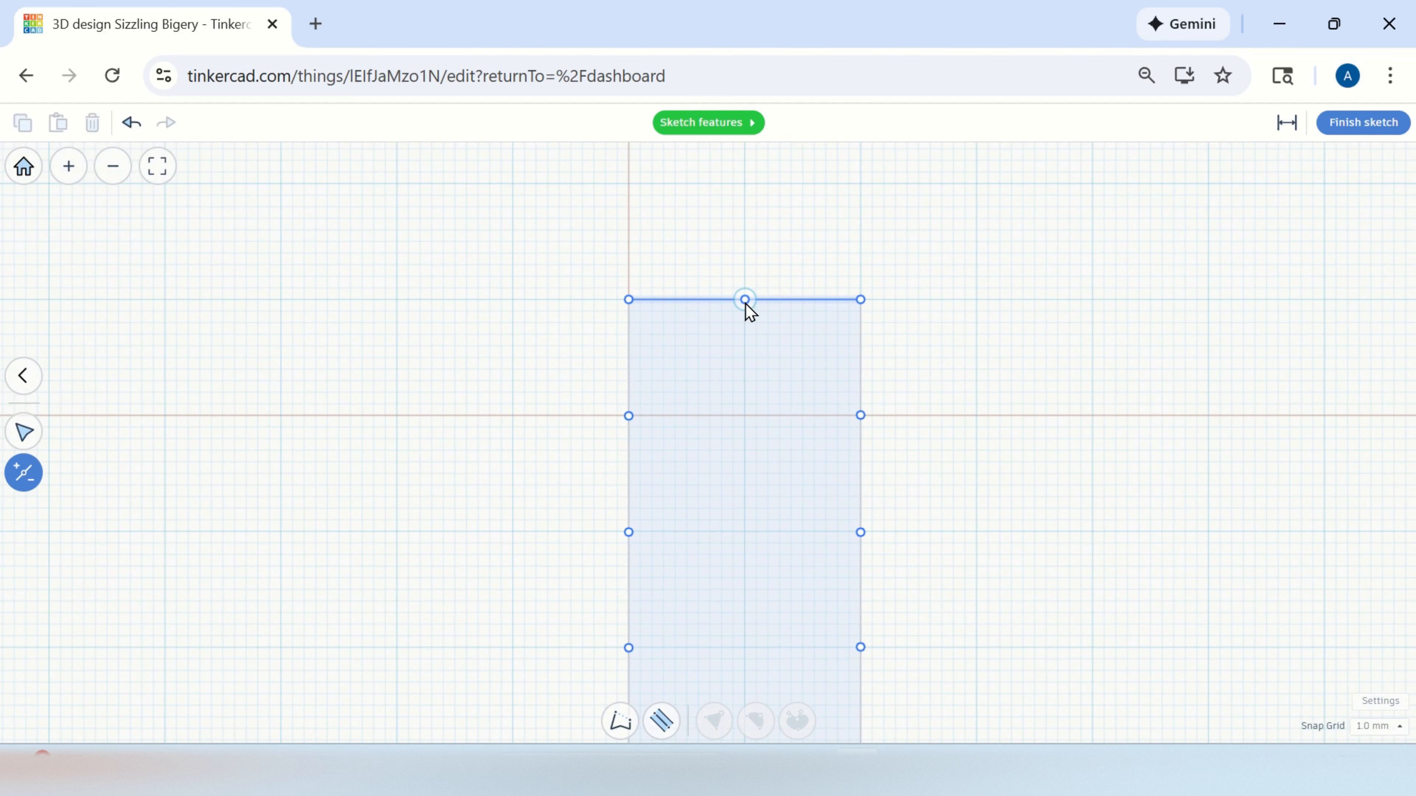
Form an arrowhead by moving the top midpoint 10 mm up and the upper side points 20 mm outward and about 10 mm down.
{"action": "left_click", "coordinate": [25, 385]}
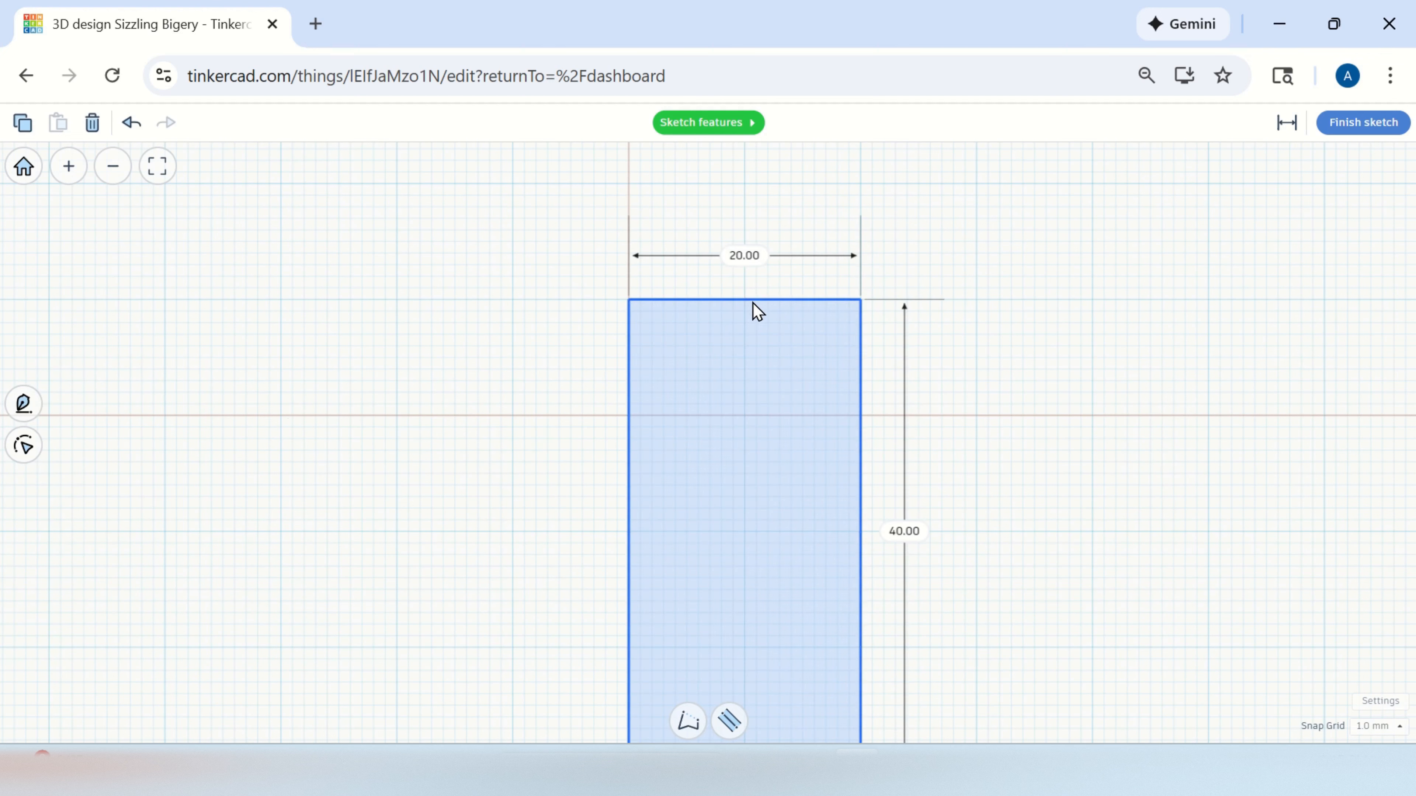
{"action": "left_click", "coordinate": [24, 445]}
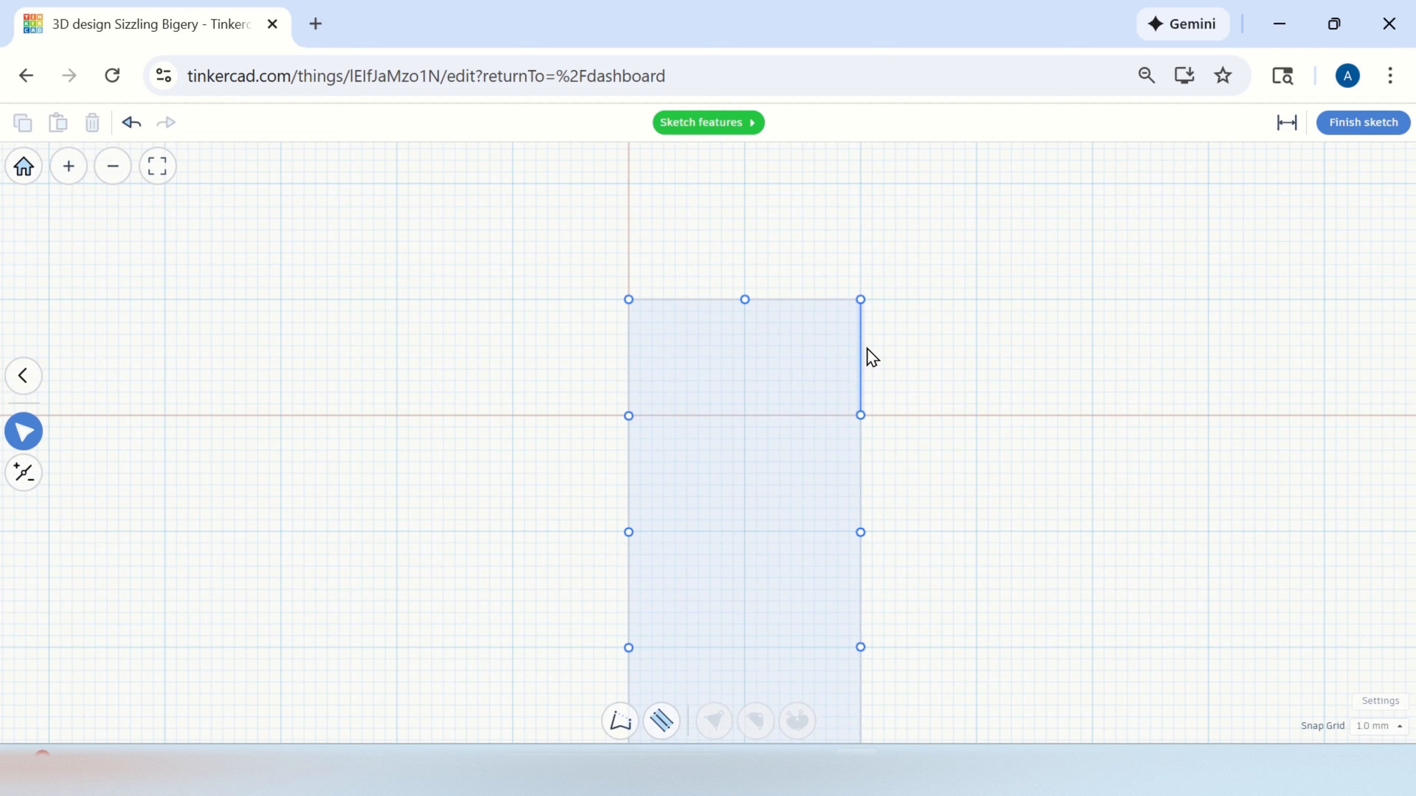
{"action": "left_click_drag", "start_coordinate": [745, 299], "coordinate": [746, 178]}
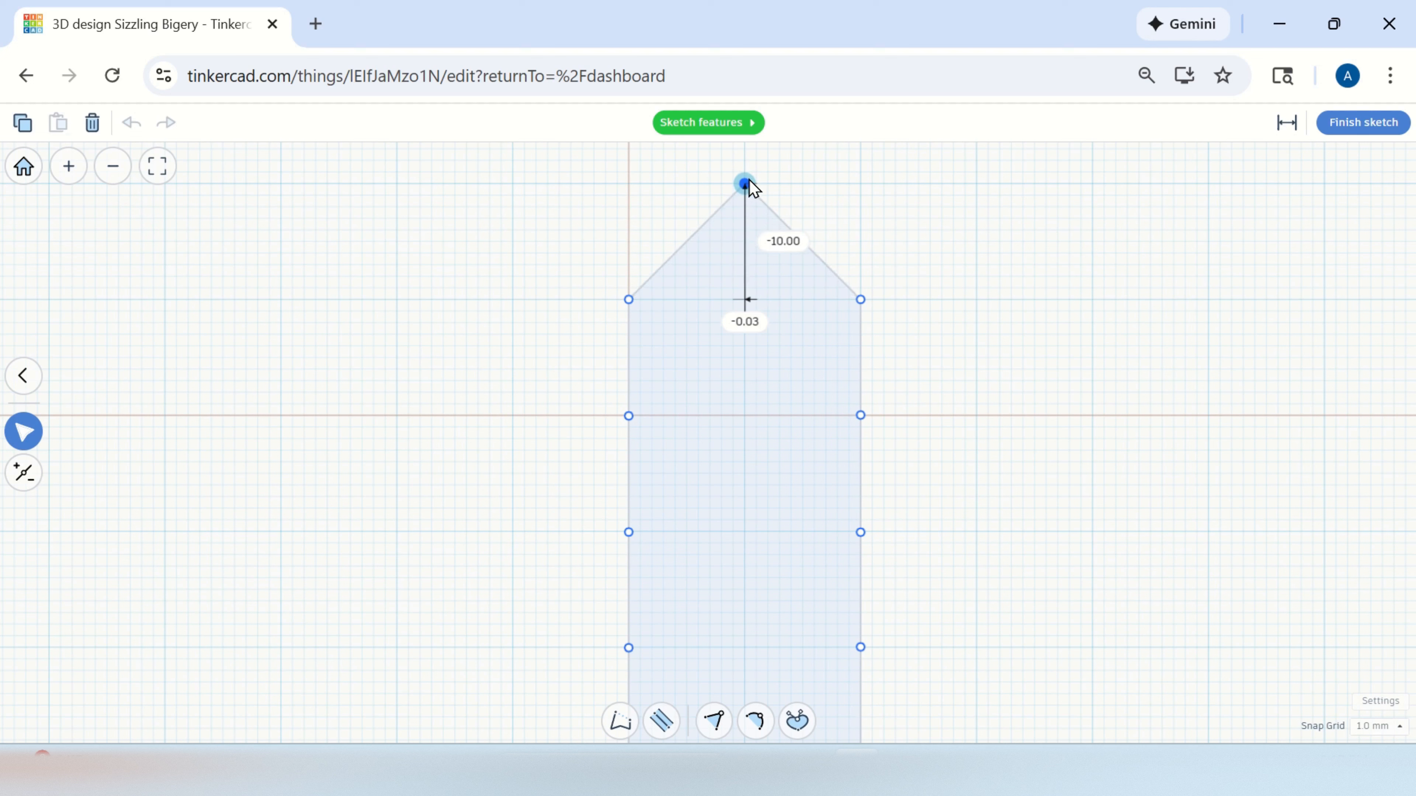
{"action": "left_click_drag", "start_coordinate": [862, 422], "coordinate": [1098, 536]}
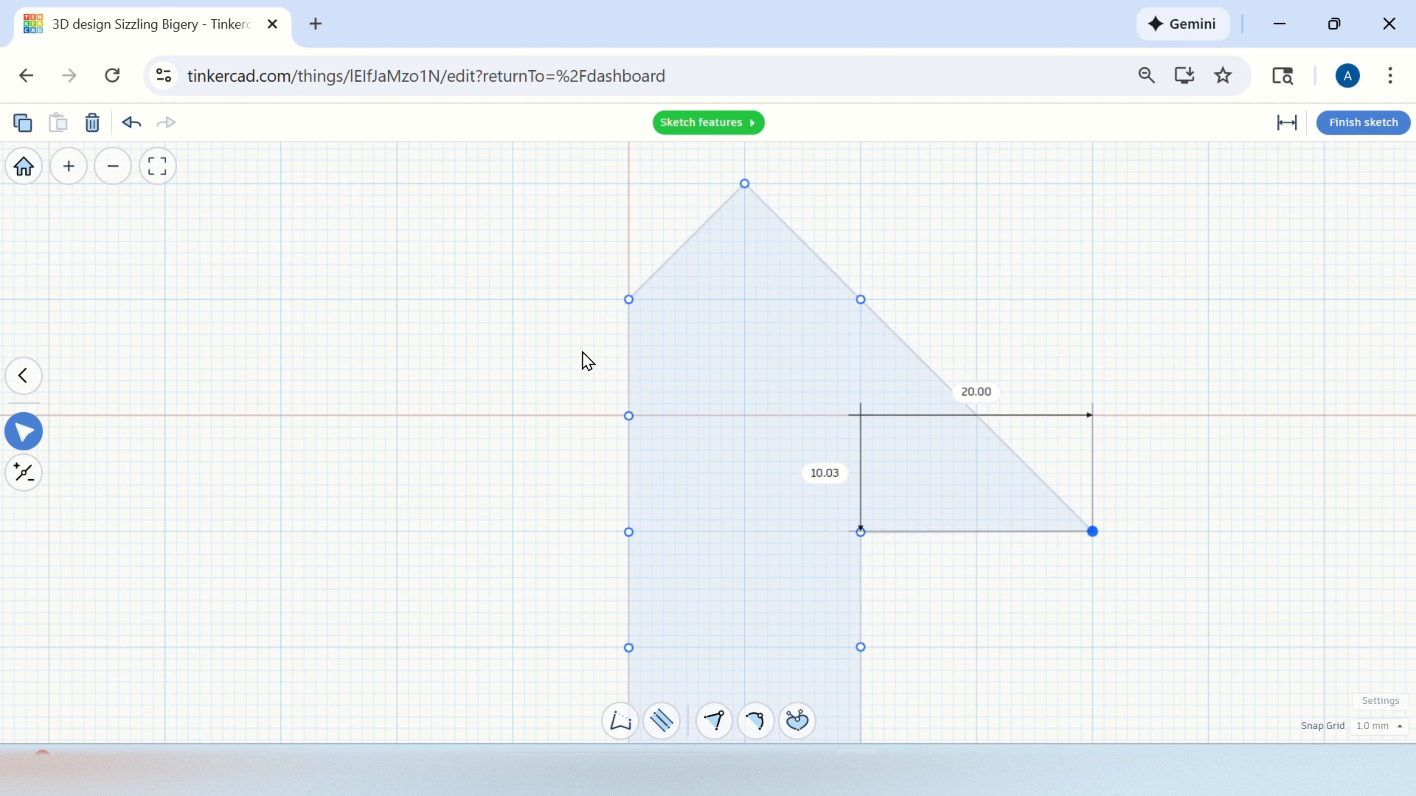
{"action": "left_click_drag", "start_coordinate": [629, 417], "coordinate": [400, 535]}
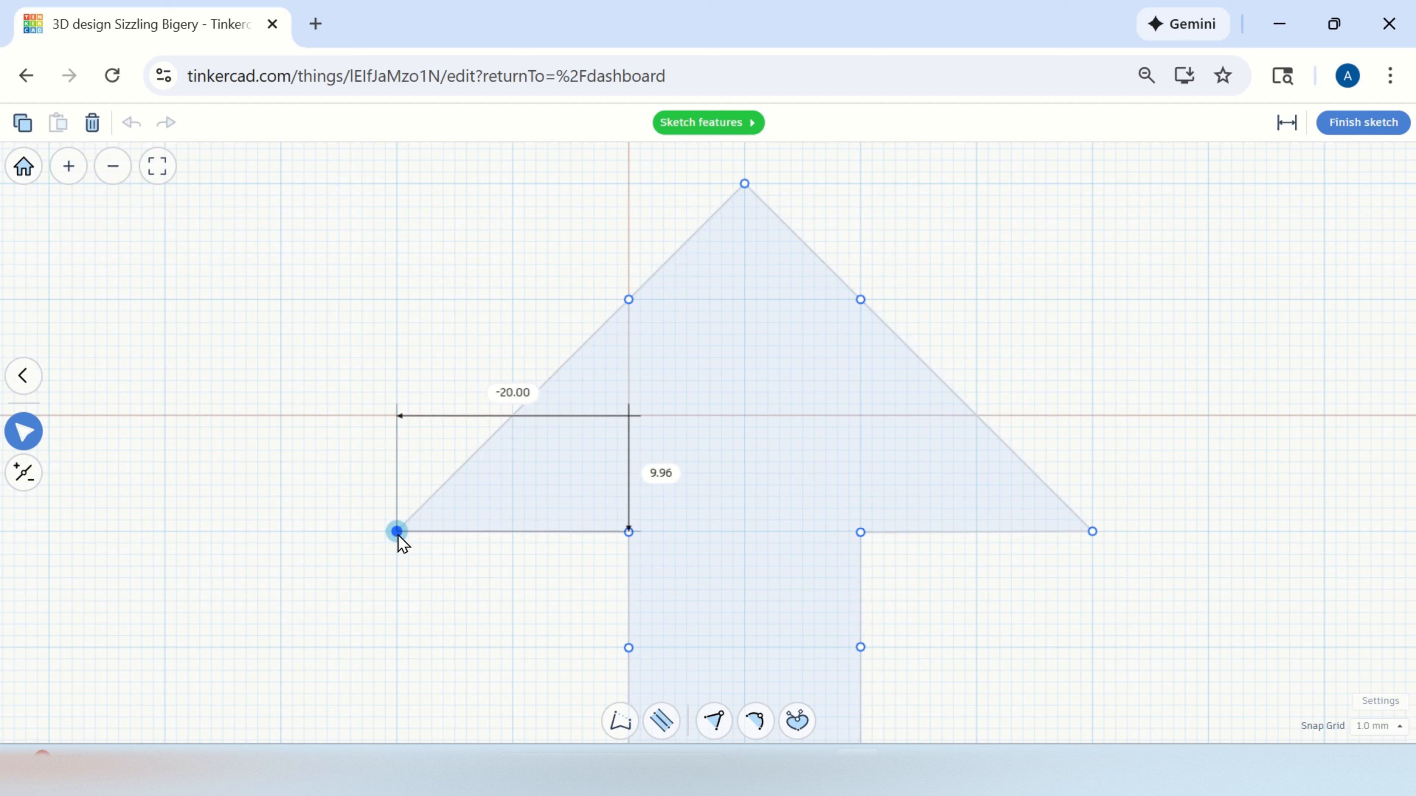
Notch the arrow's base by moving its bottom midpoint 10 mm up, and leave shape editing.
{"action": "scroll", "coordinate": [858, 527], "scroll_direction": "down", "scroll_amount": 3}
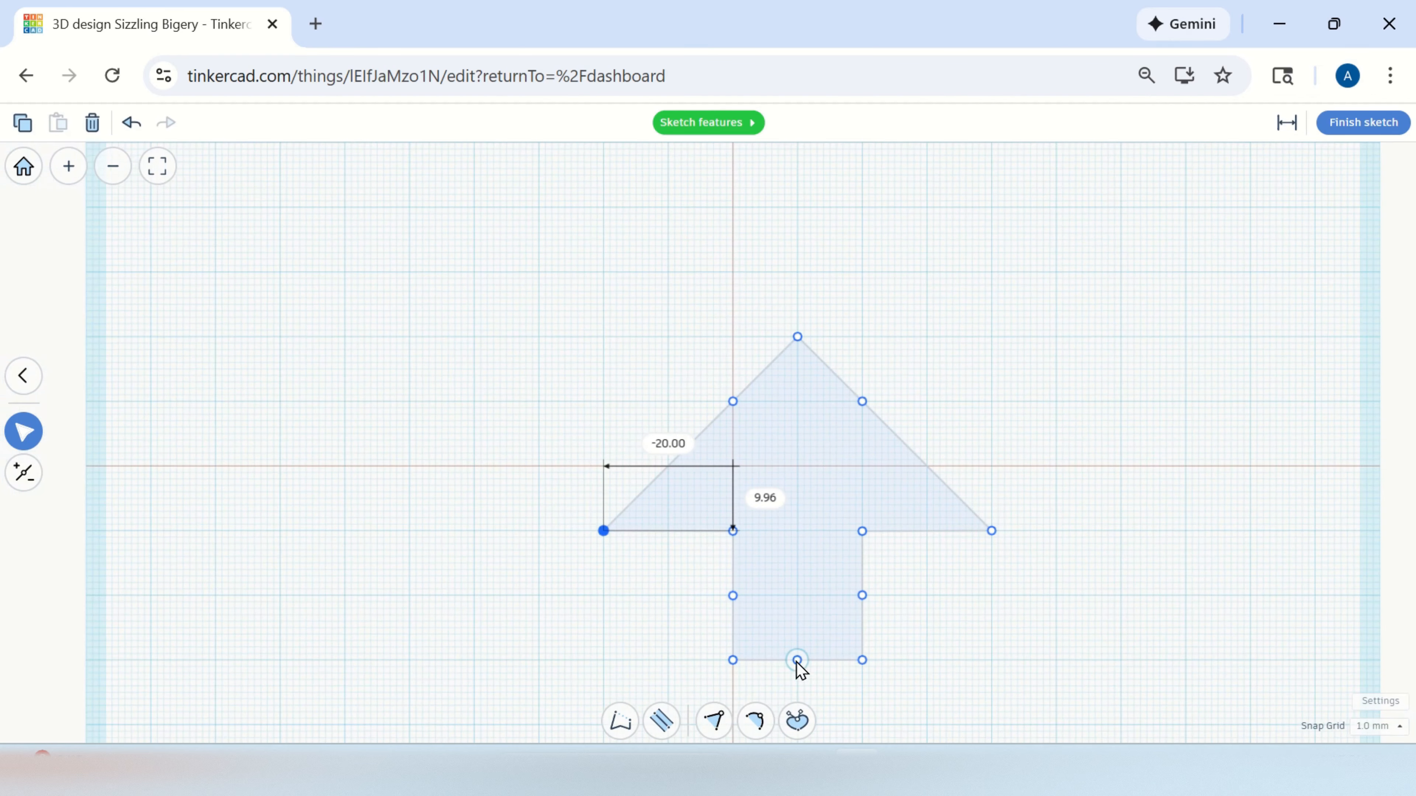
{"action": "left_click_drag", "start_coordinate": [798, 661], "coordinate": [799, 591]}
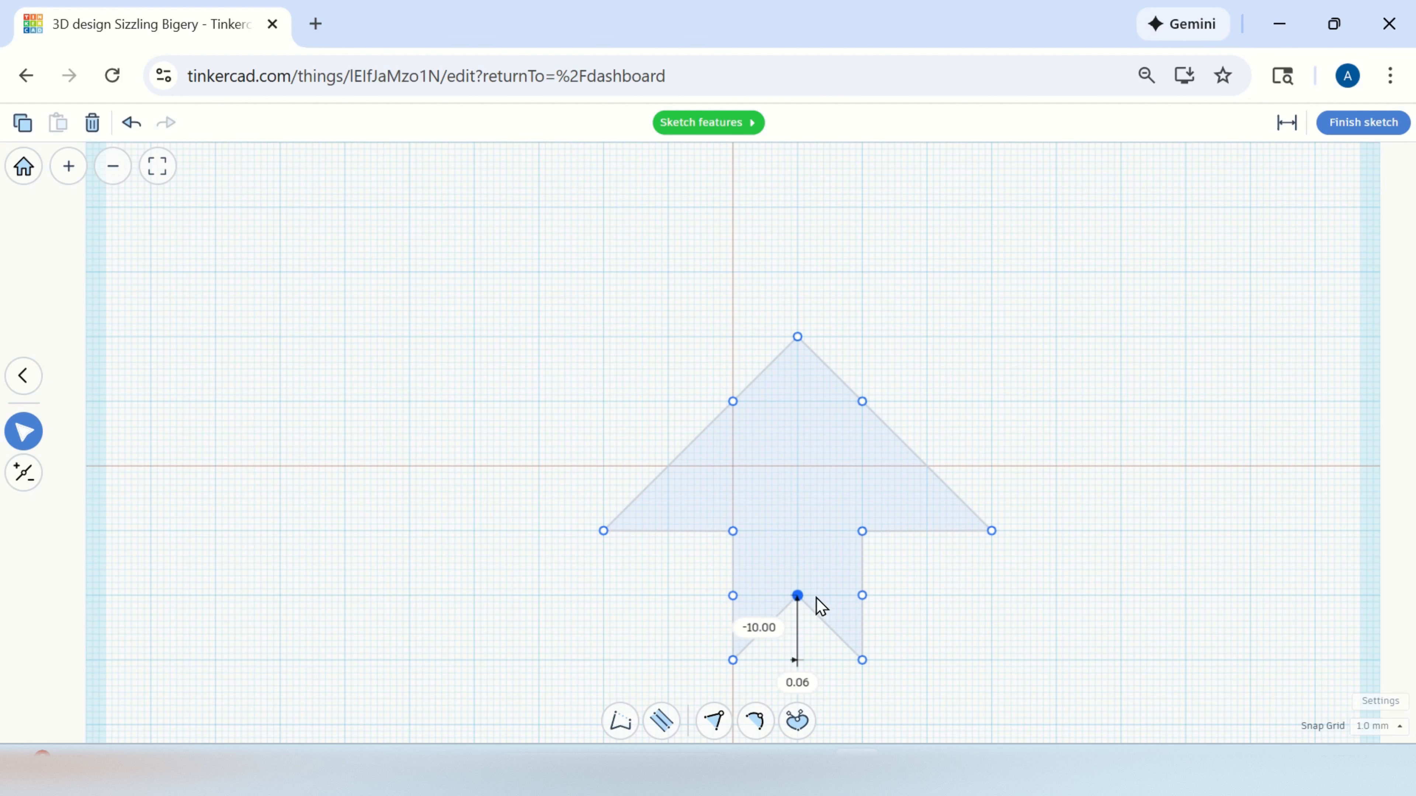
{"action": "left_click", "coordinate": [915, 585]}
{"action": "scroll", "coordinate": [915, 589], "scroll_direction": "up", "scroll_amount": 1}
{"action": "middle_click_drag", "start_coordinate": [917, 595], "coordinate": [938, 531]}
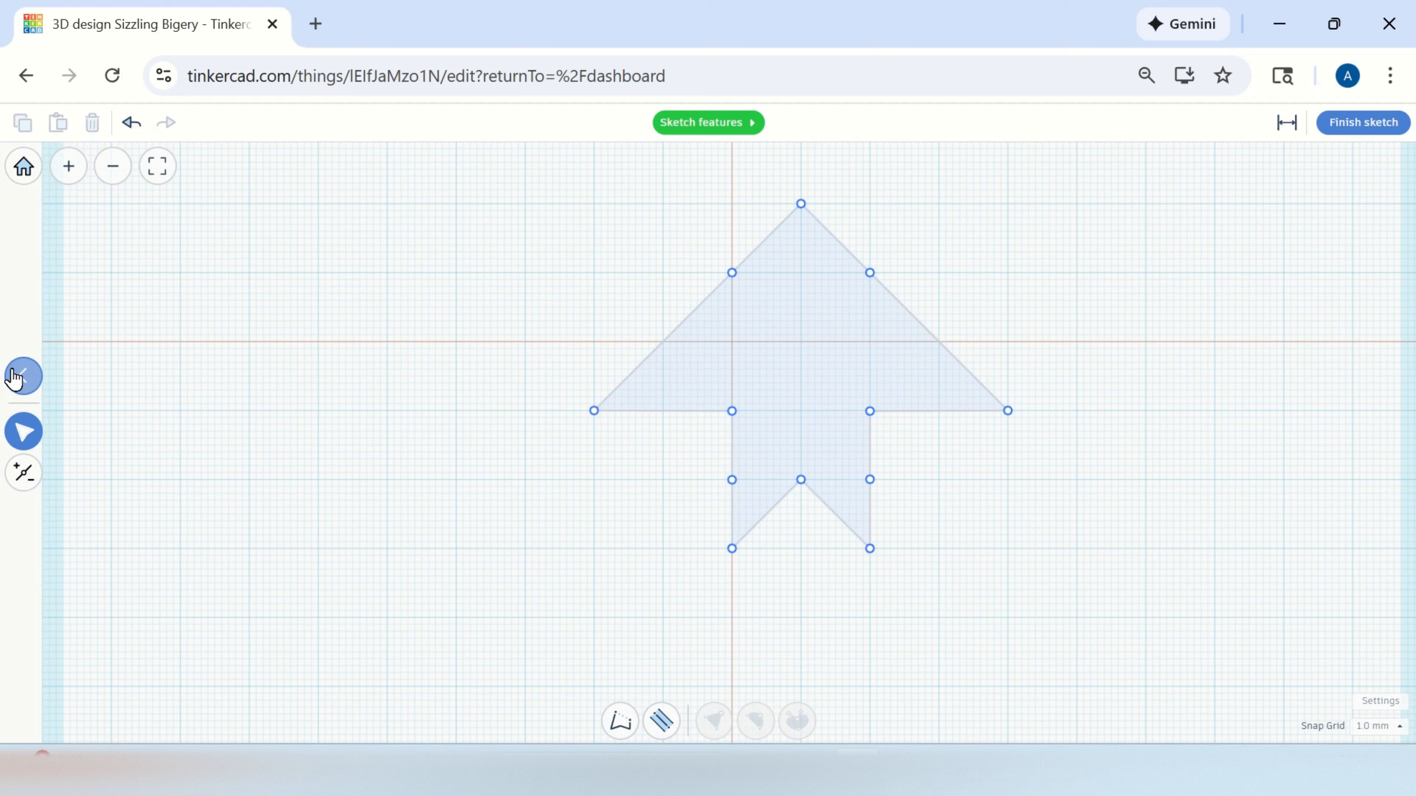
{"action": "left_click", "coordinate": [22, 375]}
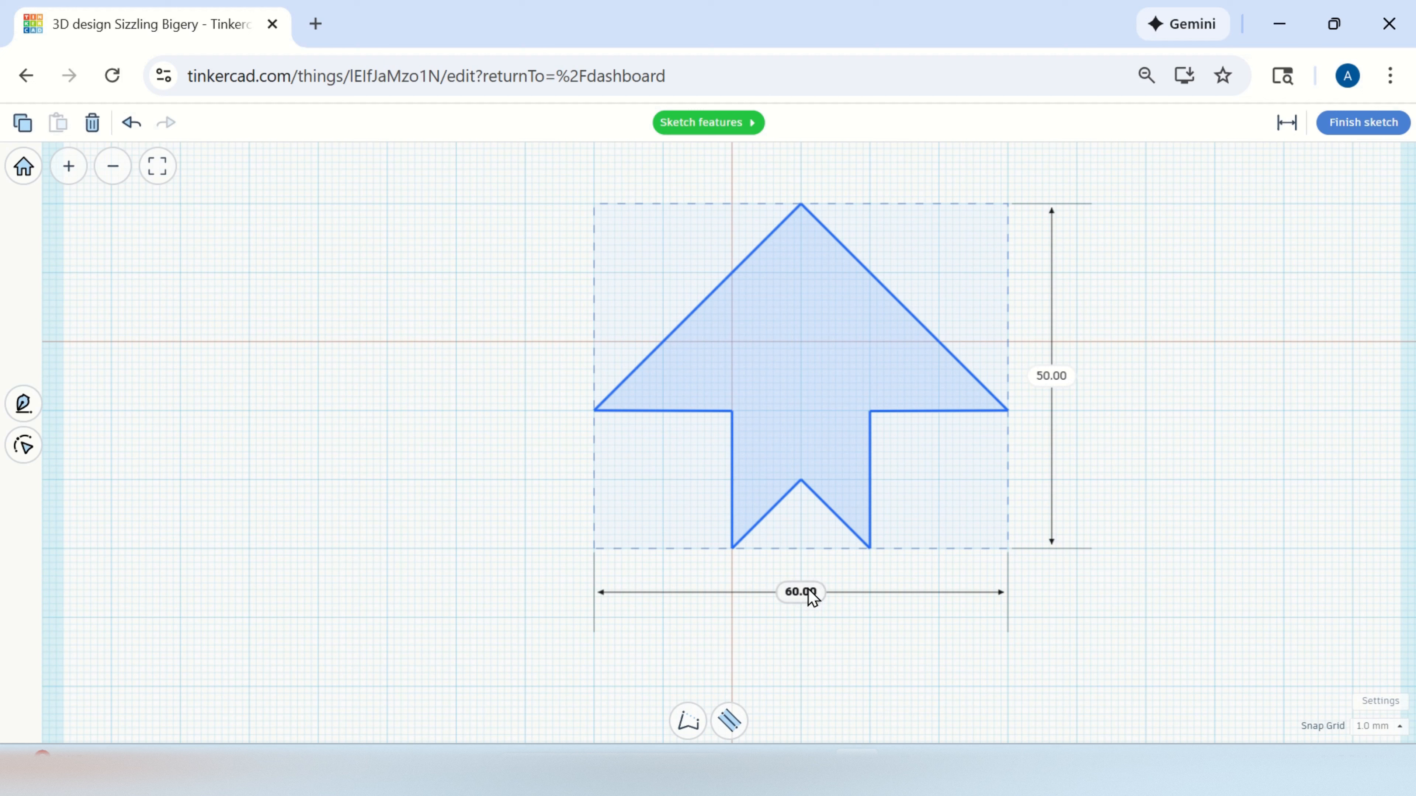
{"action": "left_click", "coordinate": [926, 557]}
Edit the arrow again, select all its points and move the whole shape about 39 mm left and 13 mm up.
{"action": "double_click", "coordinate": [836, 491]}
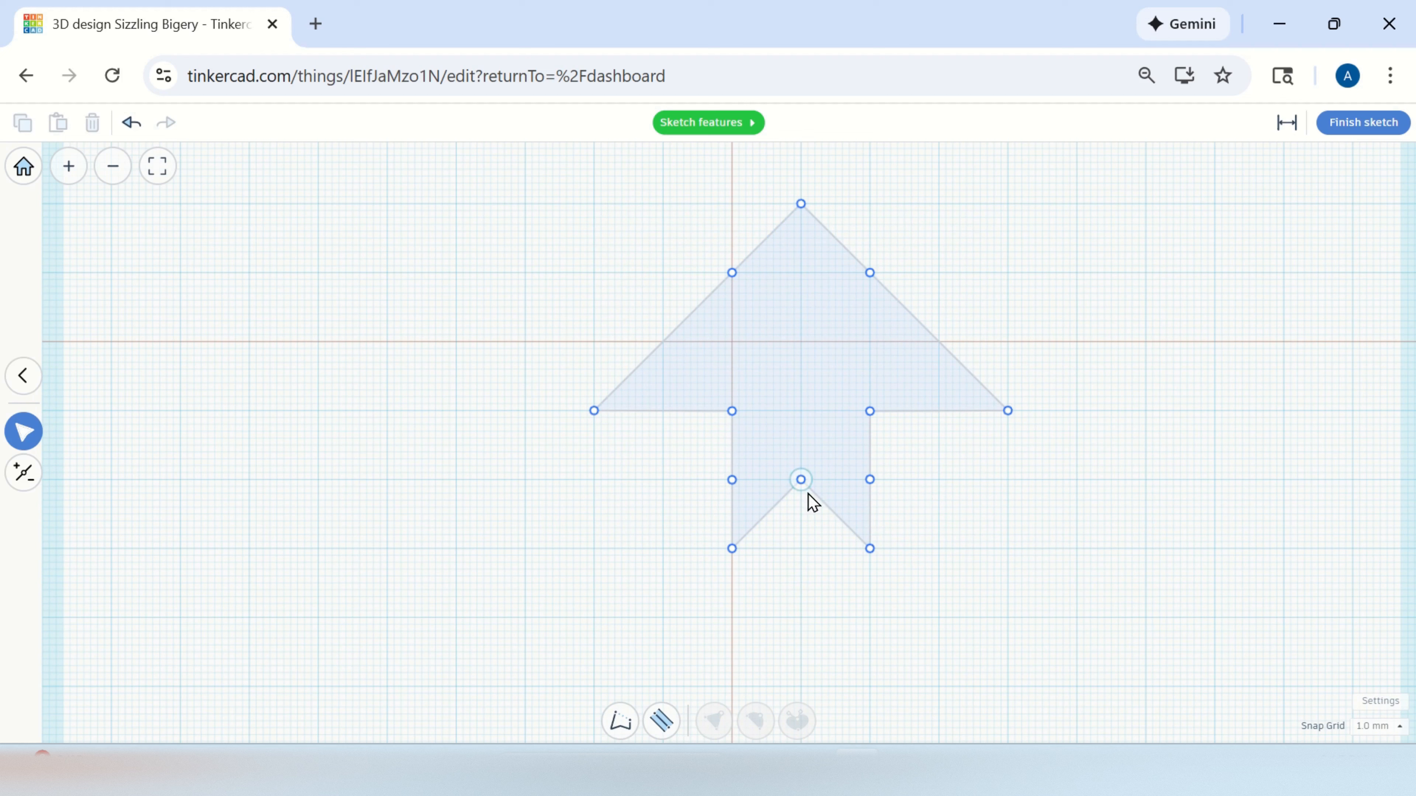
{"action": "left_click_drag", "start_coordinate": [877, 310], "coordinate": [1155, 608]}
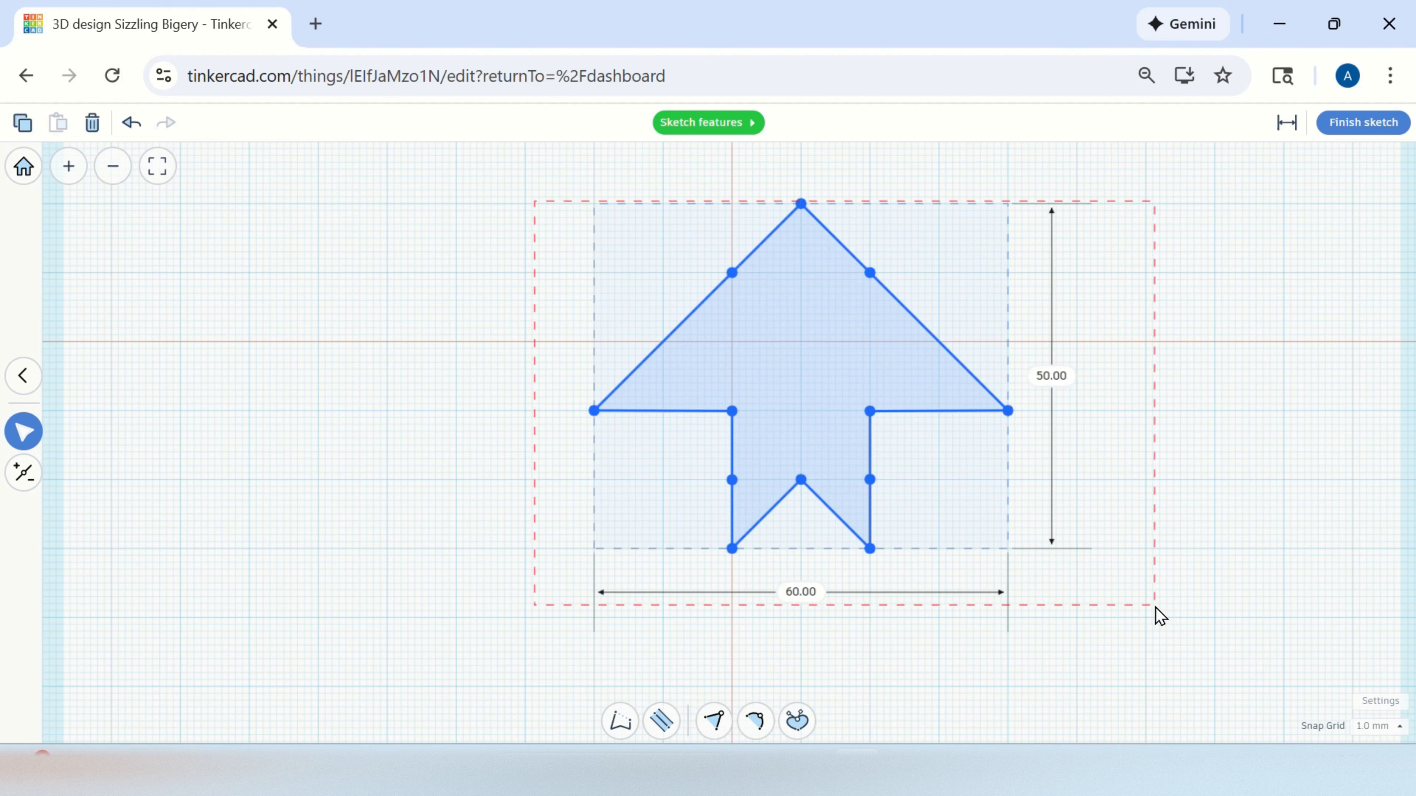
{"action": "mouse_move", "coordinate": [869, 557]}
{"action": "left_mouse_down"}
{"action": "mouse_move", "coordinate": [879, 587]}
{"action": "mouse_move", "coordinate": [898, 513]}
{"action": "mouse_move", "coordinate": [818, 469]}
{"action": "mouse_move", "coordinate": [701, 503]}
{"action": "mouse_move", "coordinate": [846, 433]}
{"action": "mouse_move", "coordinate": [1005, 413]}
{"action": "mouse_move", "coordinate": [1137, 435]}
{"action": "mouse_move", "coordinate": [540, 489]}
{"action": "mouse_move", "coordinate": [550, 506]}
{"action": "mouse_move", "coordinate": [601, 459]}
{"action": "left_mouse_up"}
{"action": "left_click", "coordinate": [907, 361]}
{"action": "scroll", "coordinate": [705, 425], "scroll_direction": "up", "scroll_amount": 1}
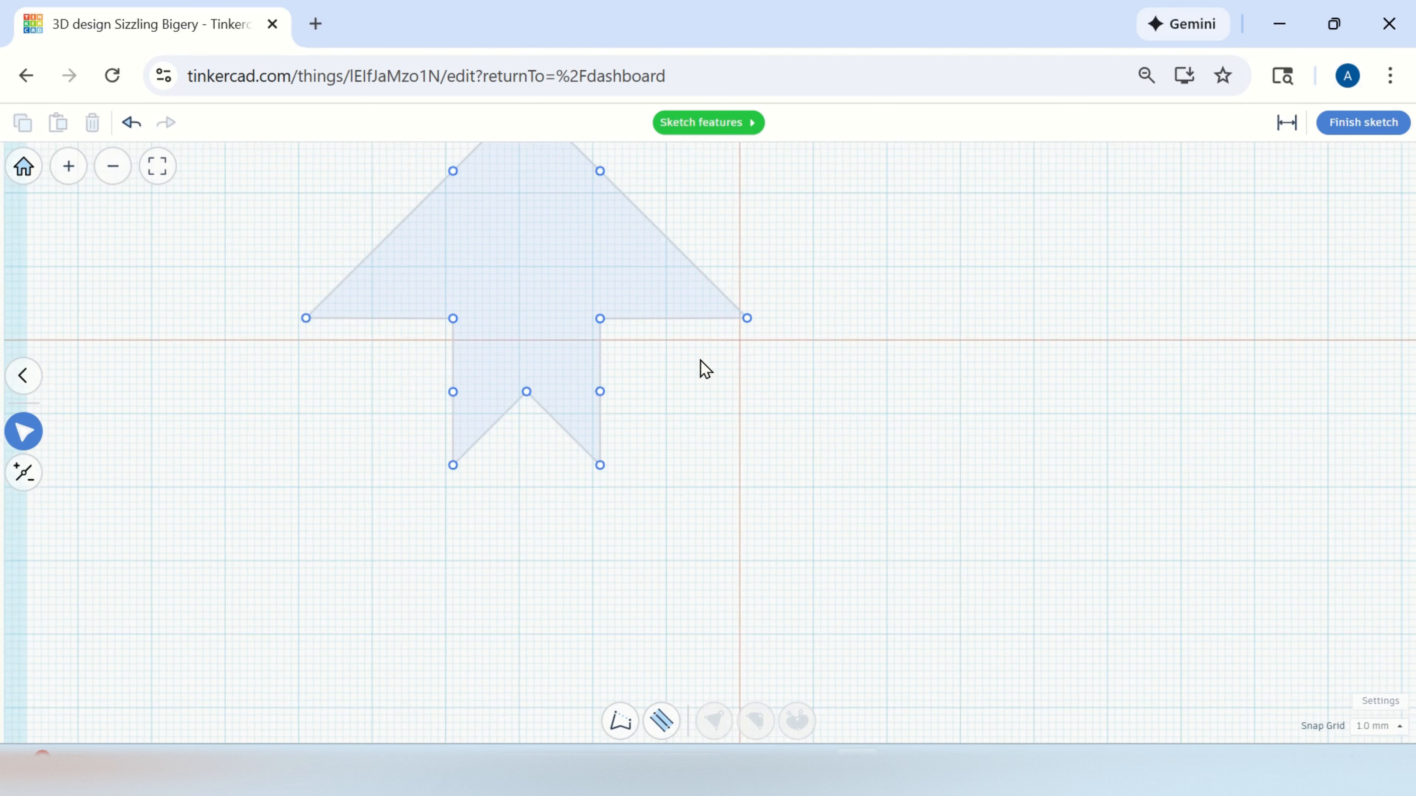
{"action": "middle_click_drag", "start_coordinate": [700, 362], "coordinate": [691, 451]}
{"action": "scroll", "coordinate": [725, 457], "scroll_direction": "down", "scroll_amount": 2}
{"action": "left_click", "coordinate": [855, 491]}
{"action": "middle_click_drag", "start_coordinate": [1224, 391], "coordinate": [1011, 429]}
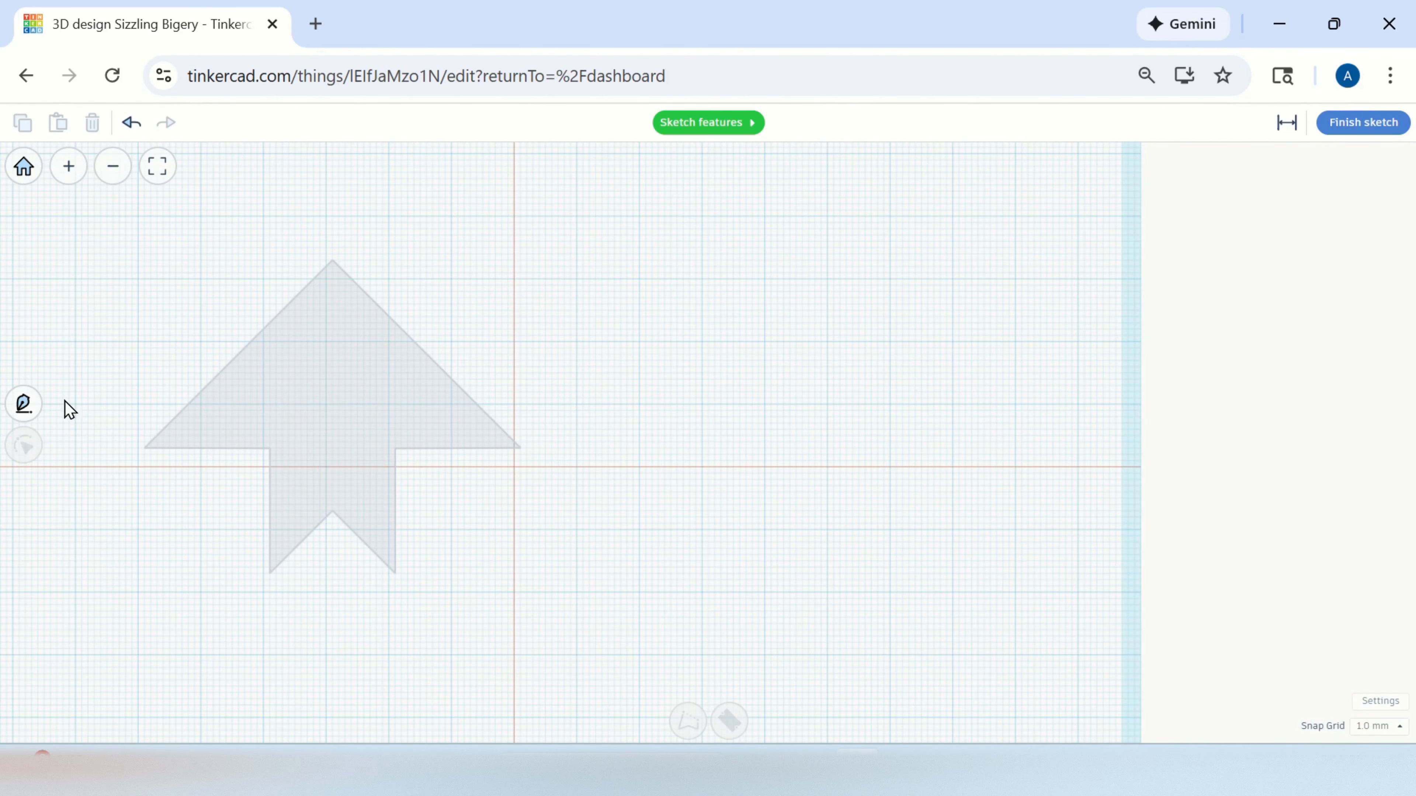
Draw a closed 30 by 30 mm square to the right of the arrow with the line tool.
{"action": "left_click", "coordinate": [25, 407]}
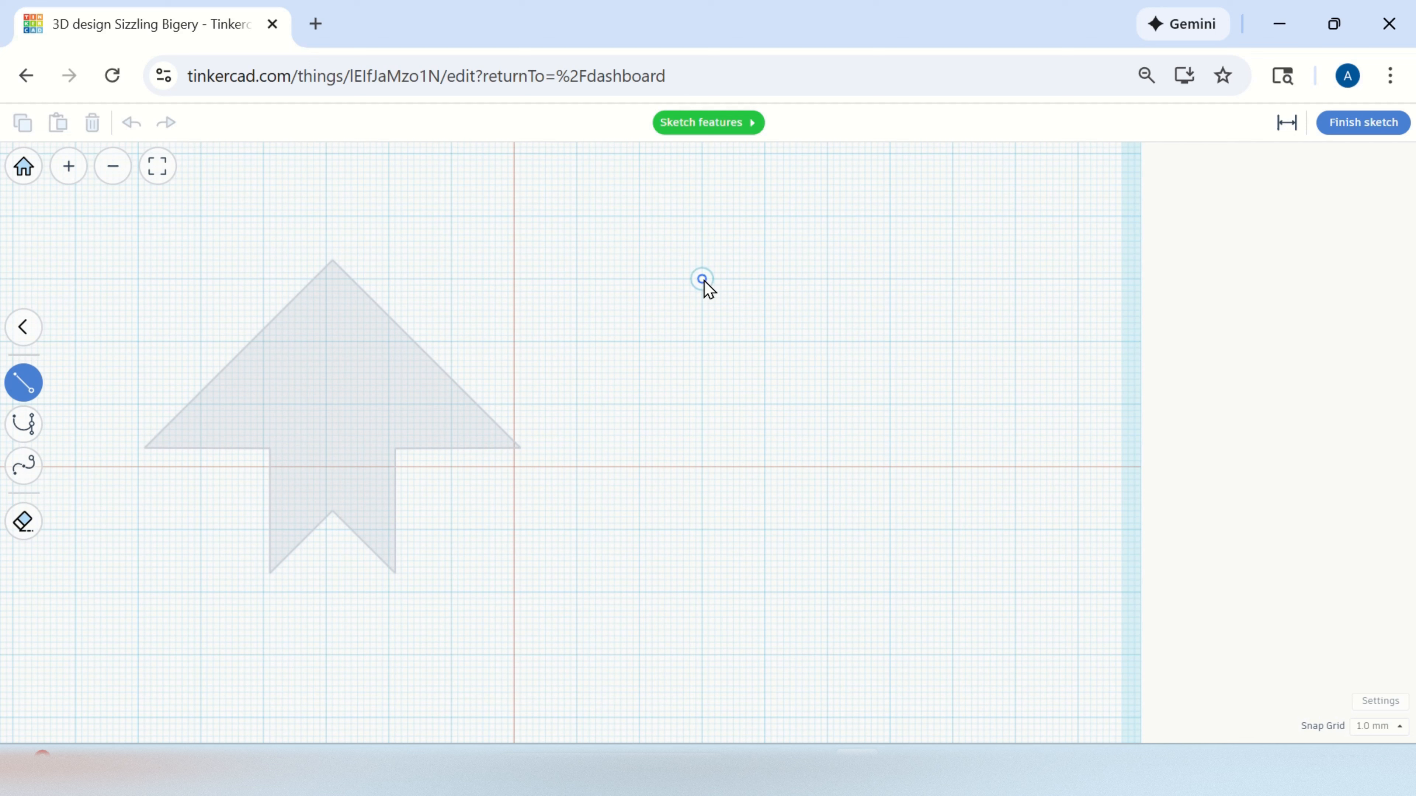
{"action": "left_click", "coordinate": [703, 279]}
{"action": "left_click", "coordinate": [702, 468]}
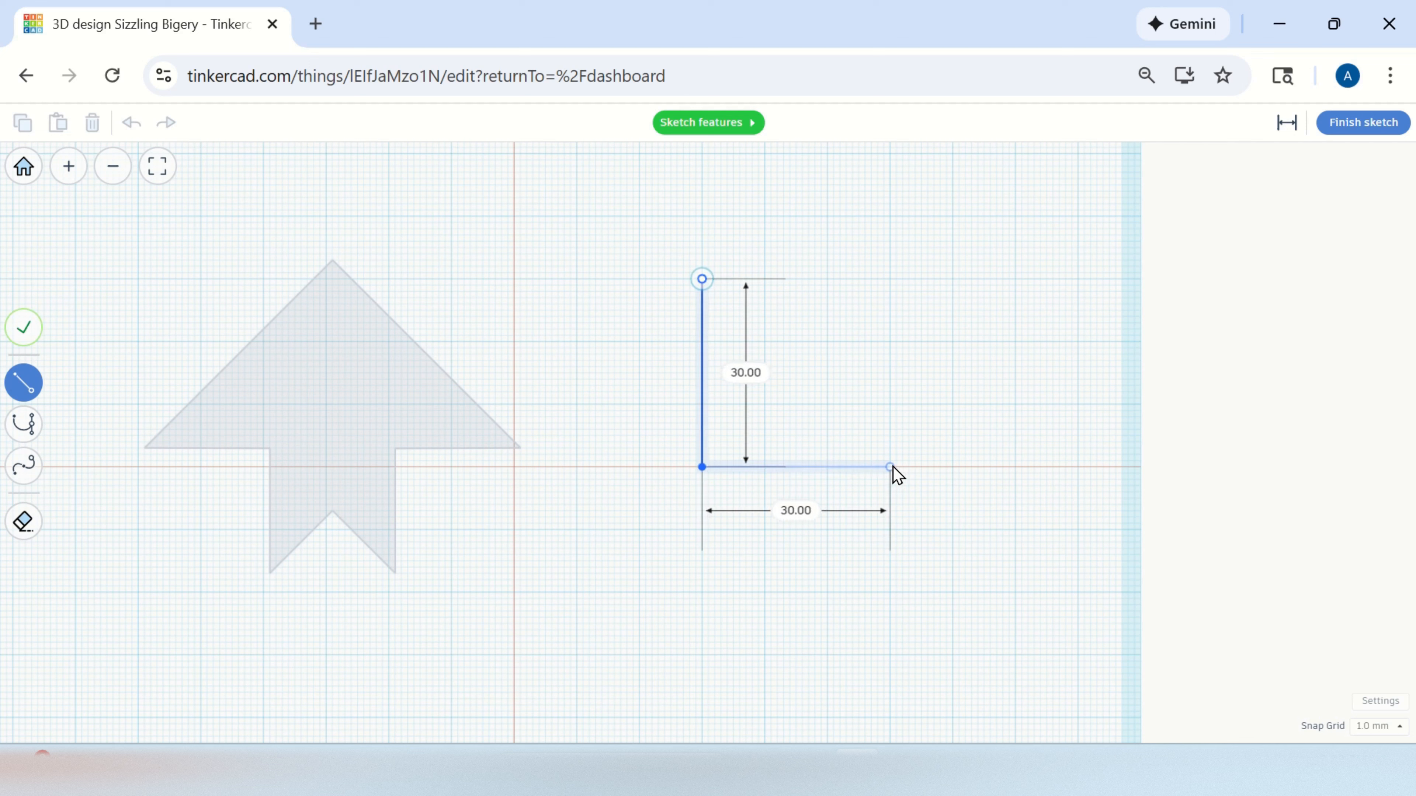
{"action": "left_click", "coordinate": [892, 466]}
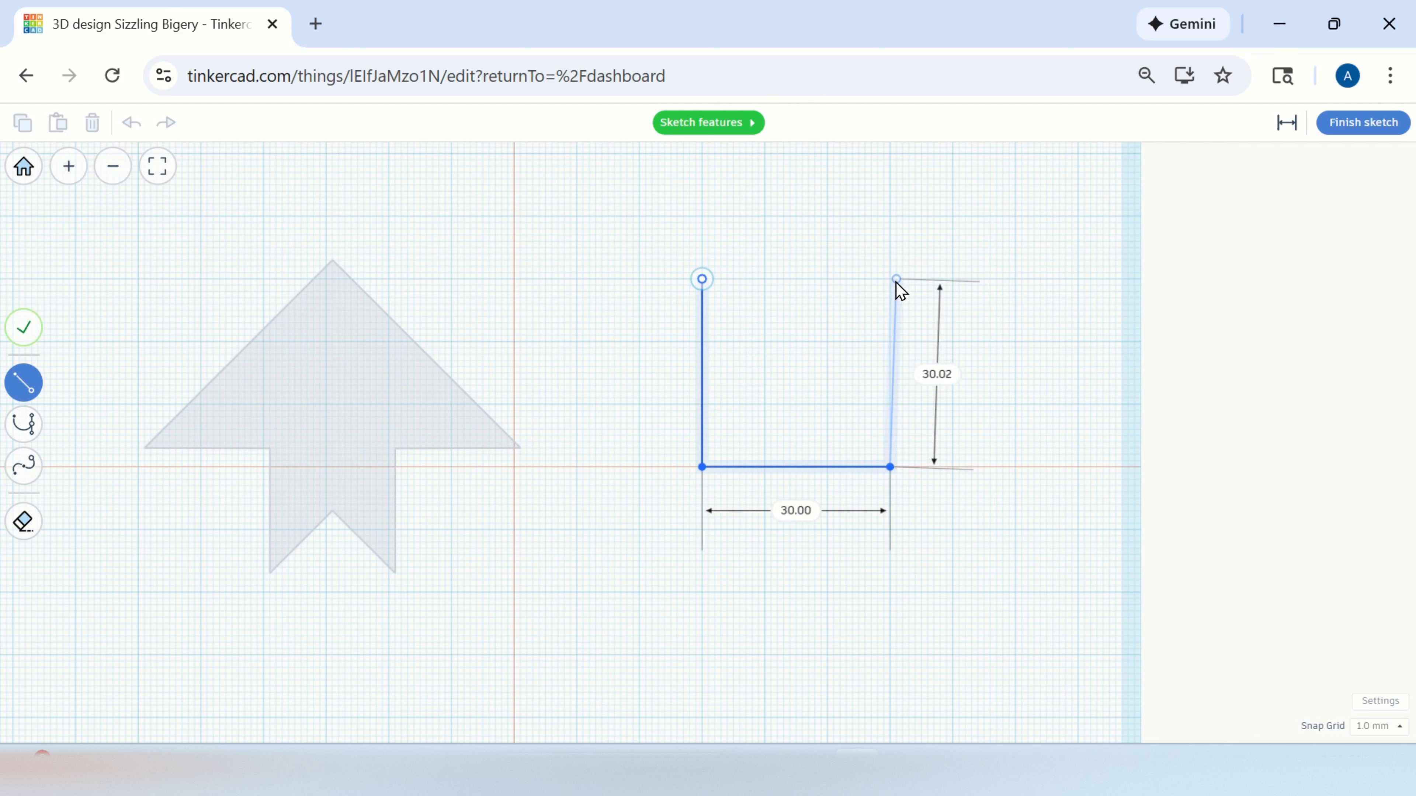
{"action": "left_click", "coordinate": [891, 280]}
{"action": "left_click", "coordinate": [703, 281]}
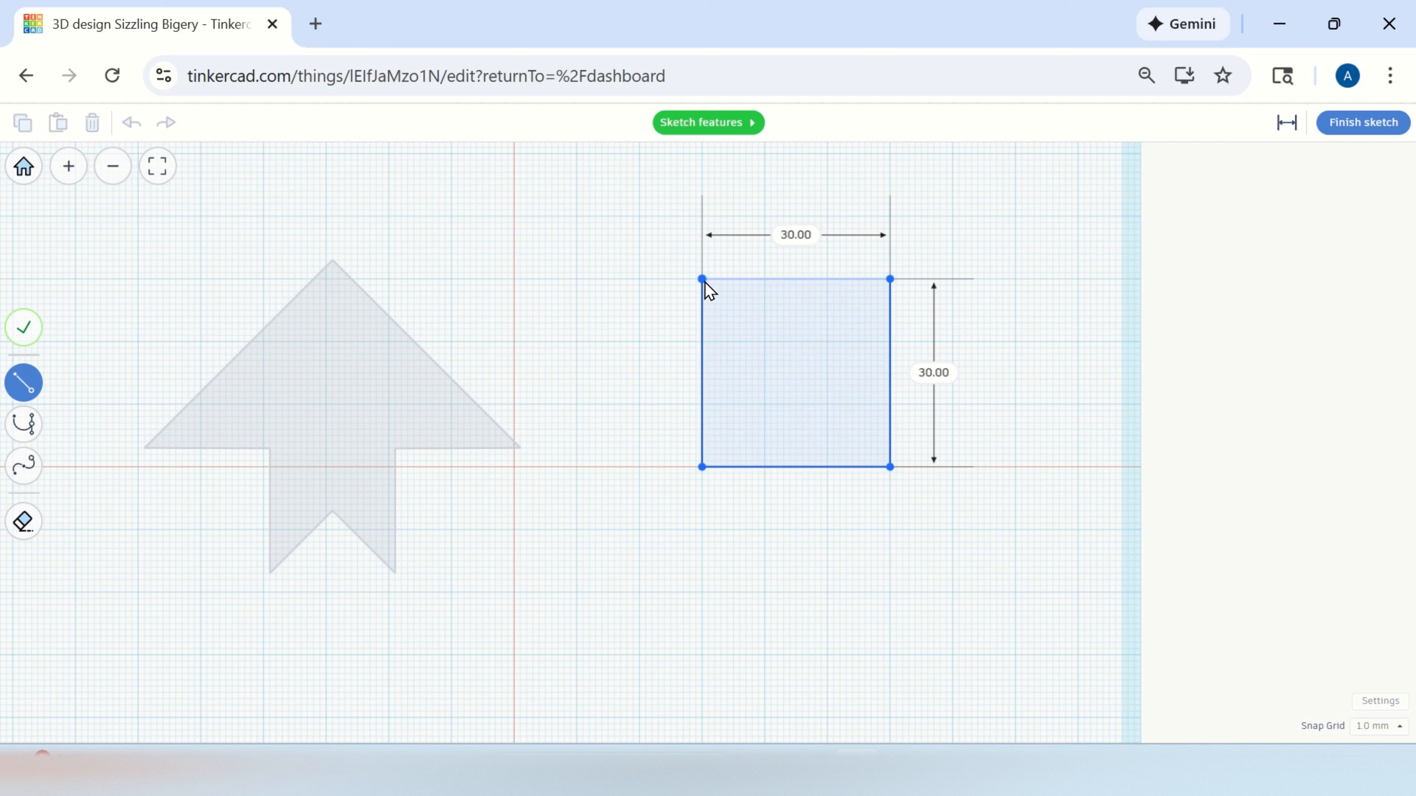
{"action": "left_click", "coordinate": [704, 281]}
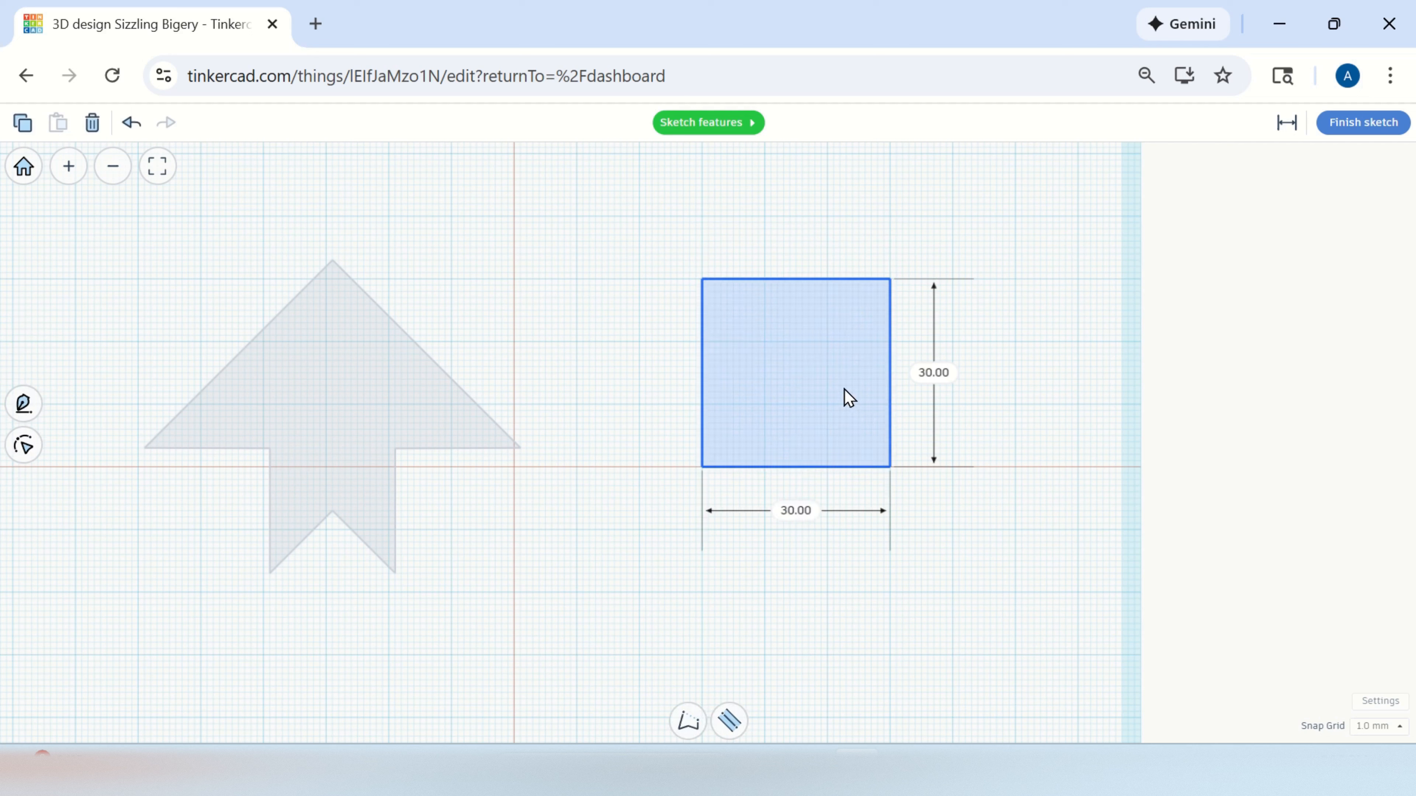
Edit the square's shape and convert all its corners to smooth curves so it becomes a circle.
{"action": "scroll", "coordinate": [809, 386], "scroll_direction": "up", "scroll_amount": 2}
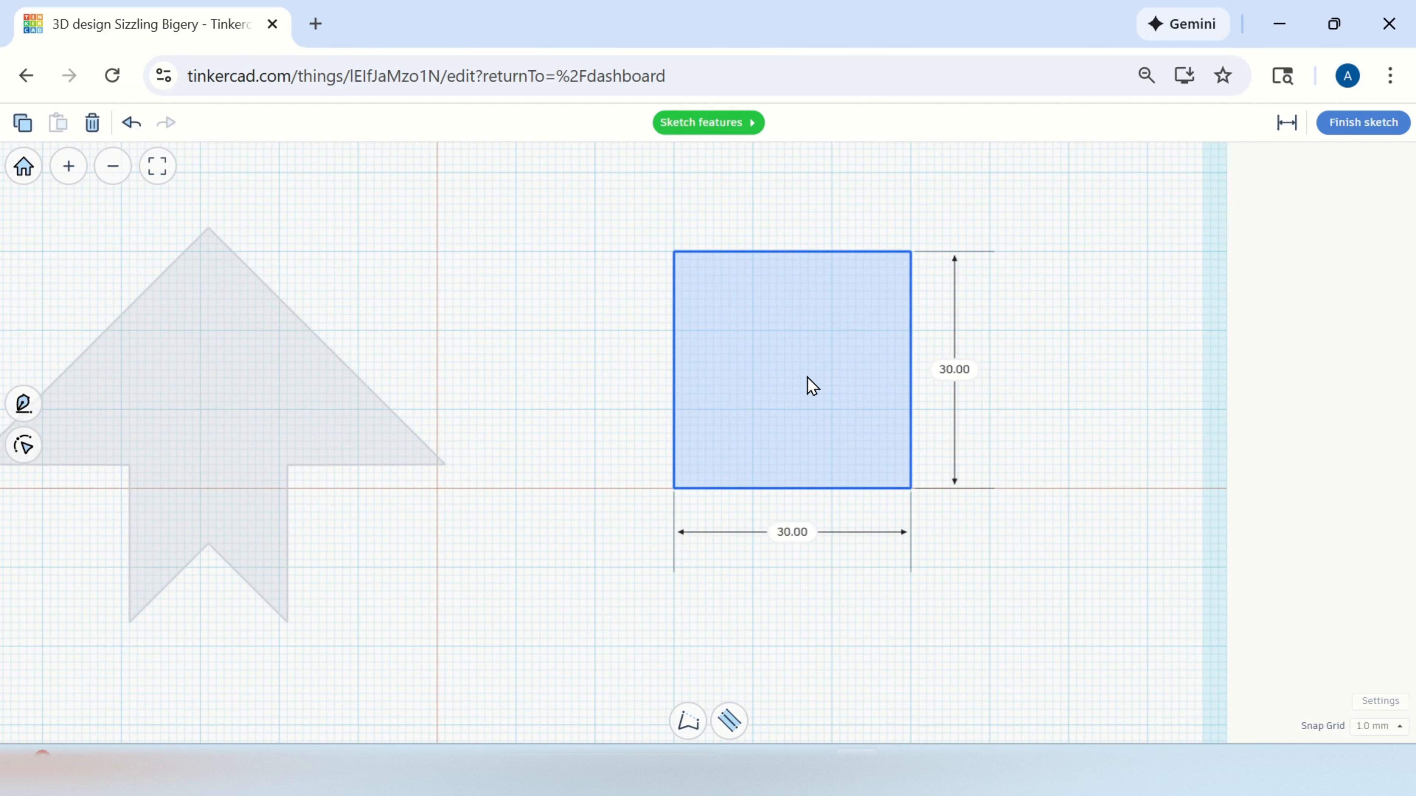
{"action": "double_click", "coordinate": [808, 378]}
{"action": "double_click", "coordinate": [797, 376]}
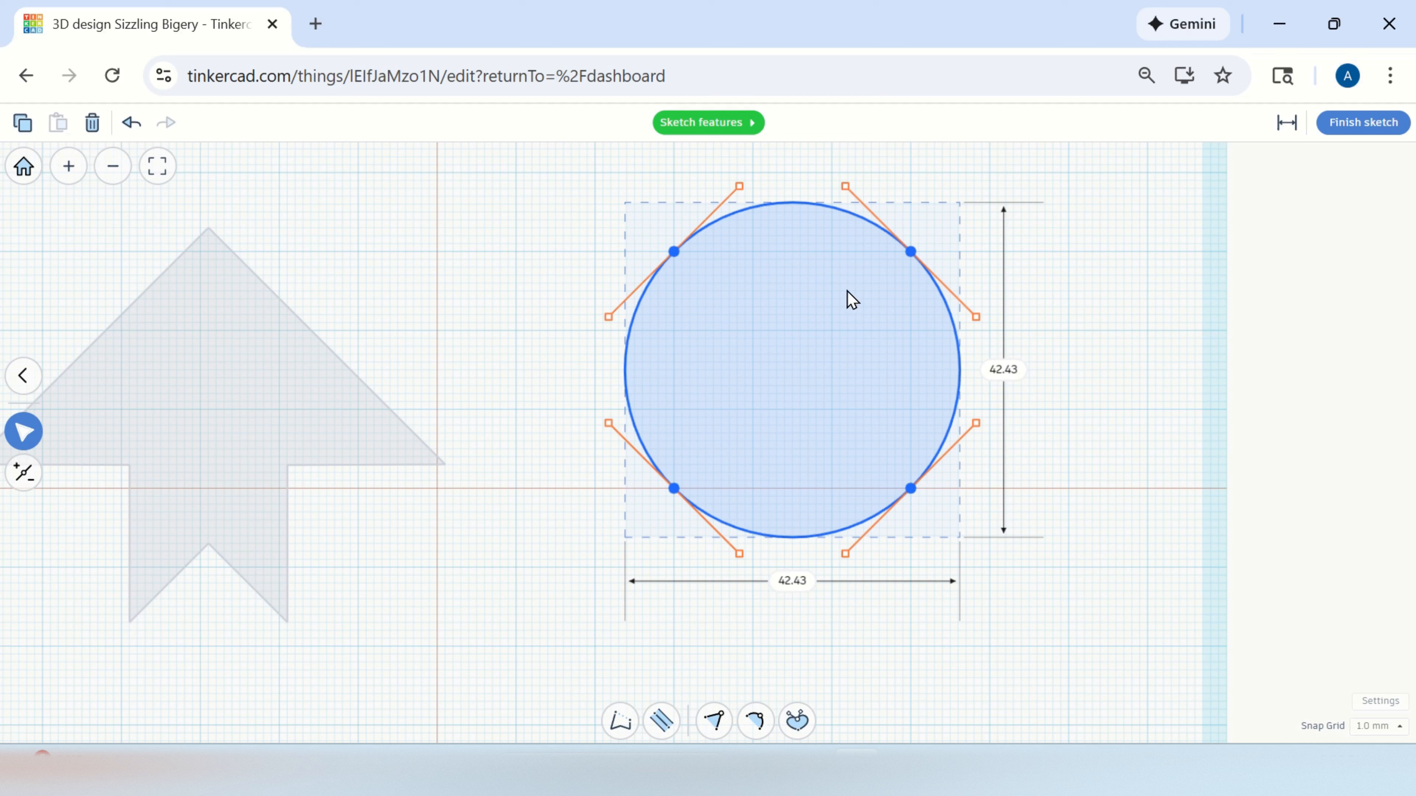
Set the circle's height and width to 50 mm.
{"action": "left_click", "coordinate": [1004, 370]}
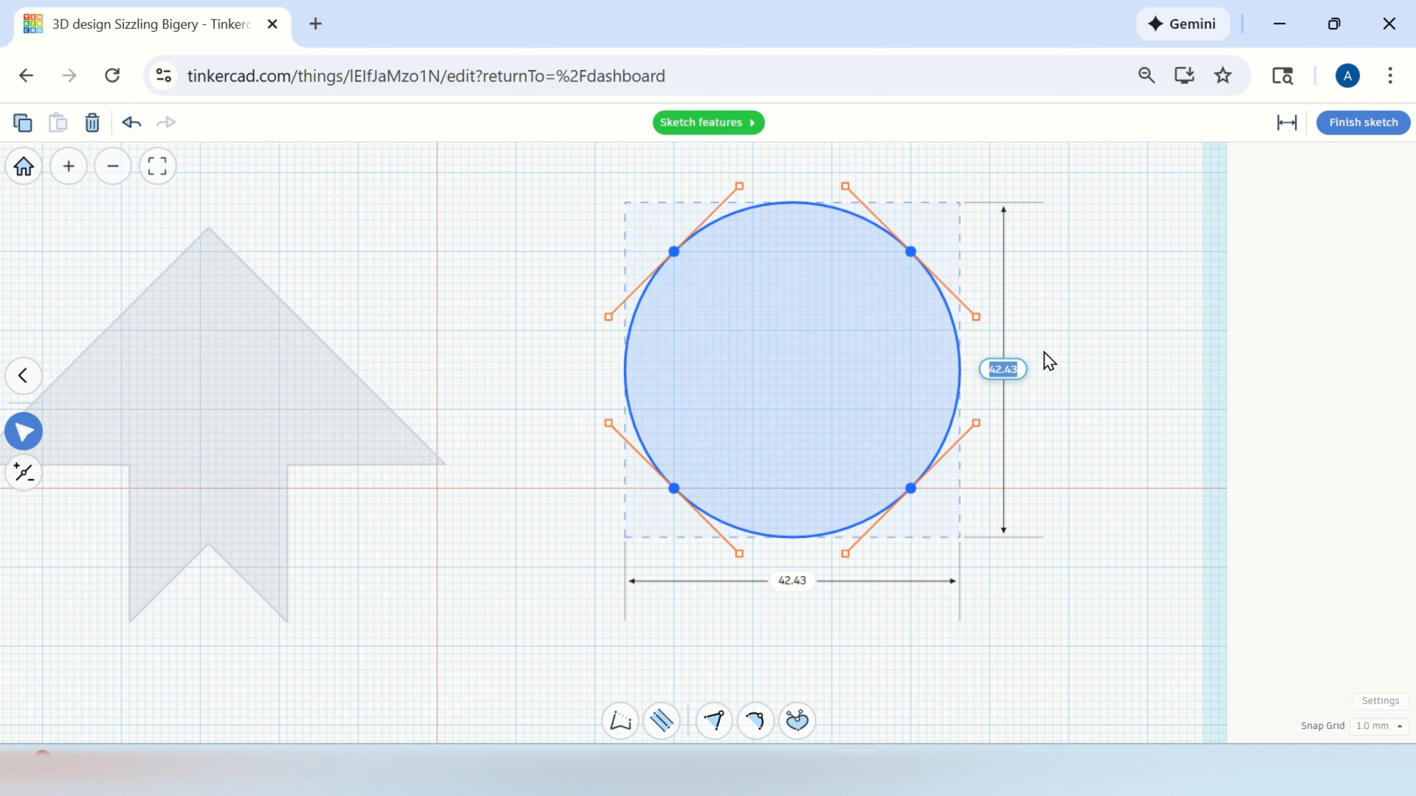
{"action": "type", "text": "50"}
{"action": "key", "text": "Return"}
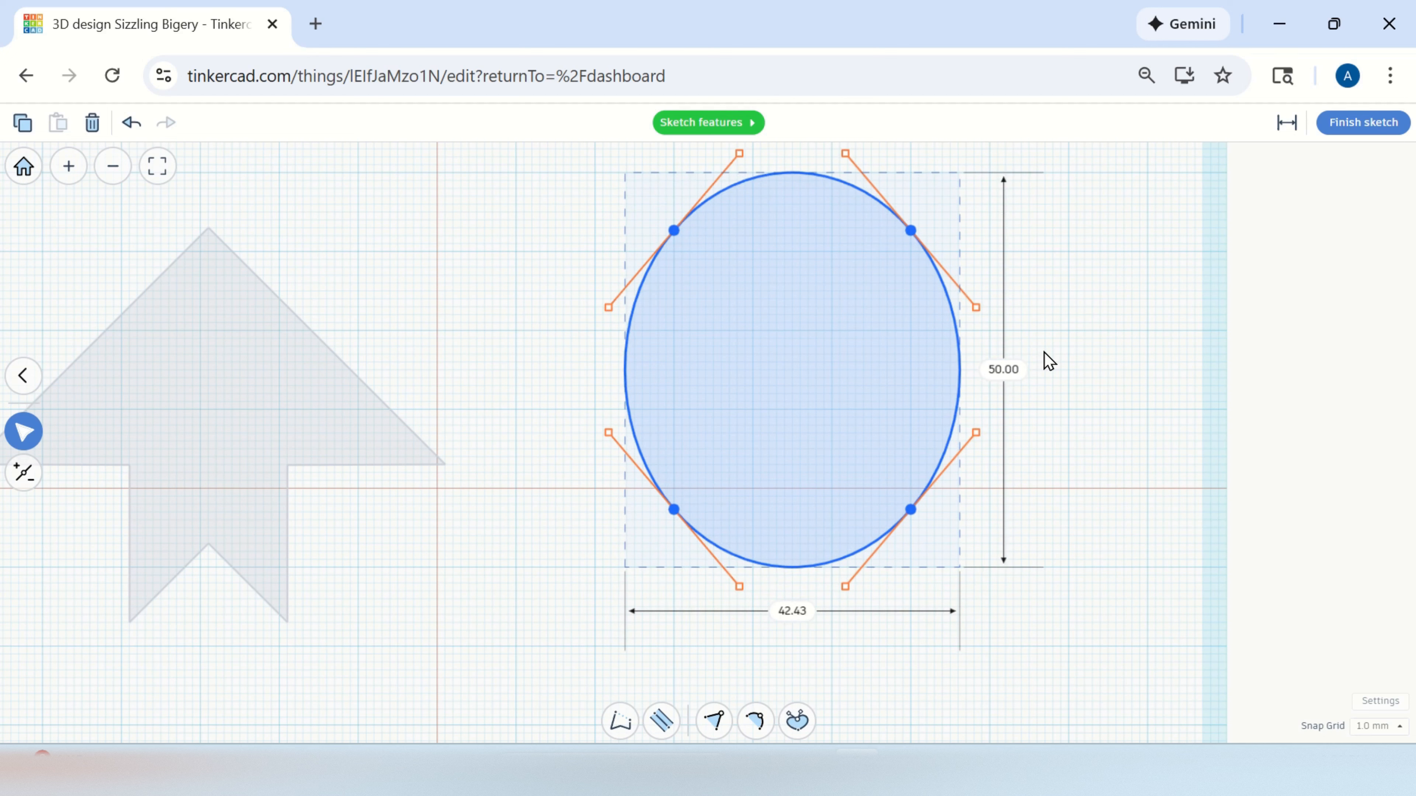
{"action": "left_click", "coordinate": [790, 610]}
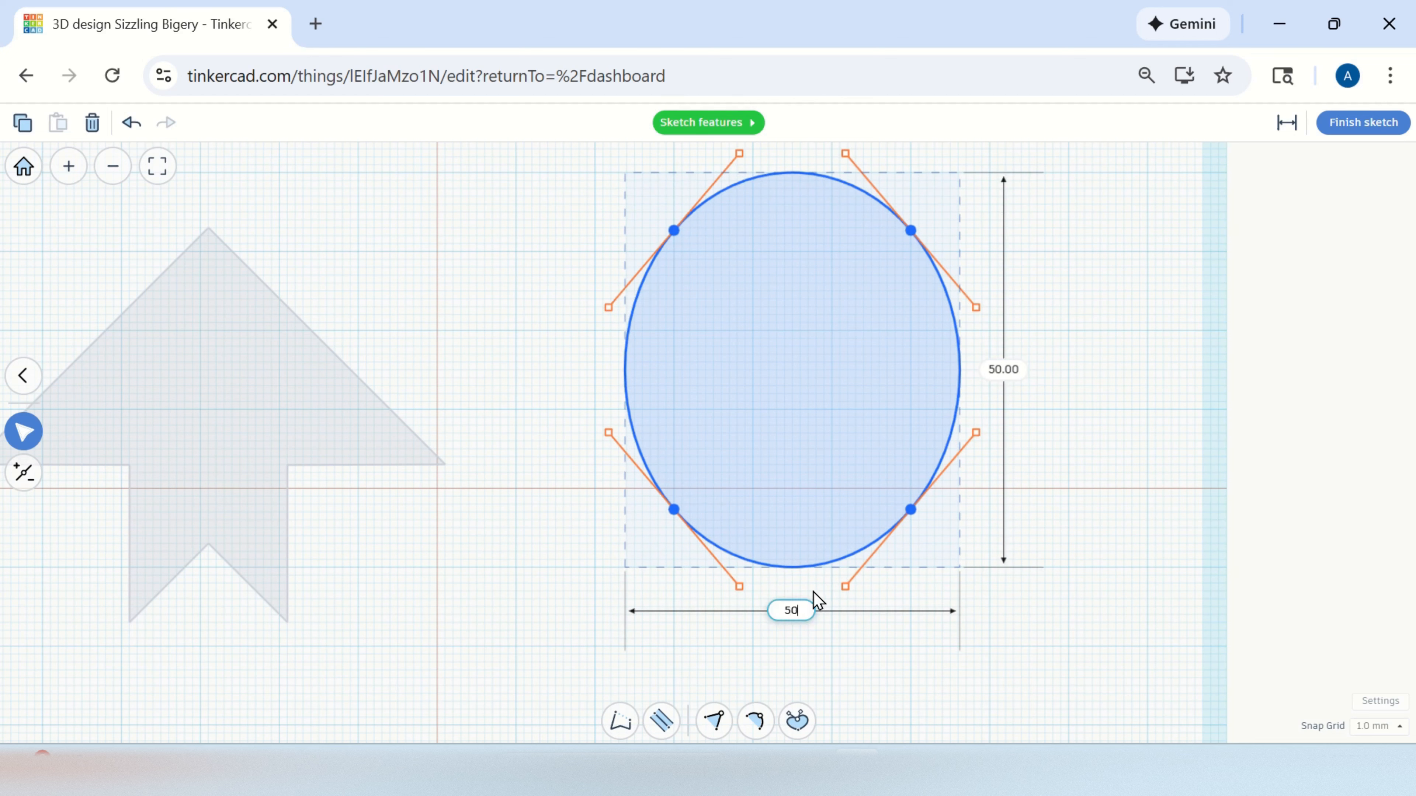
{"action": "type", "text": "50"}
{"action": "key", "text": "Return"}
{"action": "left_click", "coordinate": [1089, 399]}
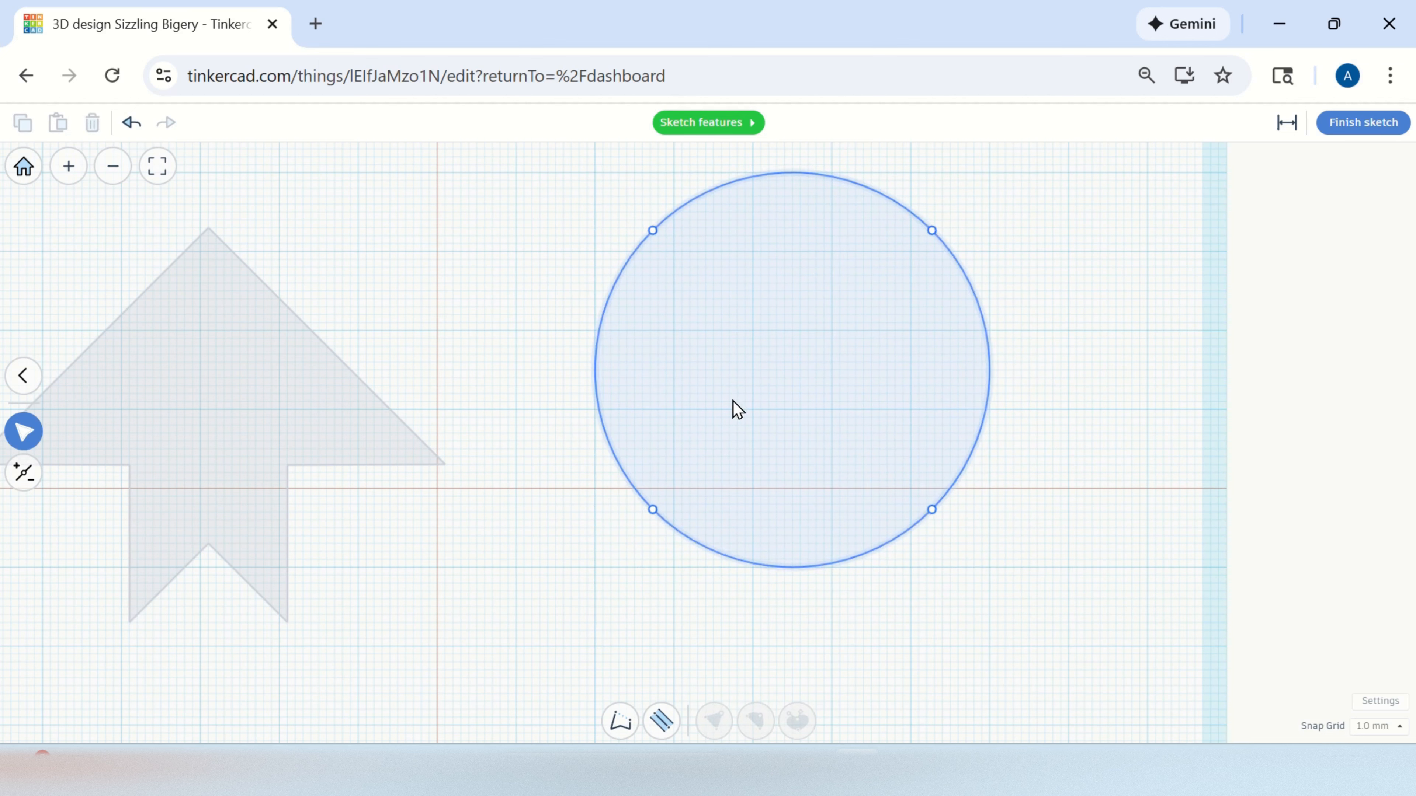
Add points on the circle at its right, left, top and bottom extremes.
{"action": "left_click", "coordinate": [22, 475]}
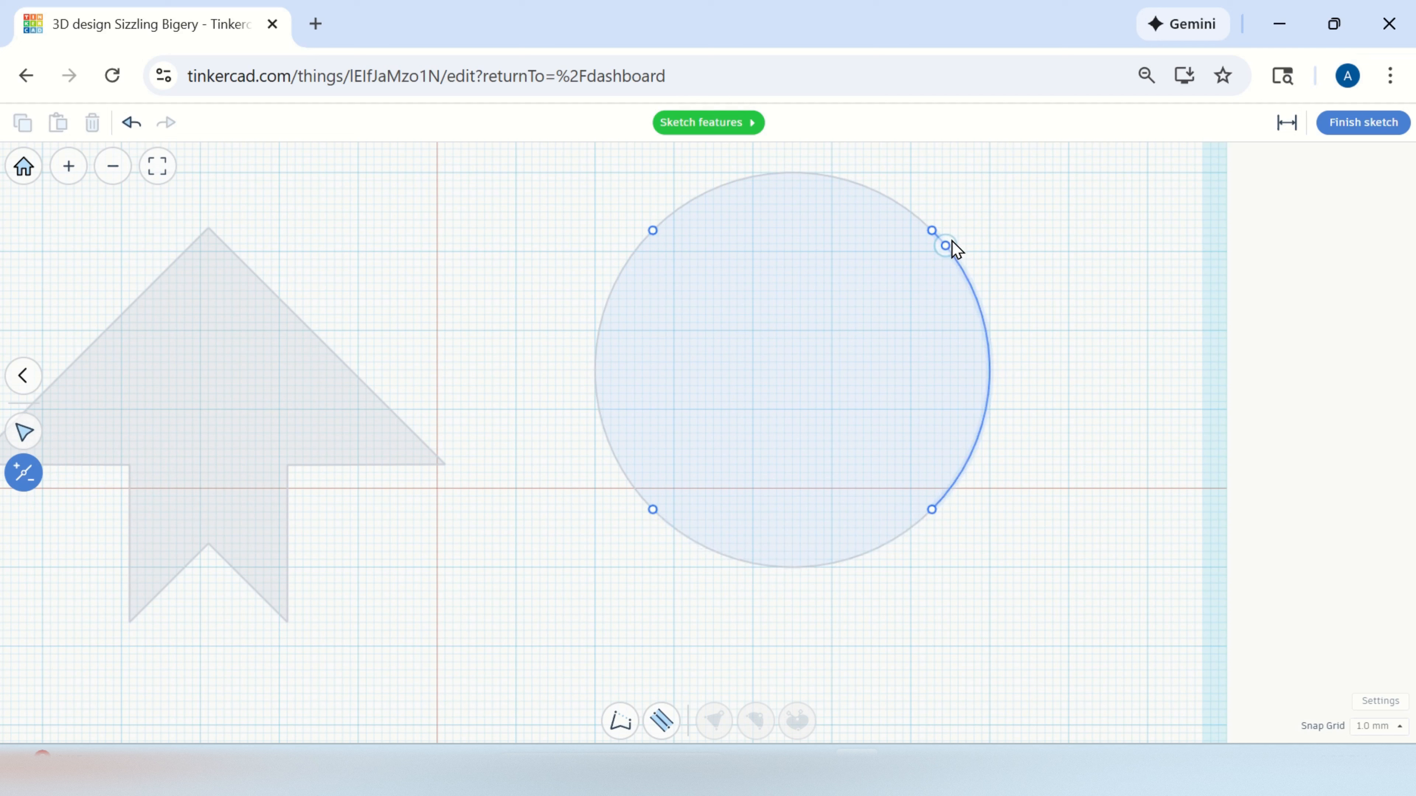
{"action": "left_click", "coordinate": [995, 371]}
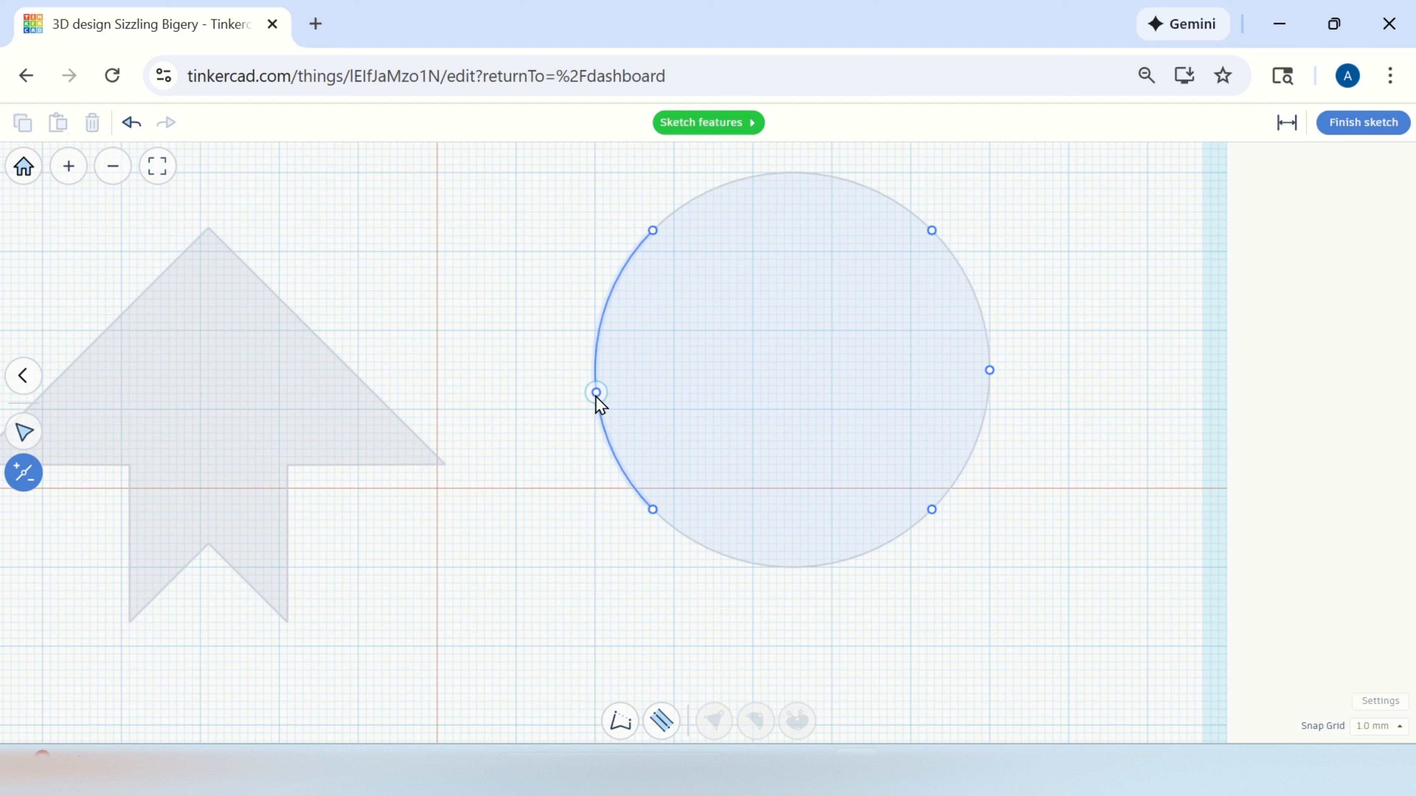
{"action": "left_click", "coordinate": [595, 378]}
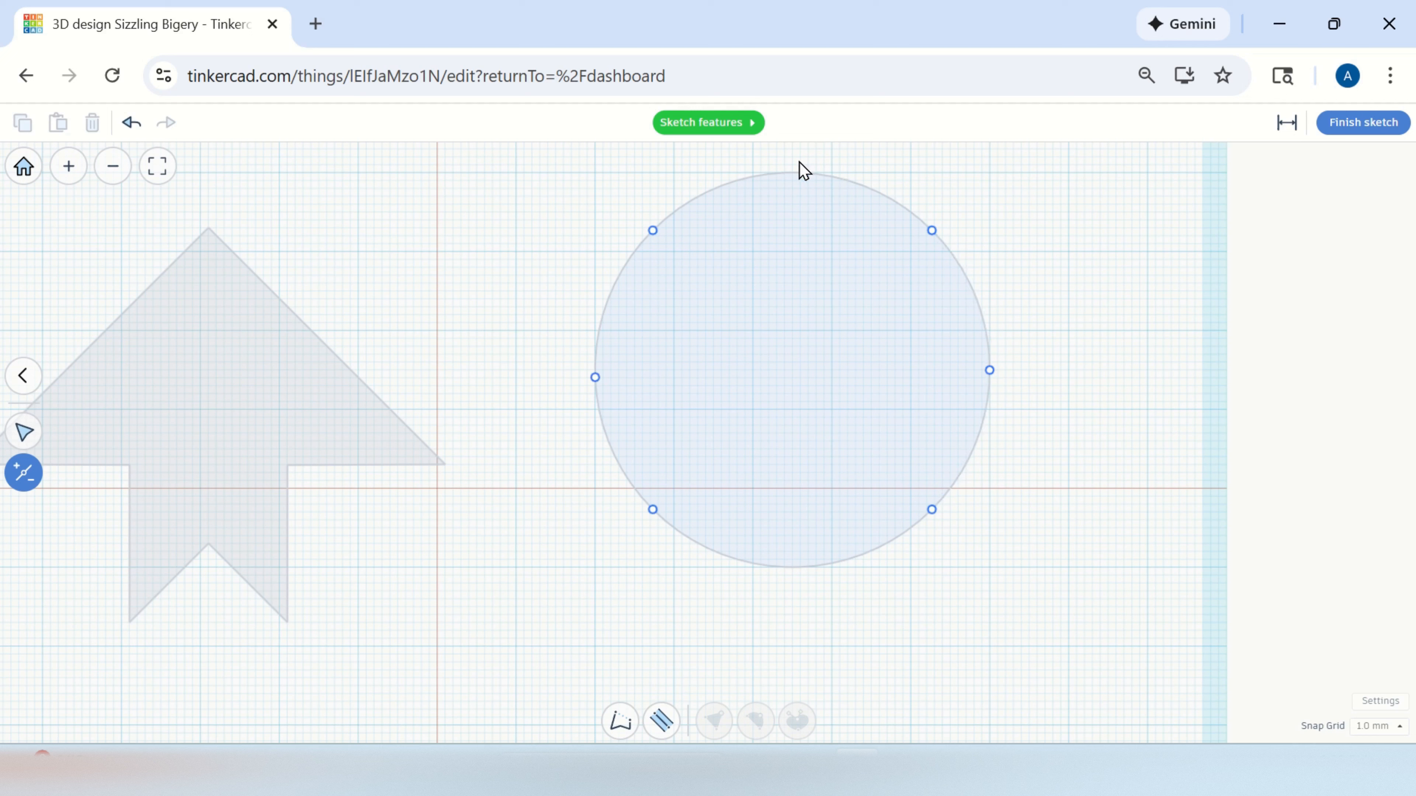
{"action": "left_click", "coordinate": [795, 173]}
{"action": "left_click", "coordinate": [797, 569]}
Try removing the circle's bottom point and pulling the lower curve downward, and undo these changes.
{"action": "left_click", "coordinate": [797, 567]}
{"action": "key", "text": "ctrl+z"}
{"action": "left_click", "coordinate": [797, 567]}
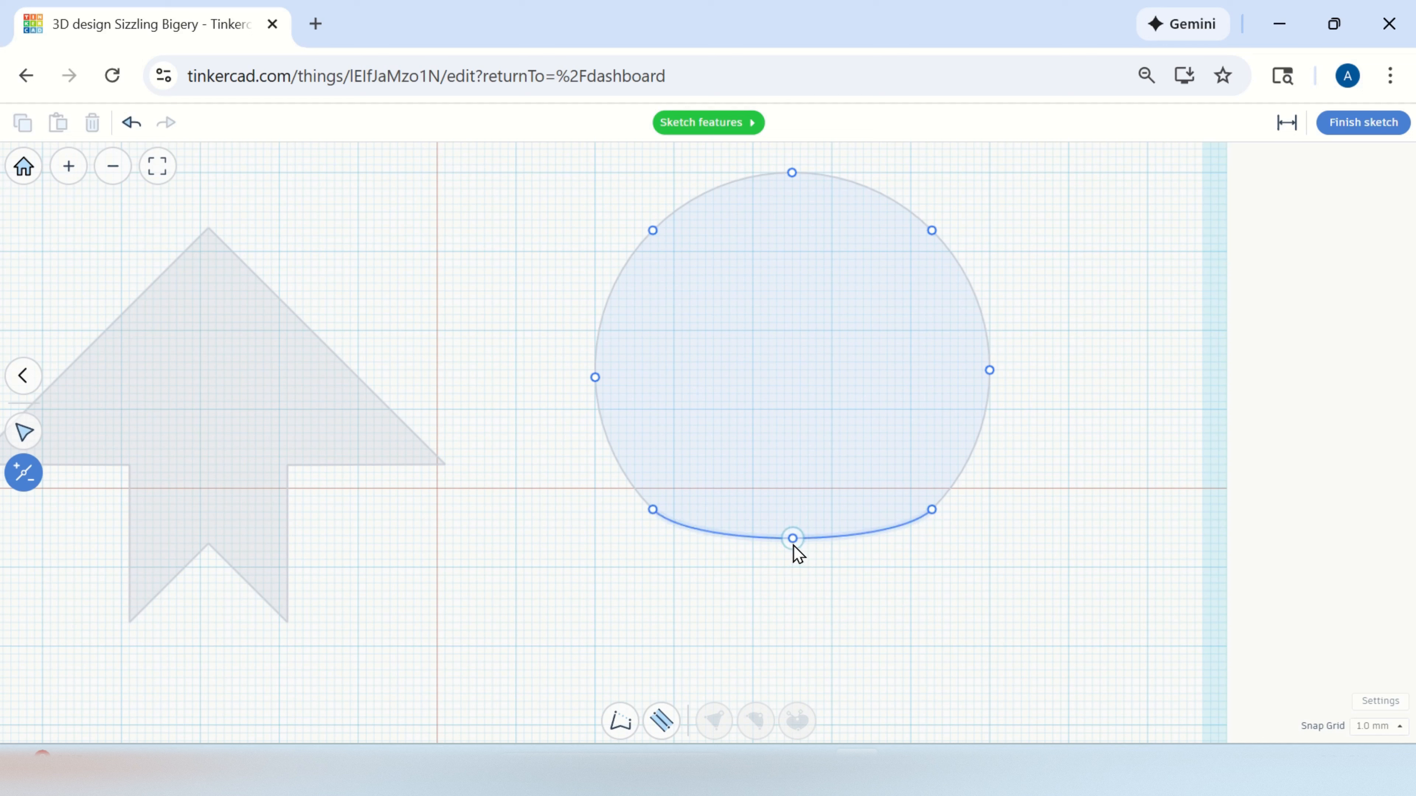
{"action": "left_click_drag", "start_coordinate": [794, 537], "coordinate": [784, 637]}
{"action": "key", "text": "ctrl+z"}
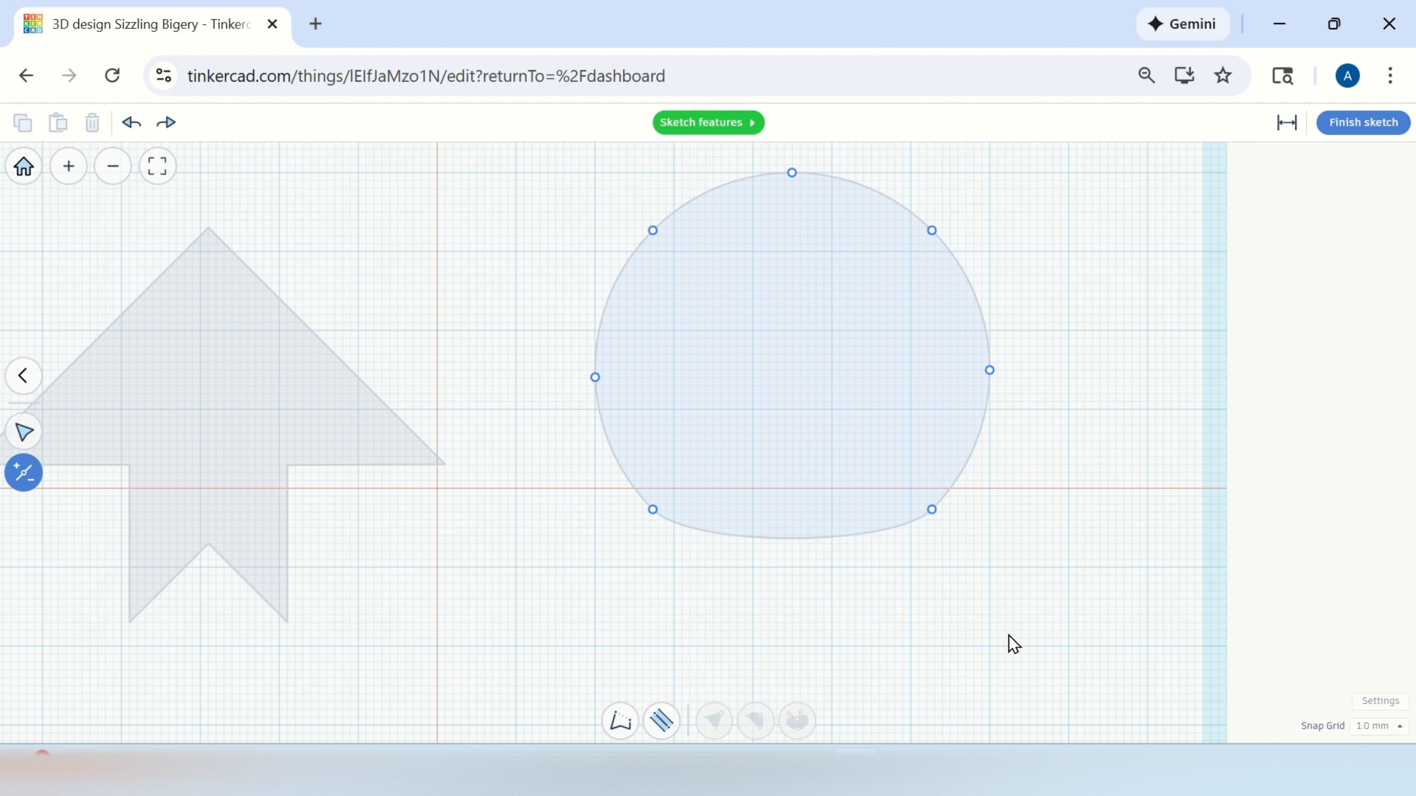
{"action": "key", "text": "ctrl+z"}
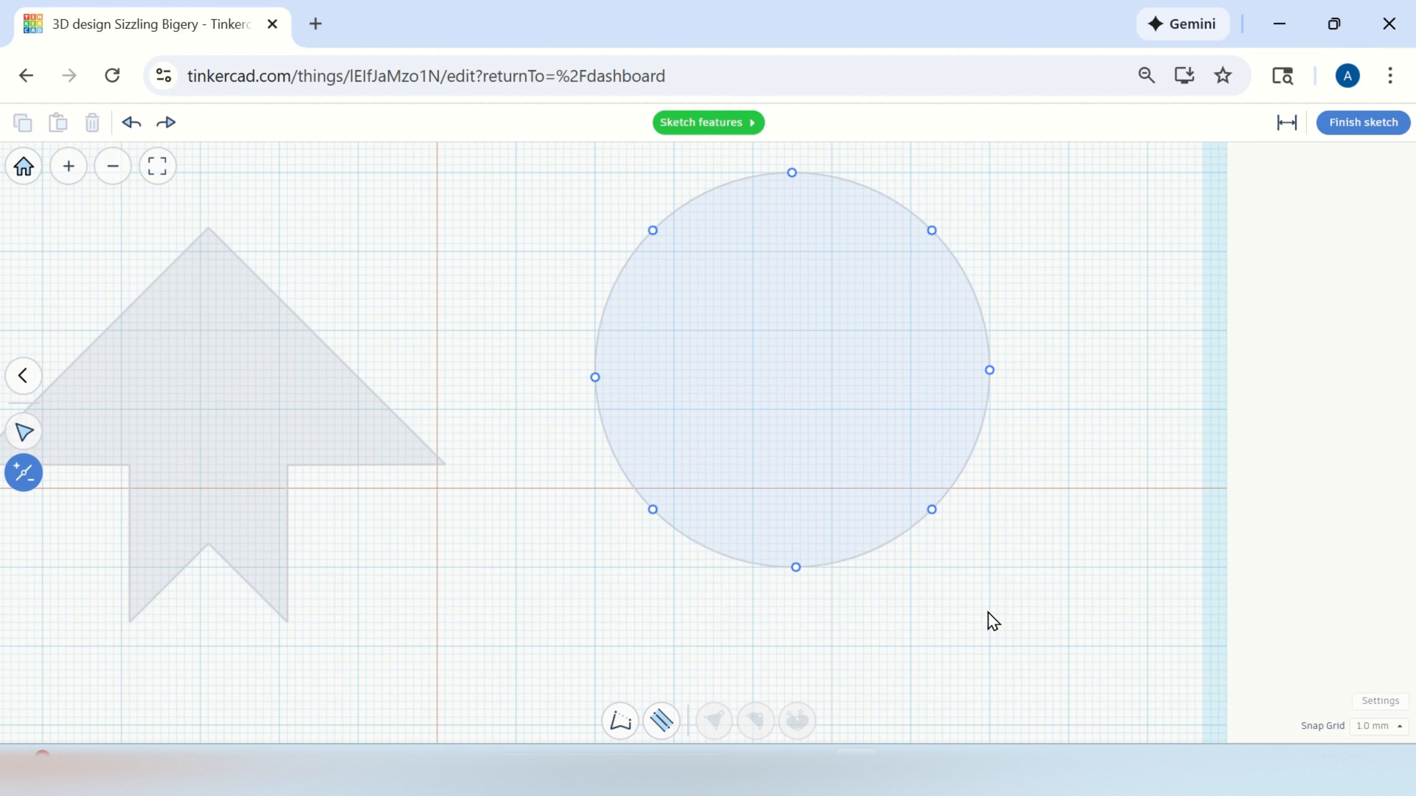
Finish the sketch to turn the arrow and circle profiles into extruded solids on the workplane.
{"action": "scroll", "coordinate": [948, 625], "scroll_direction": "down", "scroll_amount": 3}
{"action": "left_click", "coordinate": [658, 724]}
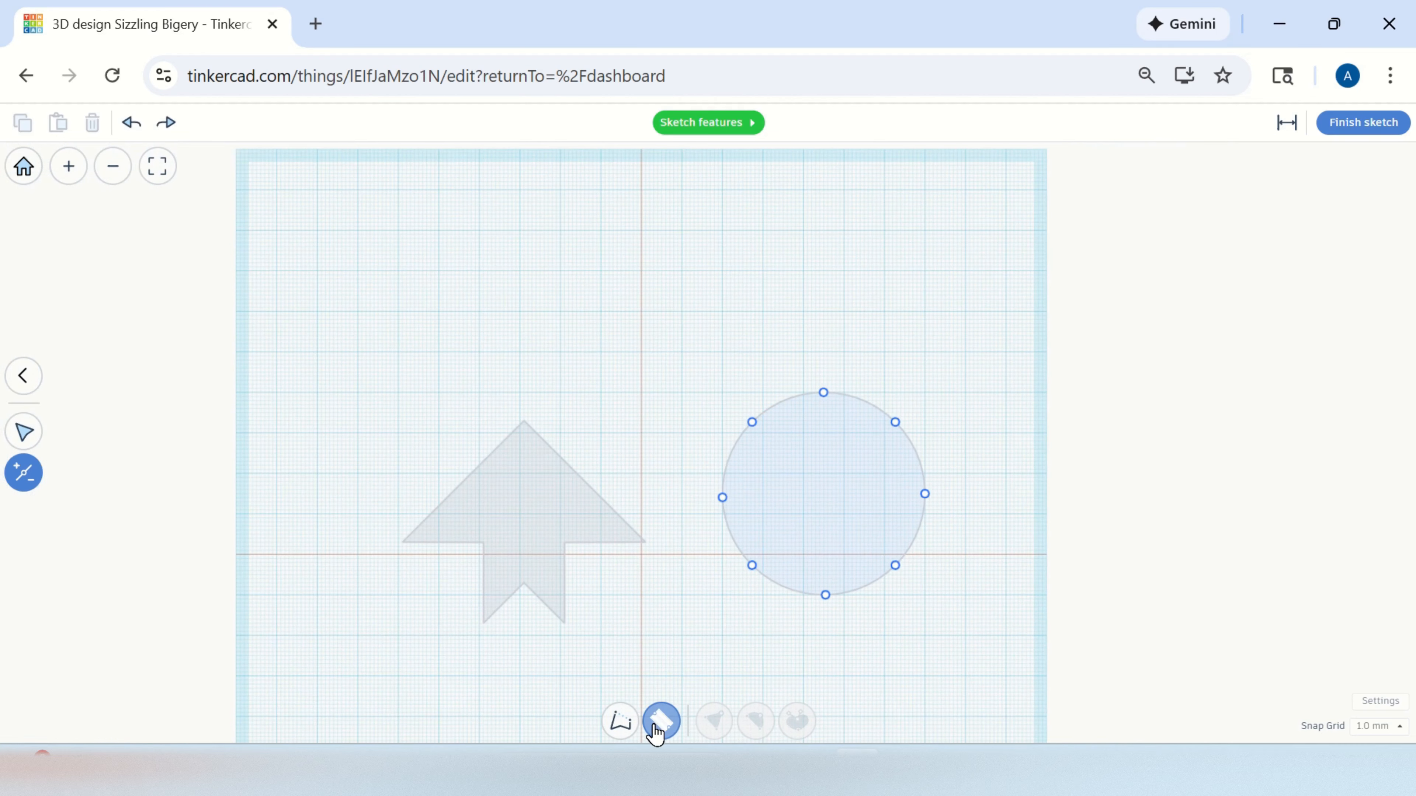
{"action": "scroll", "coordinate": [712, 669], "scroll_direction": "up", "scroll_amount": 3}
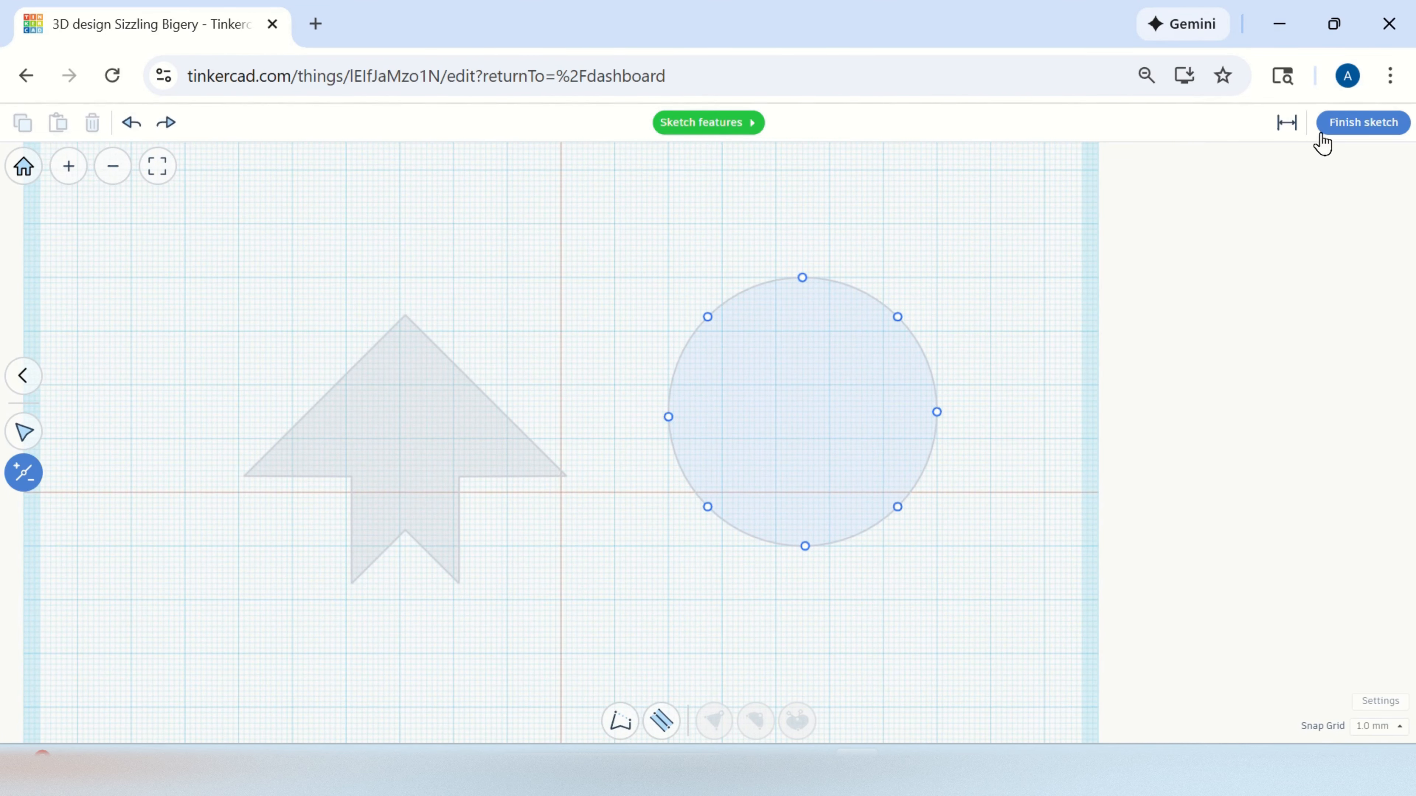
{"action": "left_click", "coordinate": [1365, 125]}
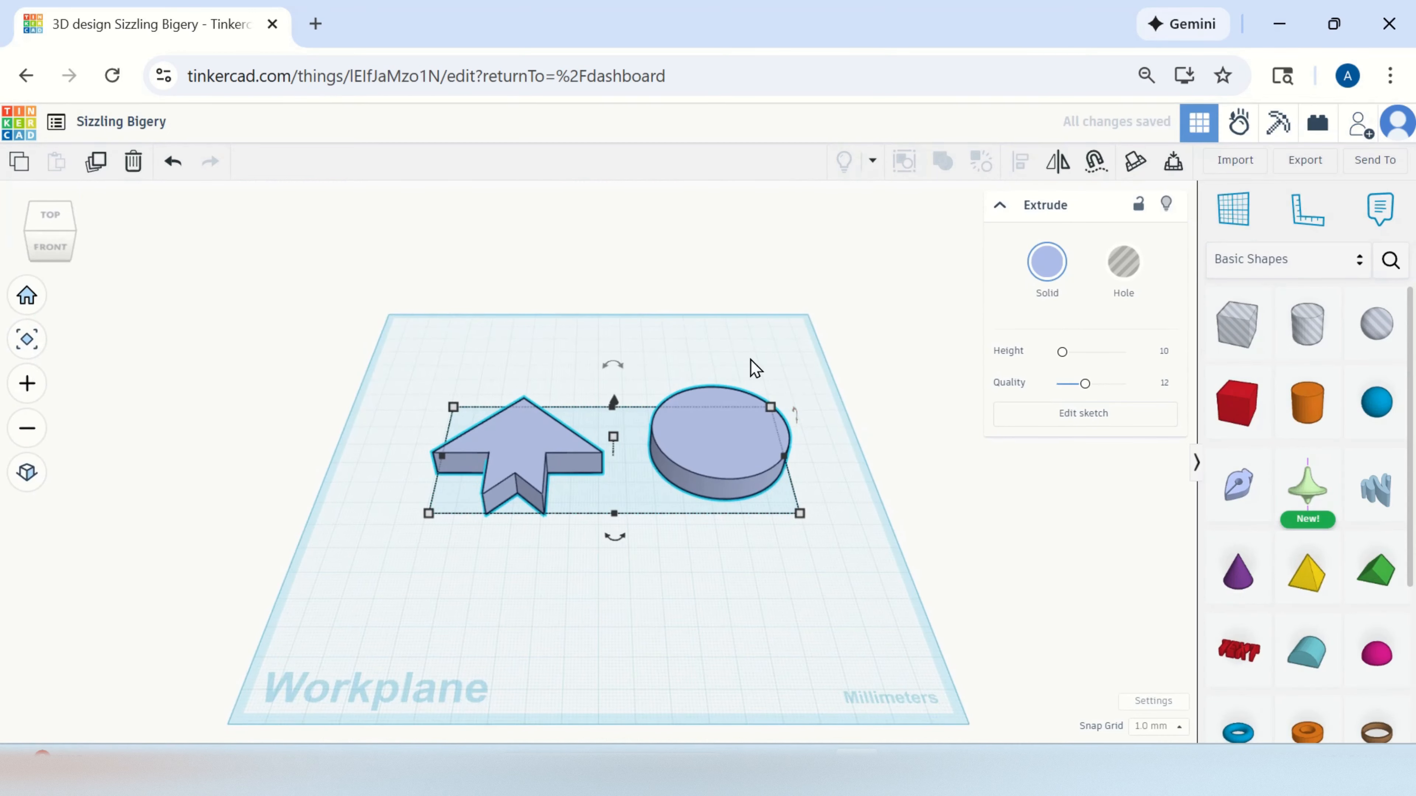
Stretch the extruded arrow and disc upward to make both solids taller, and deselect them.
{"action": "scroll", "coordinate": [628, 294], "scroll_direction": "up", "scroll_amount": 3}
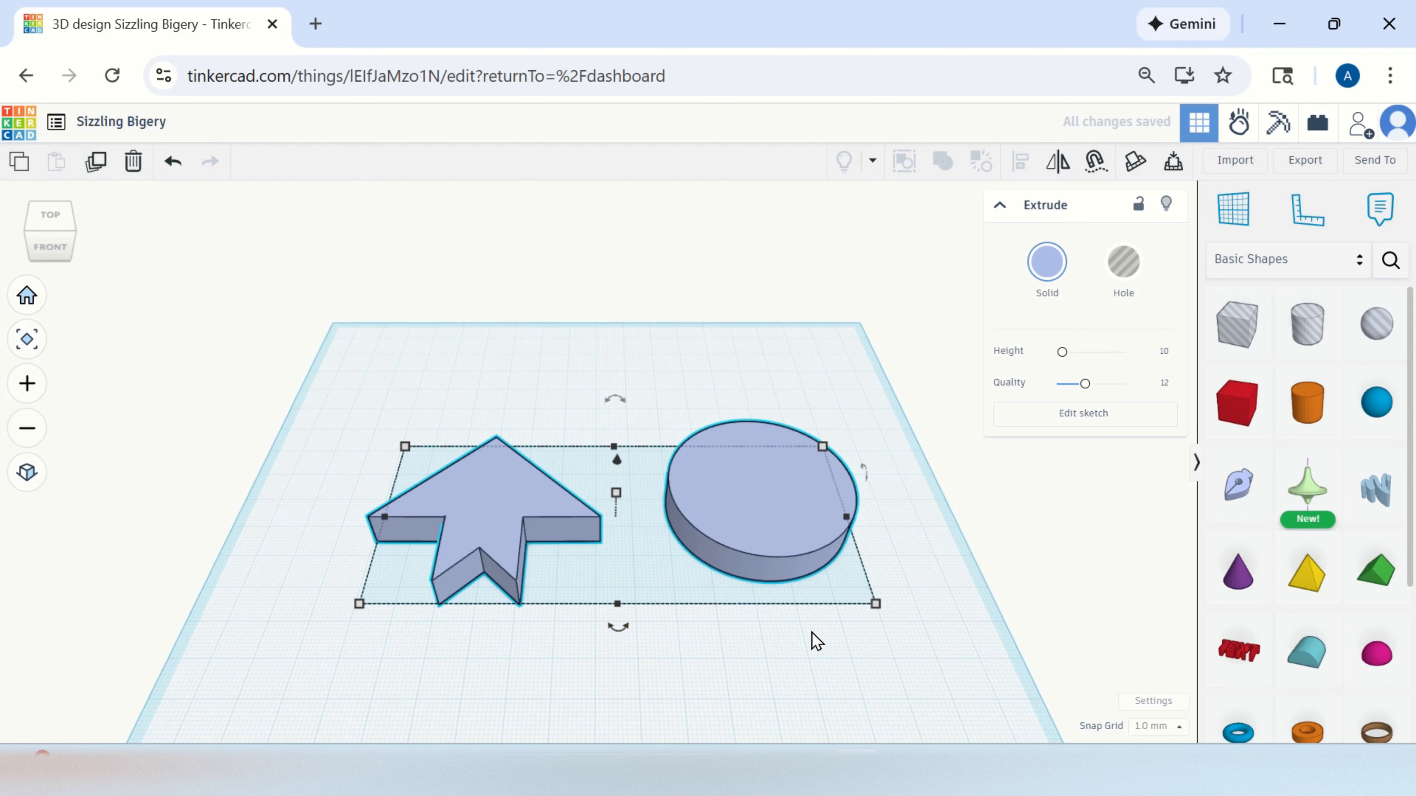
{"action": "middle_click_drag", "start_coordinate": [939, 579], "coordinate": [897, 490]}
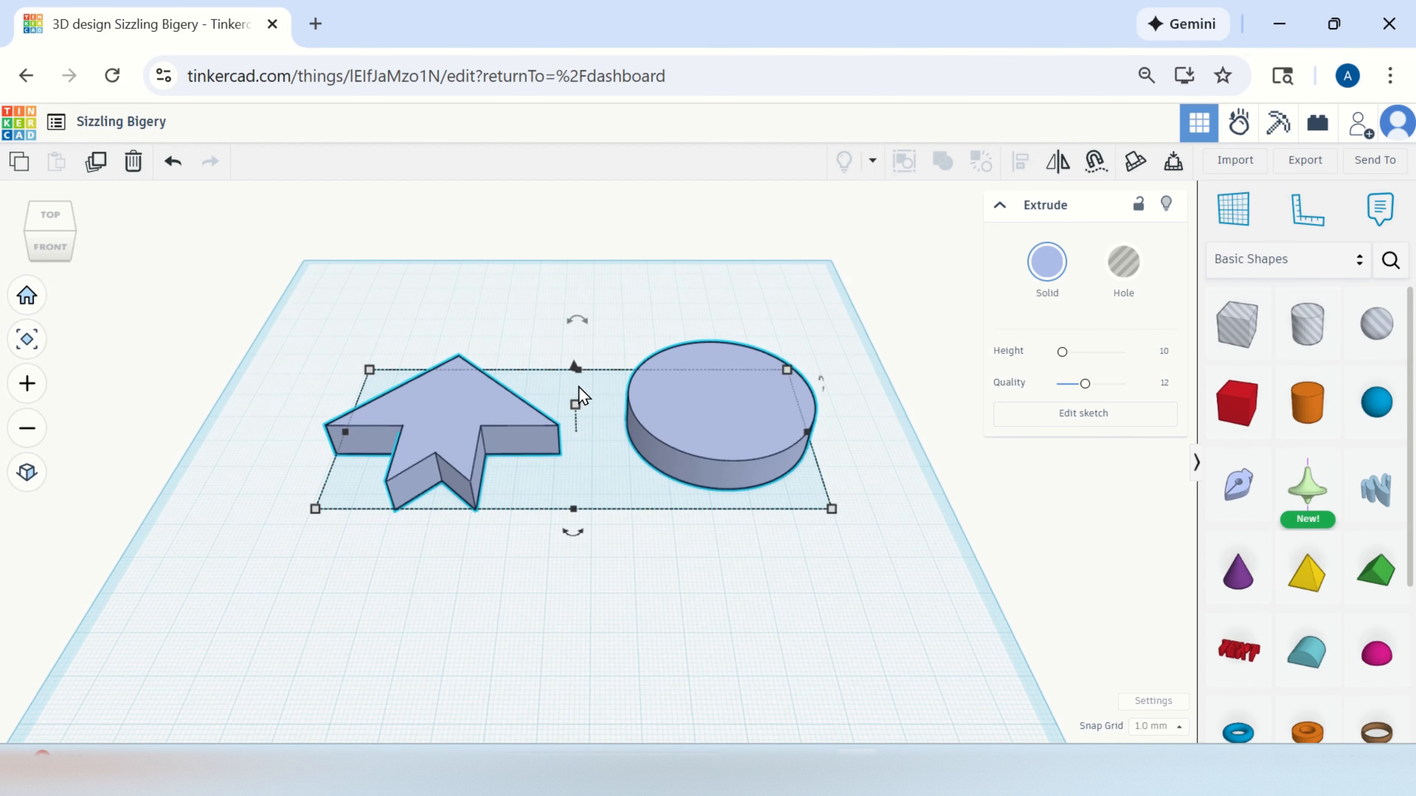
{"action": "mouse_move", "coordinate": [575, 366]}
{"action": "left_mouse_down"}
{"action": "mouse_move", "coordinate": [588, 282]}
{"action": "mouse_move", "coordinate": [607, 452]}
{"action": "mouse_move", "coordinate": [601, 317]}
{"action": "mouse_move", "coordinate": [632, 485]}
{"action": "mouse_move", "coordinate": [626, 342]}
{"action": "mouse_move", "coordinate": [630, 377]}
{"action": "mouse_move", "coordinate": [575, 397]}
{"action": "mouse_move", "coordinate": [572, 242]}
{"action": "mouse_move", "coordinate": [621, 524]}
{"action": "mouse_move", "coordinate": [588, 279]}
{"action": "mouse_move", "coordinate": [591, 348]}
{"action": "mouse_move", "coordinate": [580, 307]}
{"action": "mouse_move", "coordinate": [578, 354]}
{"action": "mouse_move", "coordinate": [596, 377]}
{"action": "left_mouse_up"}
{"action": "left_click", "coordinate": [673, 544]}
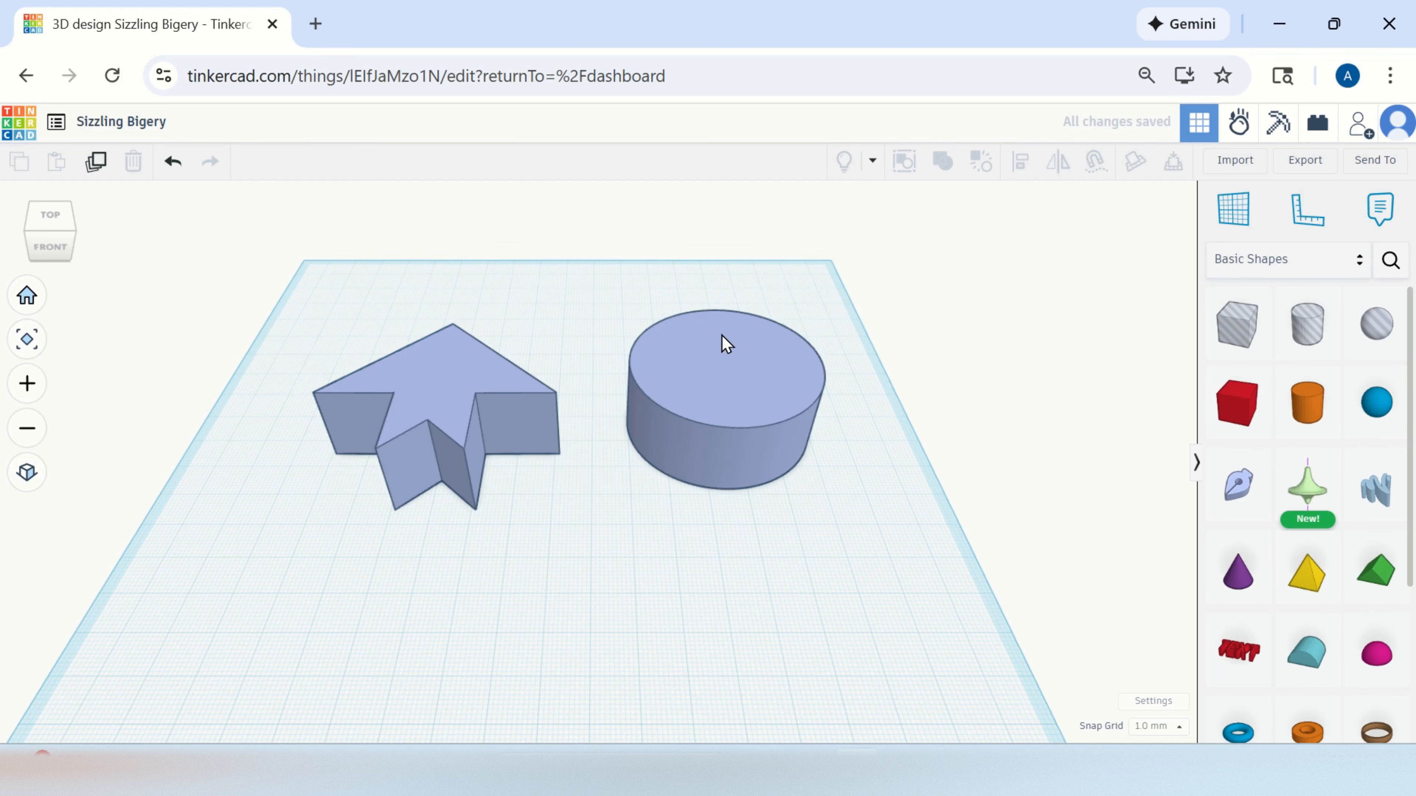
Start a new sketch on the top face of the extruded disc.
{"action": "right_click_drag", "start_coordinate": [920, 414], "coordinate": [918, 446]}
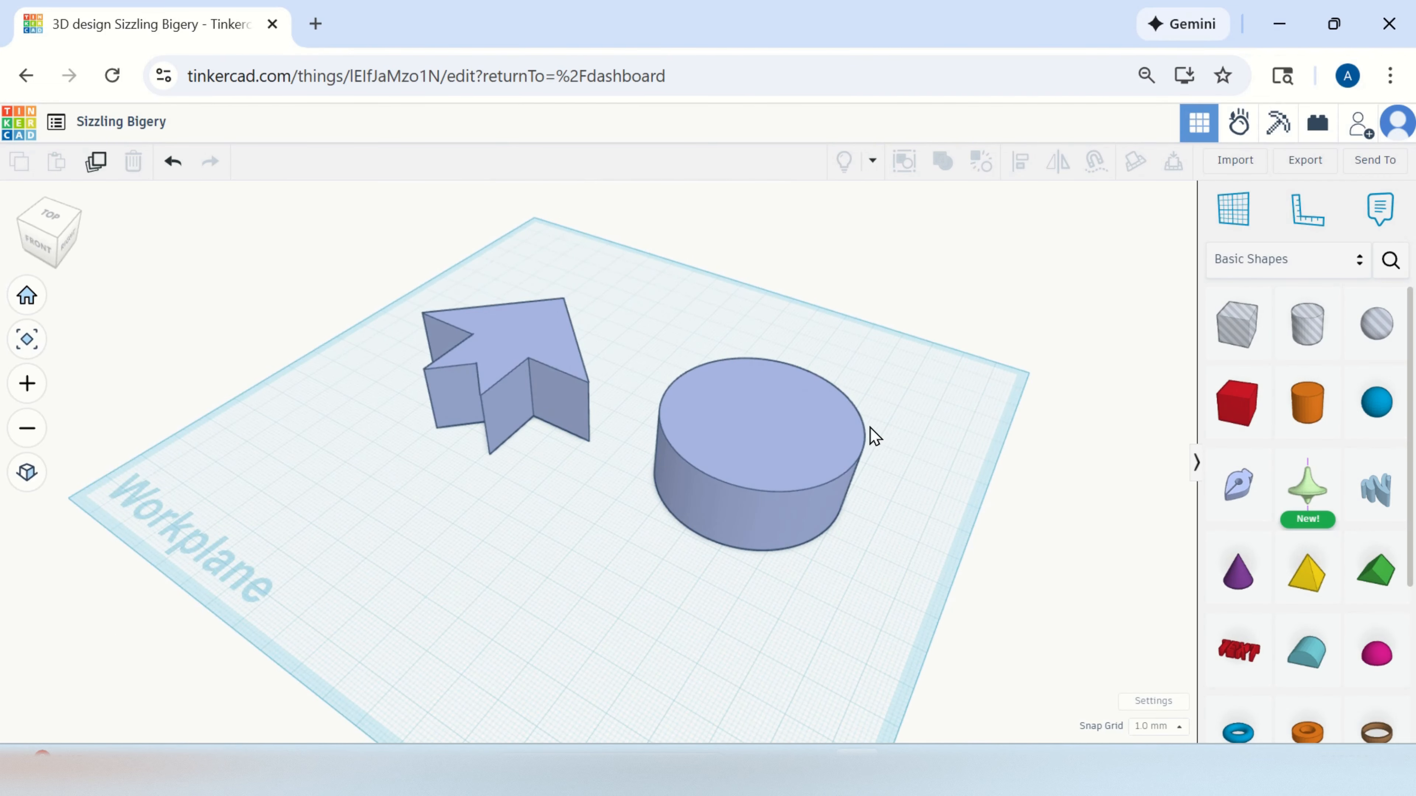
{"action": "scroll", "coordinate": [831, 414], "scroll_direction": "up", "scroll_amount": 5}
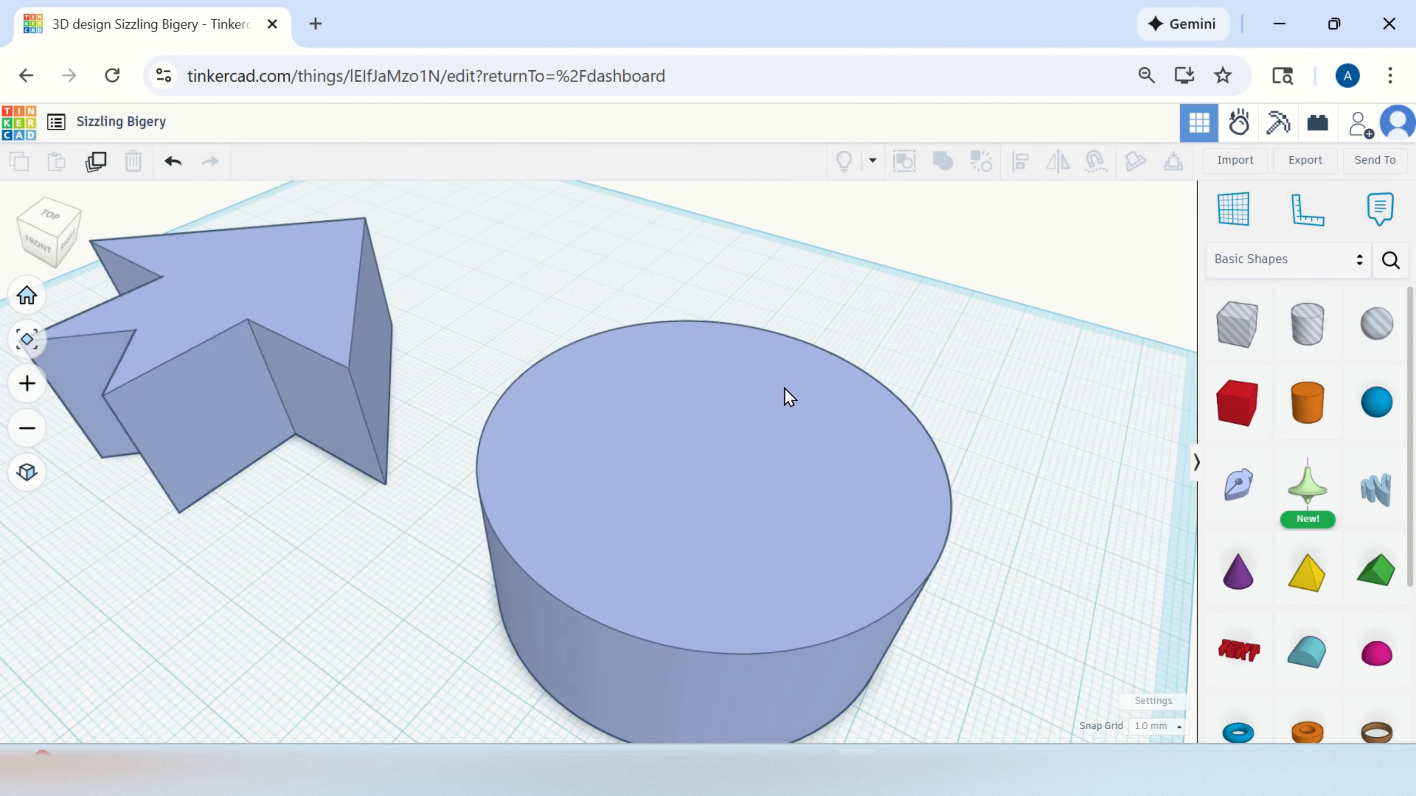
{"action": "scroll", "coordinate": [937, 413], "scroll_direction": "down", "scroll_amount": 5}
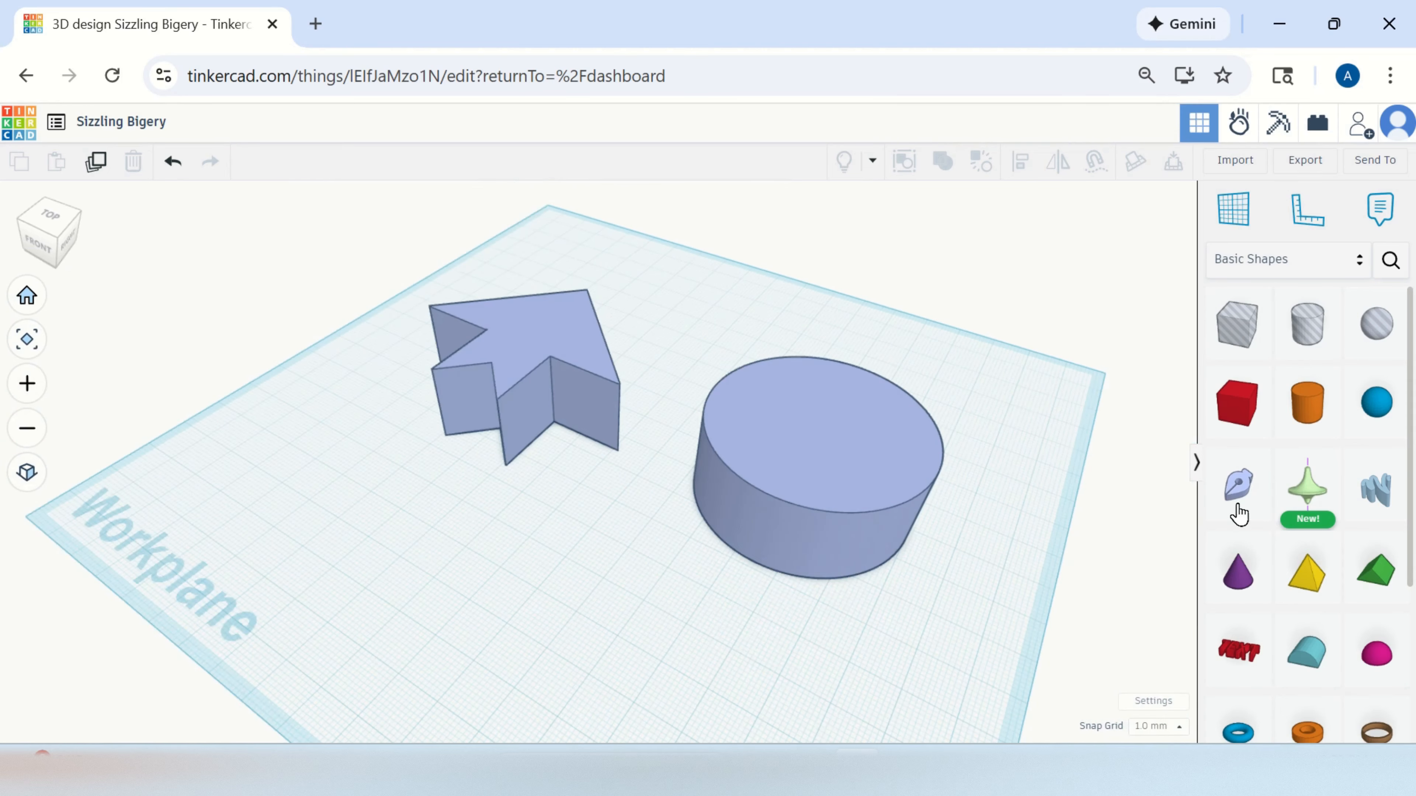
{"action": "mouse_move", "coordinate": [1239, 513]}
{"action": "left_mouse_down"}
{"action": "mouse_move", "coordinate": [816, 459]}
{"action": "mouse_move", "coordinate": [825, 445]}
{"action": "left_mouse_up"}
{"action": "scroll", "coordinate": [824, 445], "scroll_direction": "up", "scroll_amount": 4}
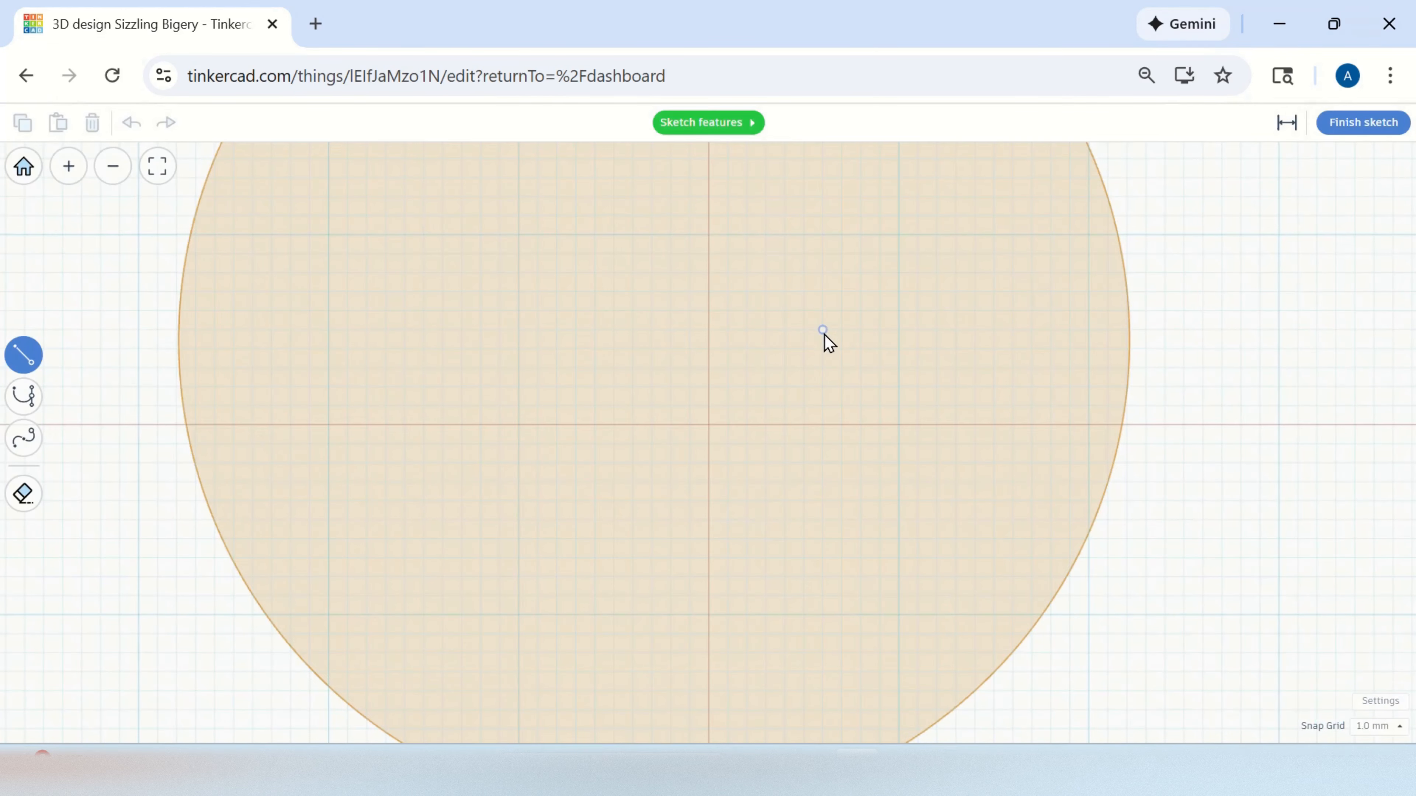
{"action": "scroll", "coordinate": [833, 334], "scroll_direction": "down", "scroll_amount": 2}
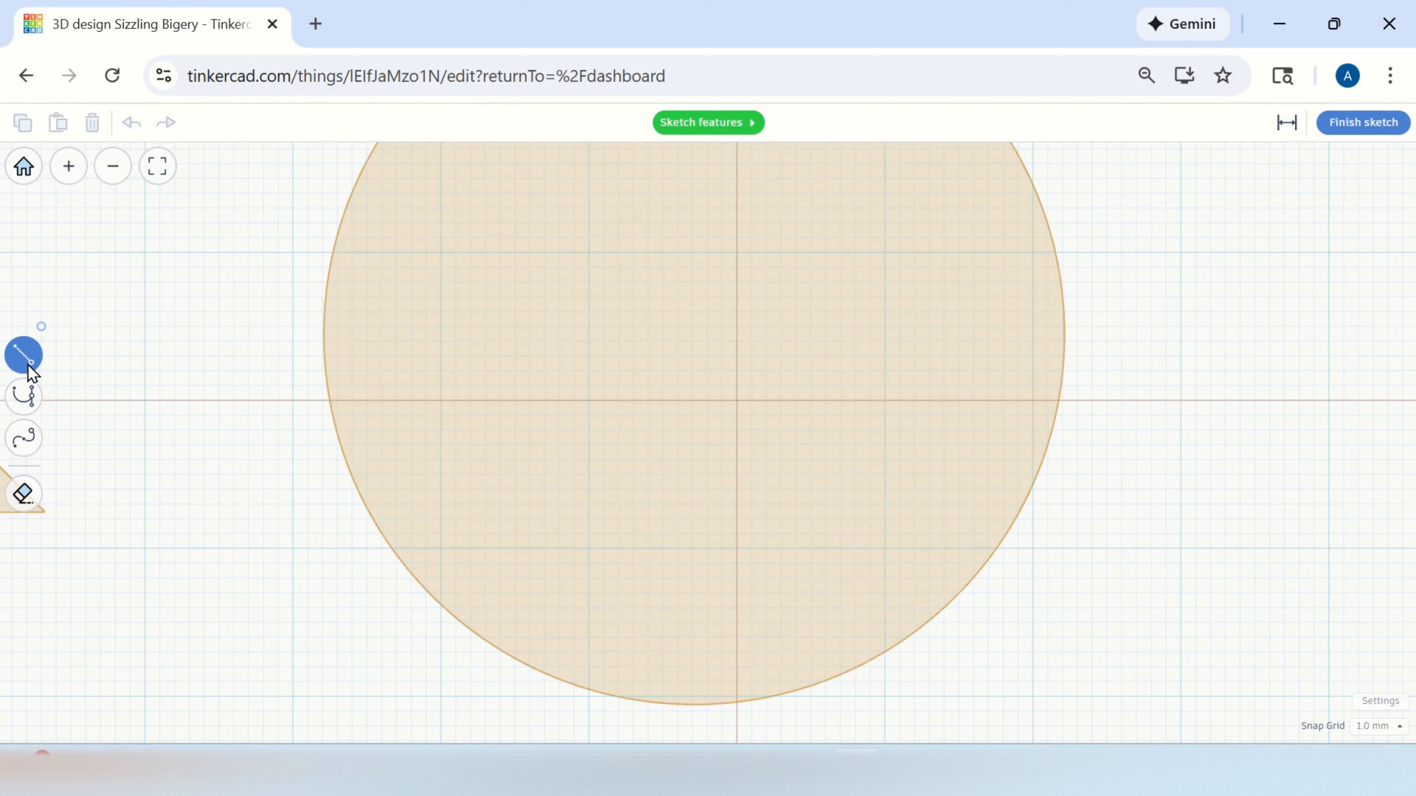
Draw a closed five-point straight-line outline near the middle of the circle and finish the sketch.
{"action": "left_click", "coordinate": [677, 252]}
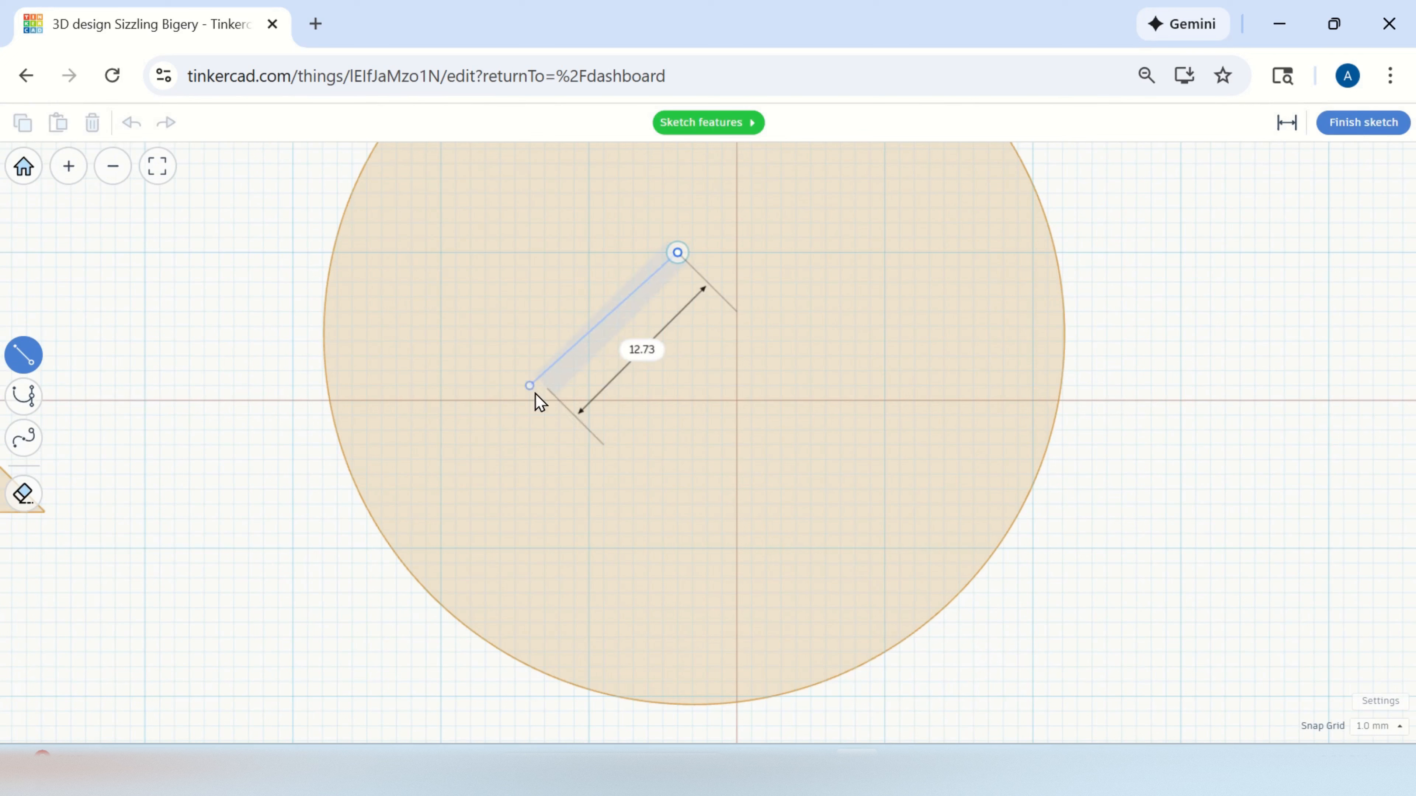
{"action": "left_click", "coordinate": [530, 400]}
{"action": "left_click", "coordinate": [693, 489]}
{"action": "left_click", "coordinate": [811, 386]}
{"action": "left_click", "coordinate": [706, 297]}
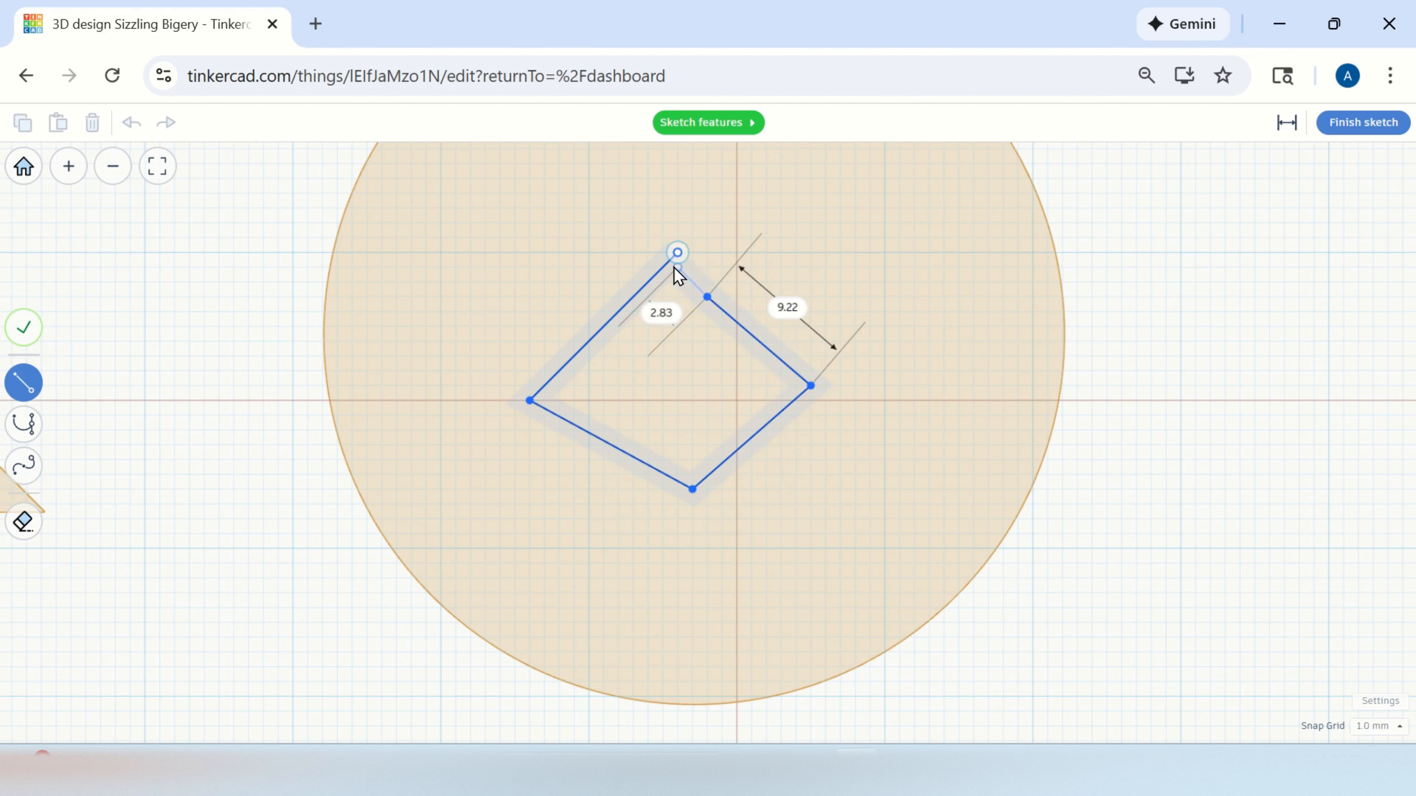
{"action": "left_click", "coordinate": [677, 253]}
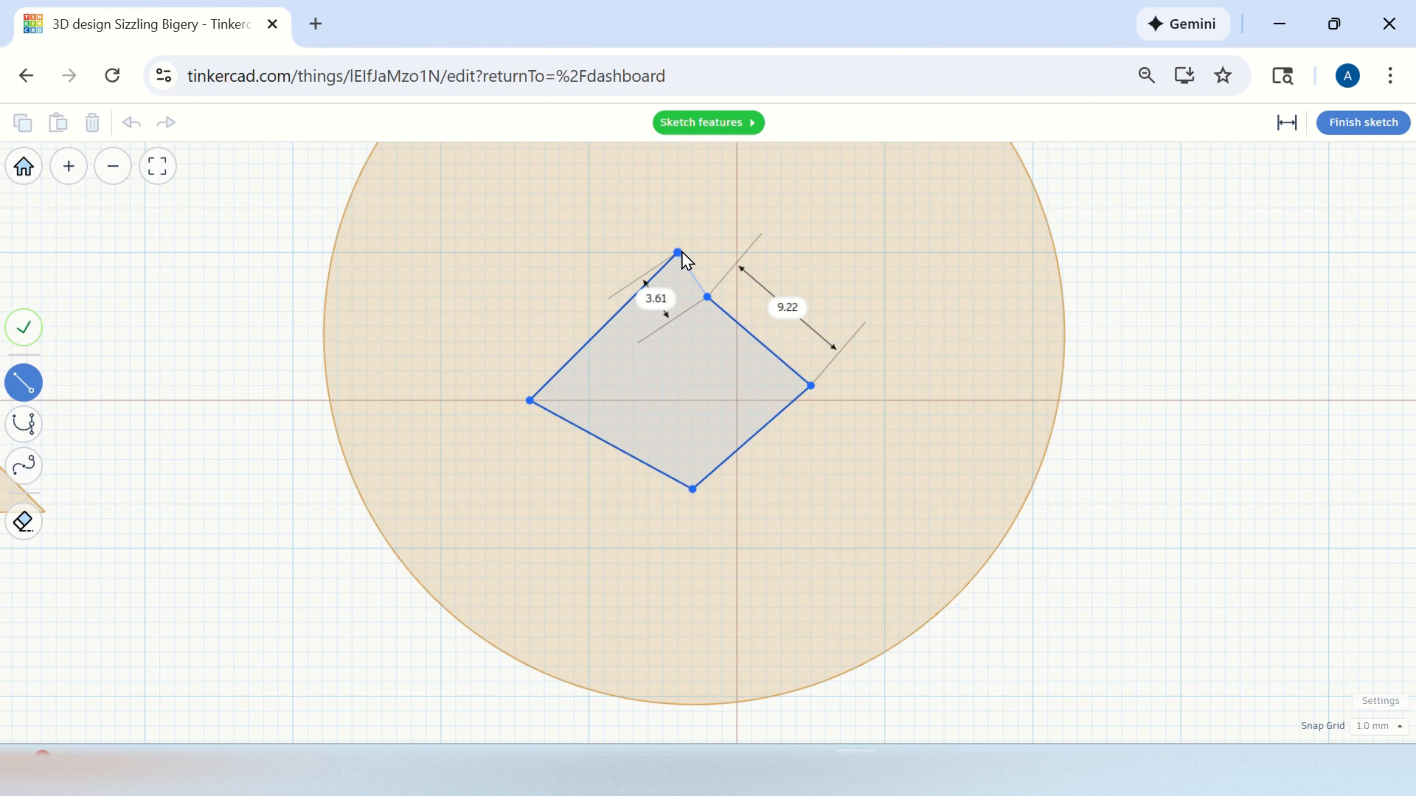
{"action": "left_click", "coordinate": [1346, 124]}
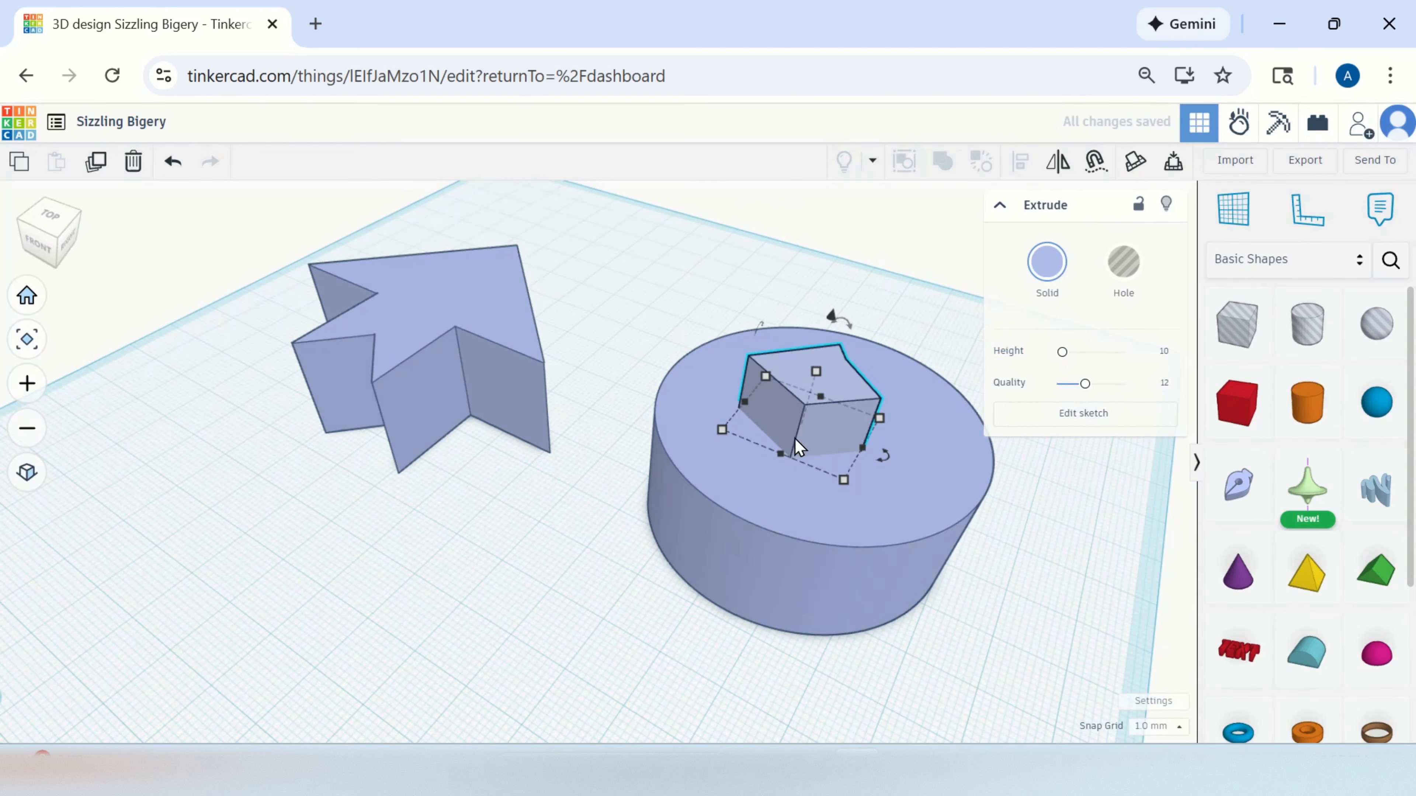
Pull the new extrusion 15 mm down into the disc and change it to a hole.
{"action": "left_click_drag", "start_coordinate": [816, 371], "coordinate": [804, 497]}
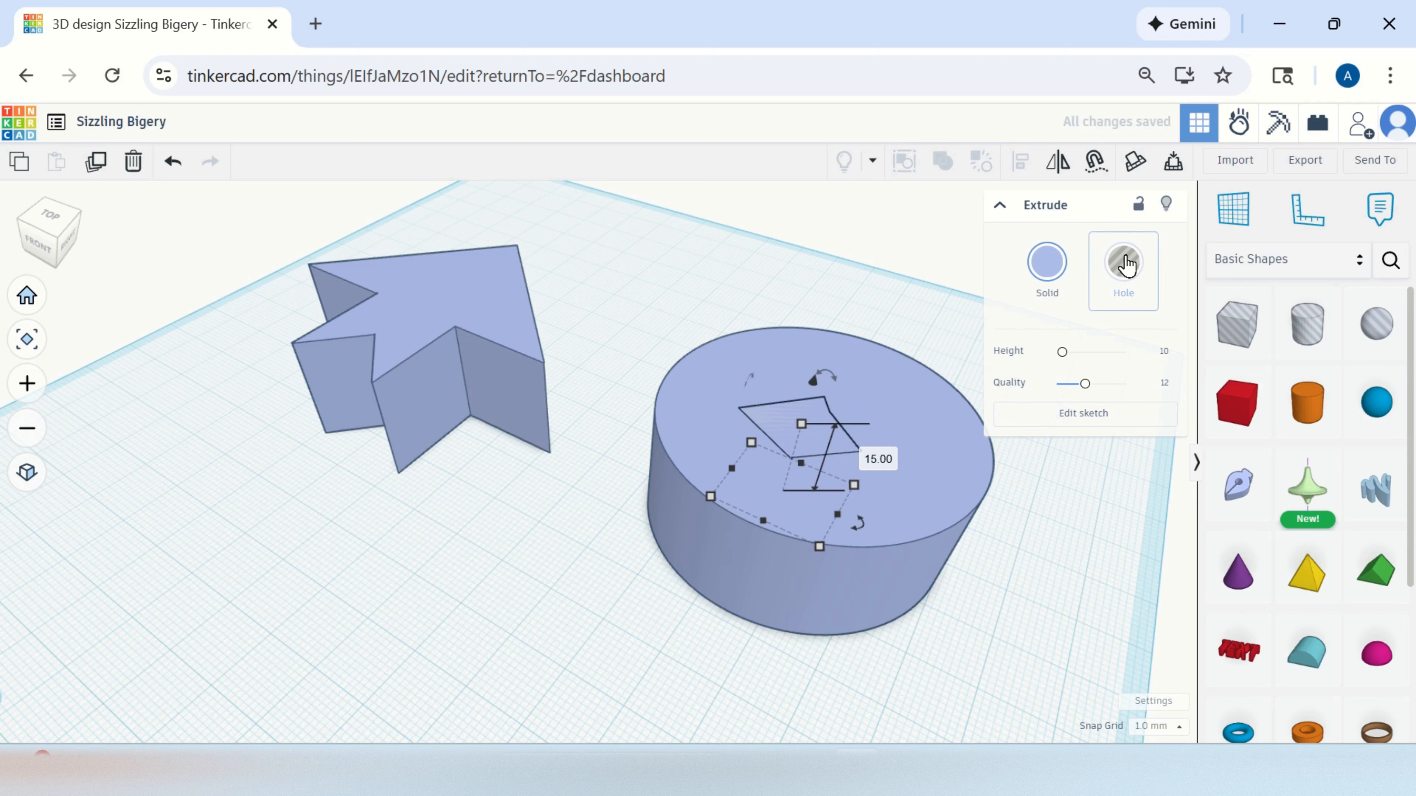
{"action": "left_click", "coordinate": [1122, 286]}
{"action": "scroll", "coordinate": [1076, 528], "scroll_direction": "down", "scroll_amount": 3}
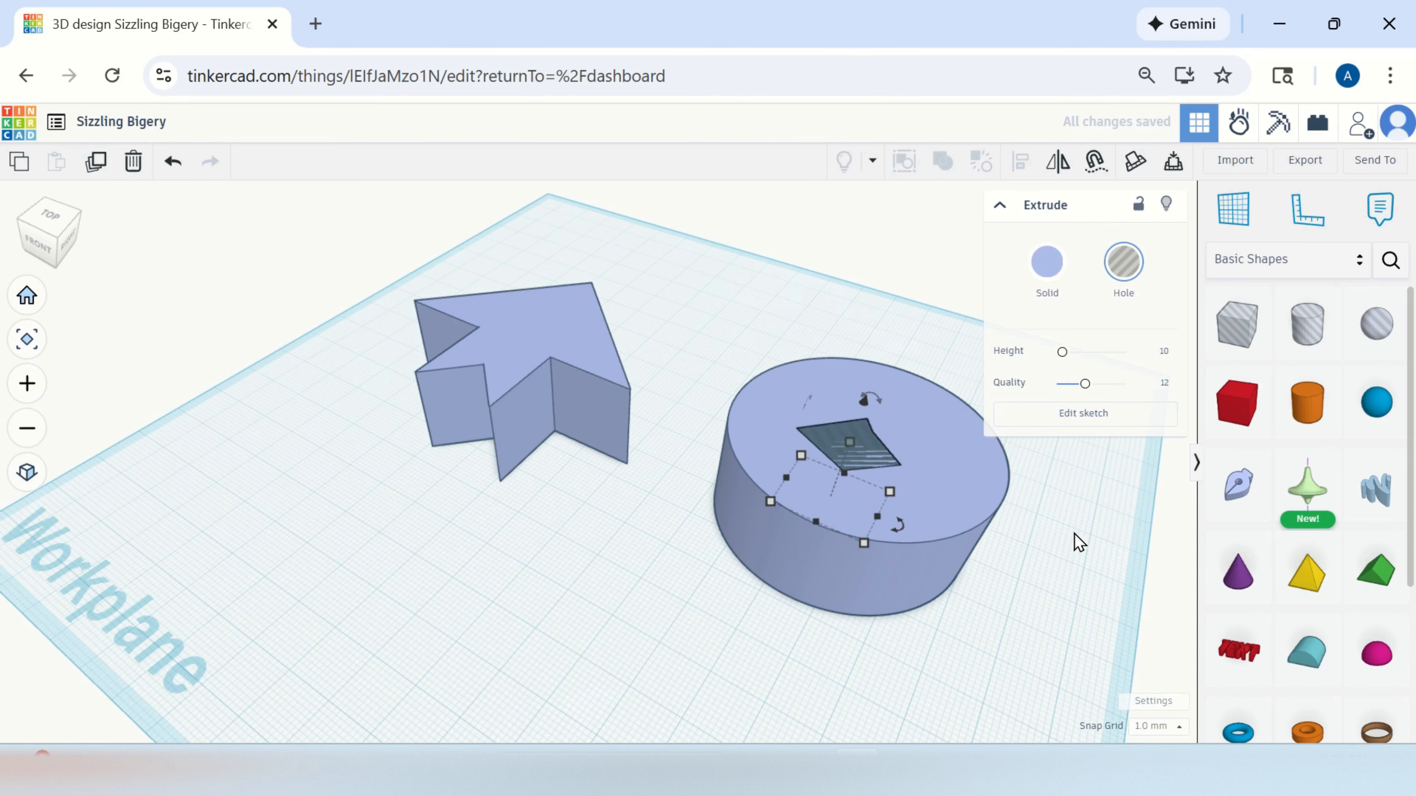
Select the arrow, the disc and the hole together and combine them with a Union group.
{"action": "middle_click_drag", "start_coordinate": [1075, 530], "coordinate": [781, 514]}
{"action": "left_click", "coordinate": [502, 324]}
{"action": "left_click_drag", "start_coordinate": [391, 316], "coordinate": [704, 597]}
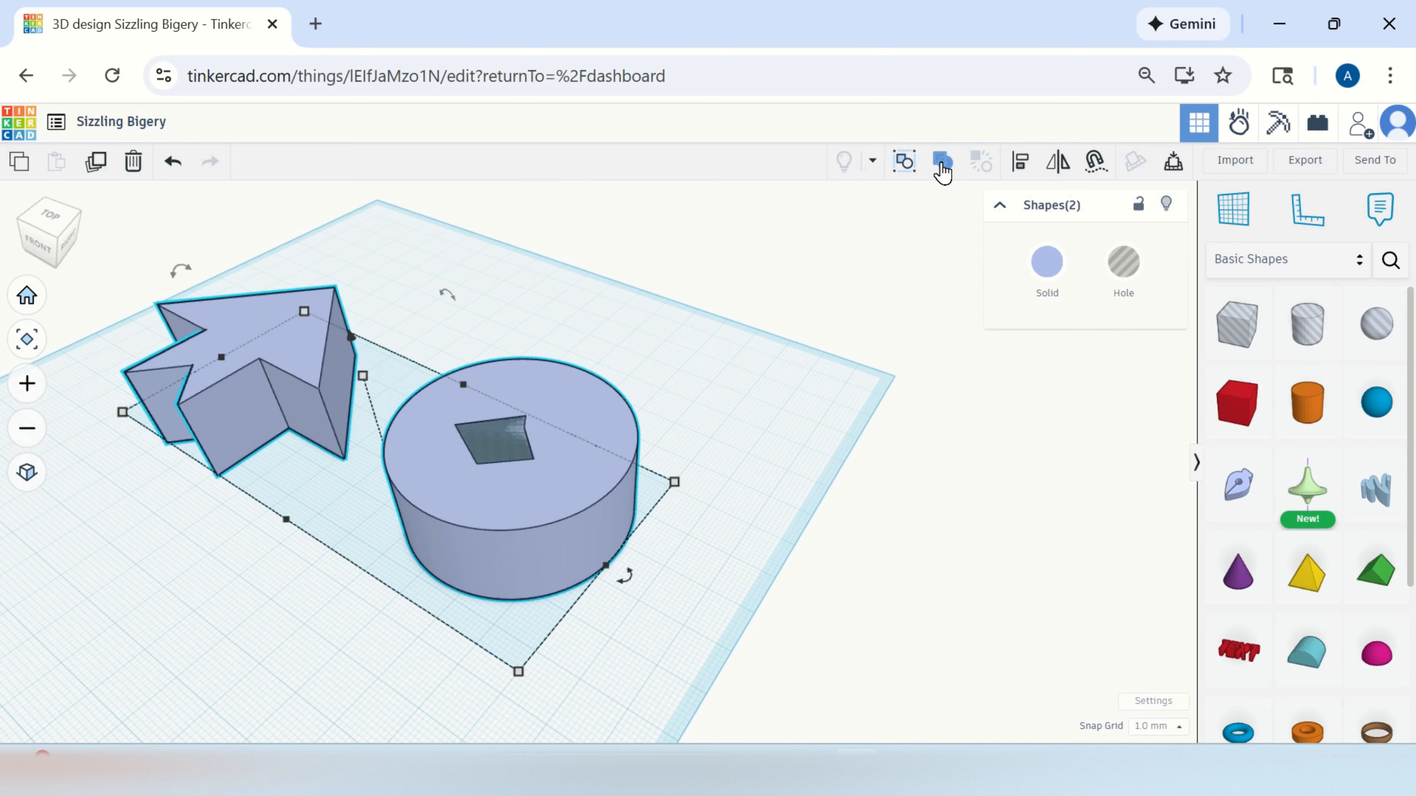
{"action": "left_click", "coordinate": [941, 168]}
Examine the pocket cut into the disc and the grouped solids from above and from the front.
{"action": "scroll", "coordinate": [490, 446], "scroll_direction": "up", "scroll_amount": 1}
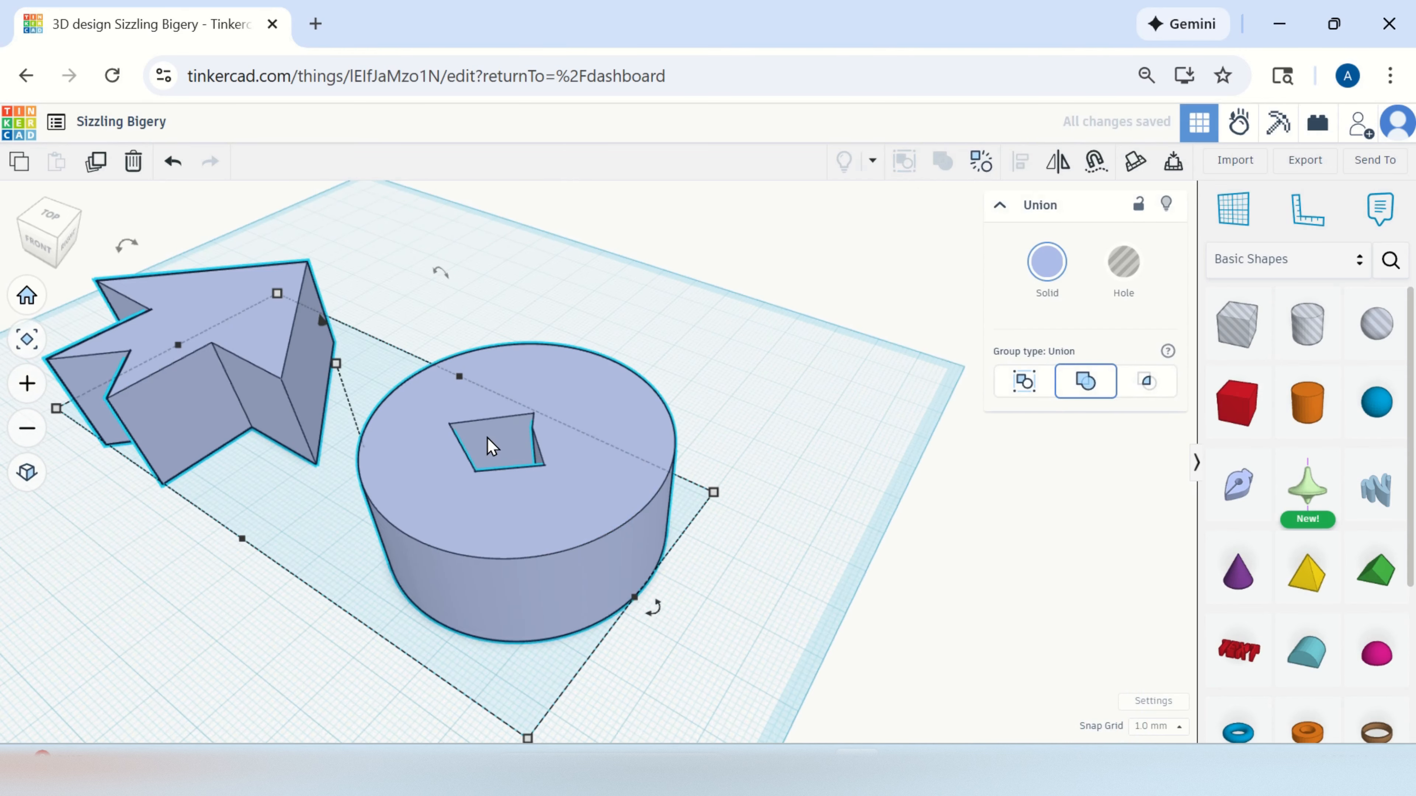
{"action": "scroll", "coordinate": [493, 436], "scroll_direction": "up", "scroll_amount": 1}
{"action": "right_click_drag", "start_coordinate": [508, 431], "coordinate": [427, 572]}
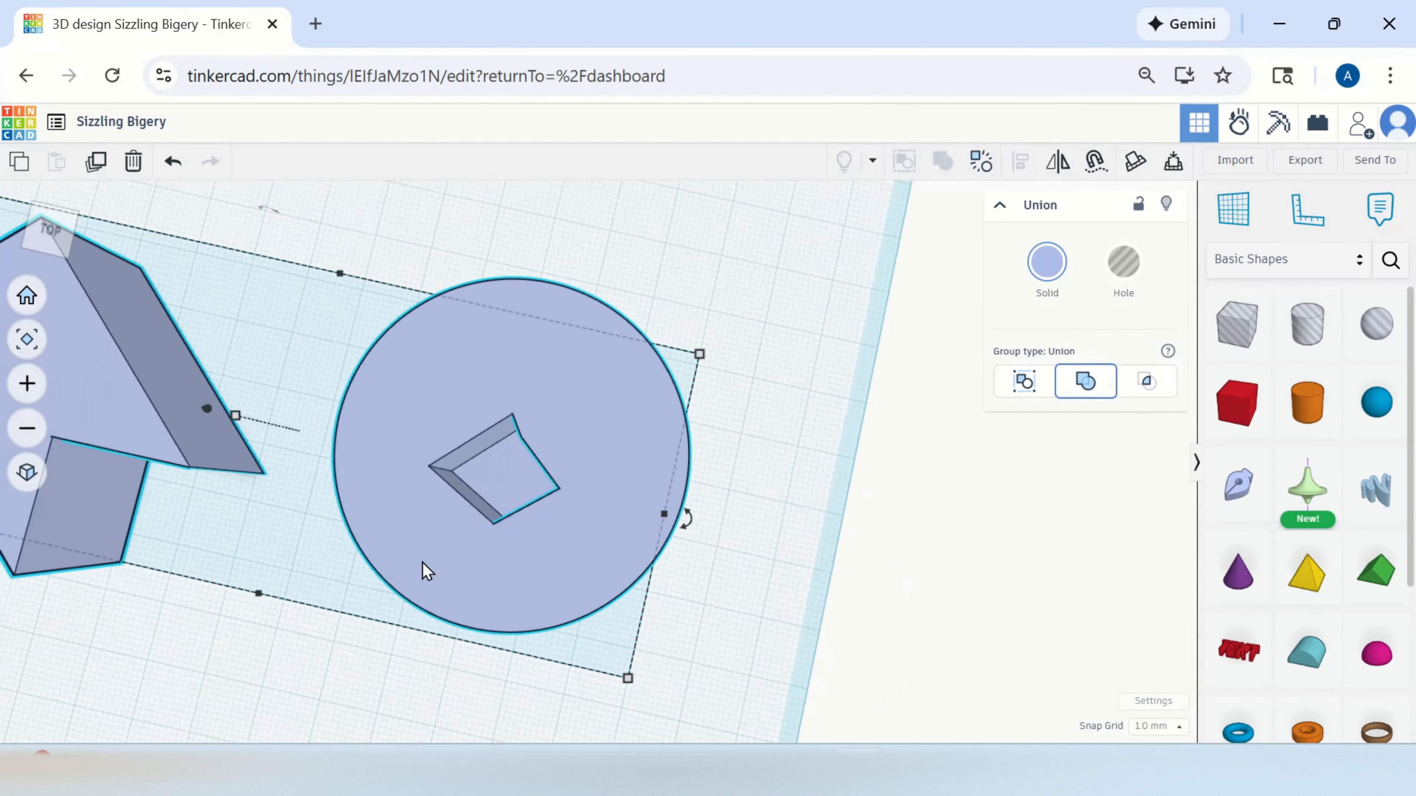
{"action": "scroll", "coordinate": [308, 537], "scroll_direction": "down", "scroll_amount": 1}
{"action": "middle_click_drag", "start_coordinate": [308, 536], "coordinate": [689, 585]}
{"action": "scroll", "coordinate": [689, 585], "scroll_direction": "down", "scroll_amount": 2}
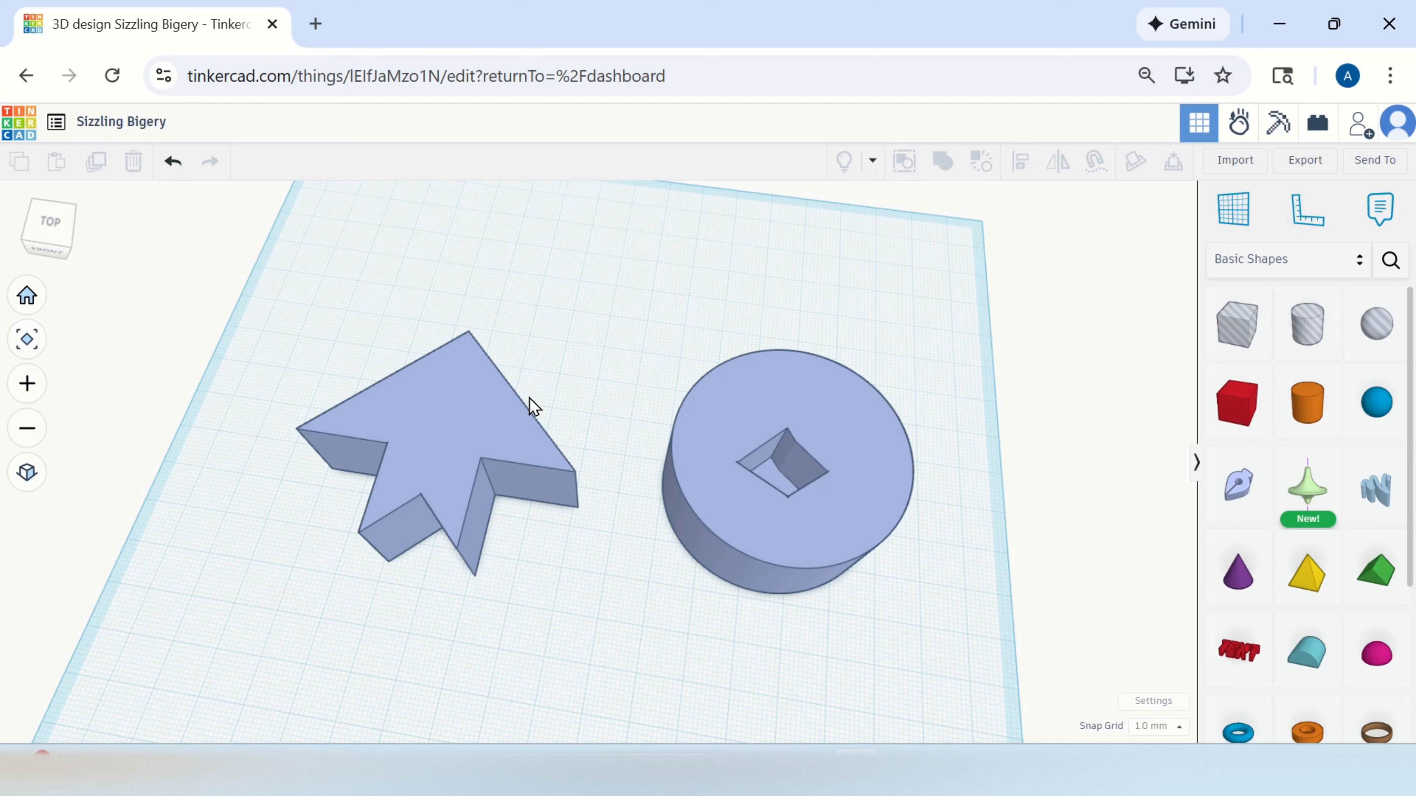
{"action": "left_click", "coordinate": [540, 462]}
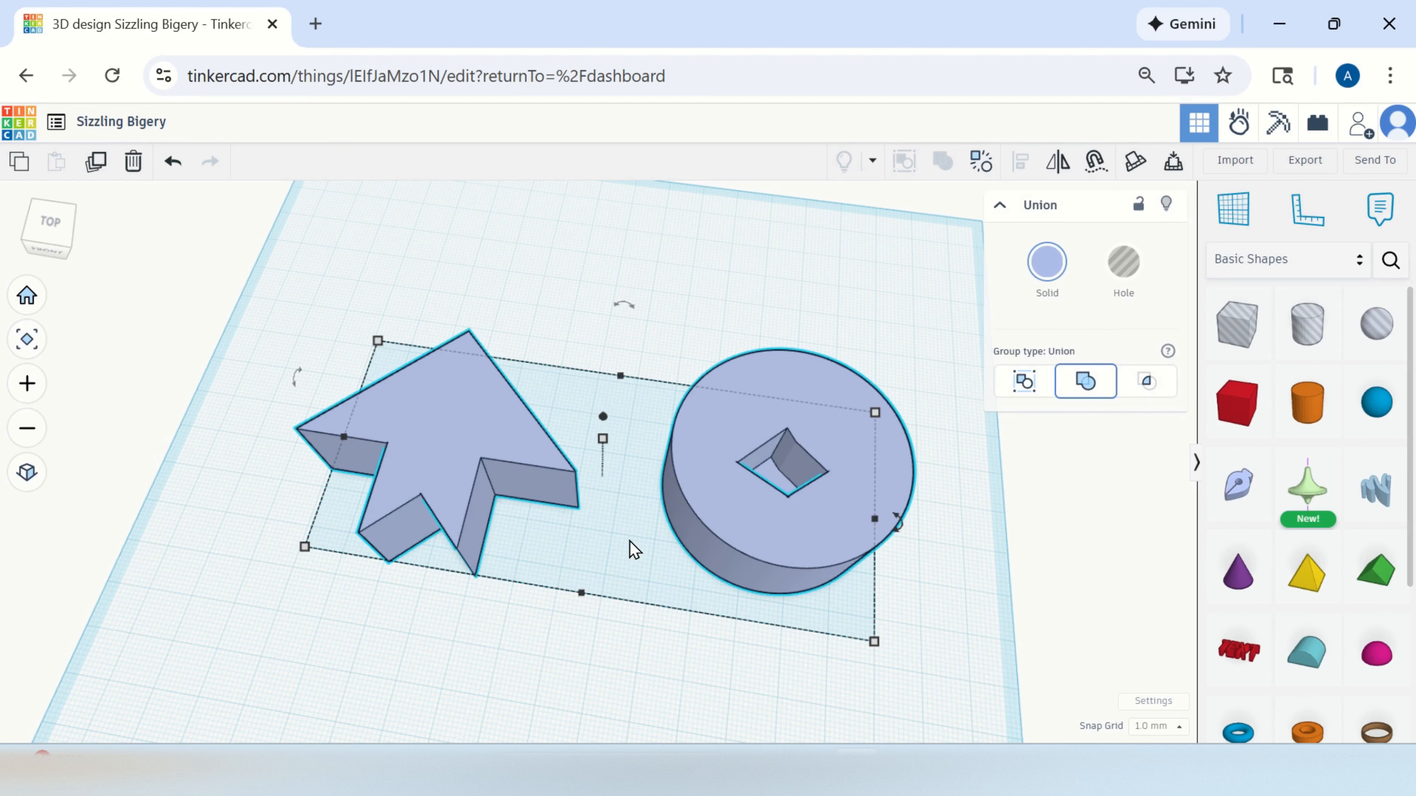
{"action": "right_click_drag", "start_coordinate": [636, 660], "coordinate": [654, 555]}
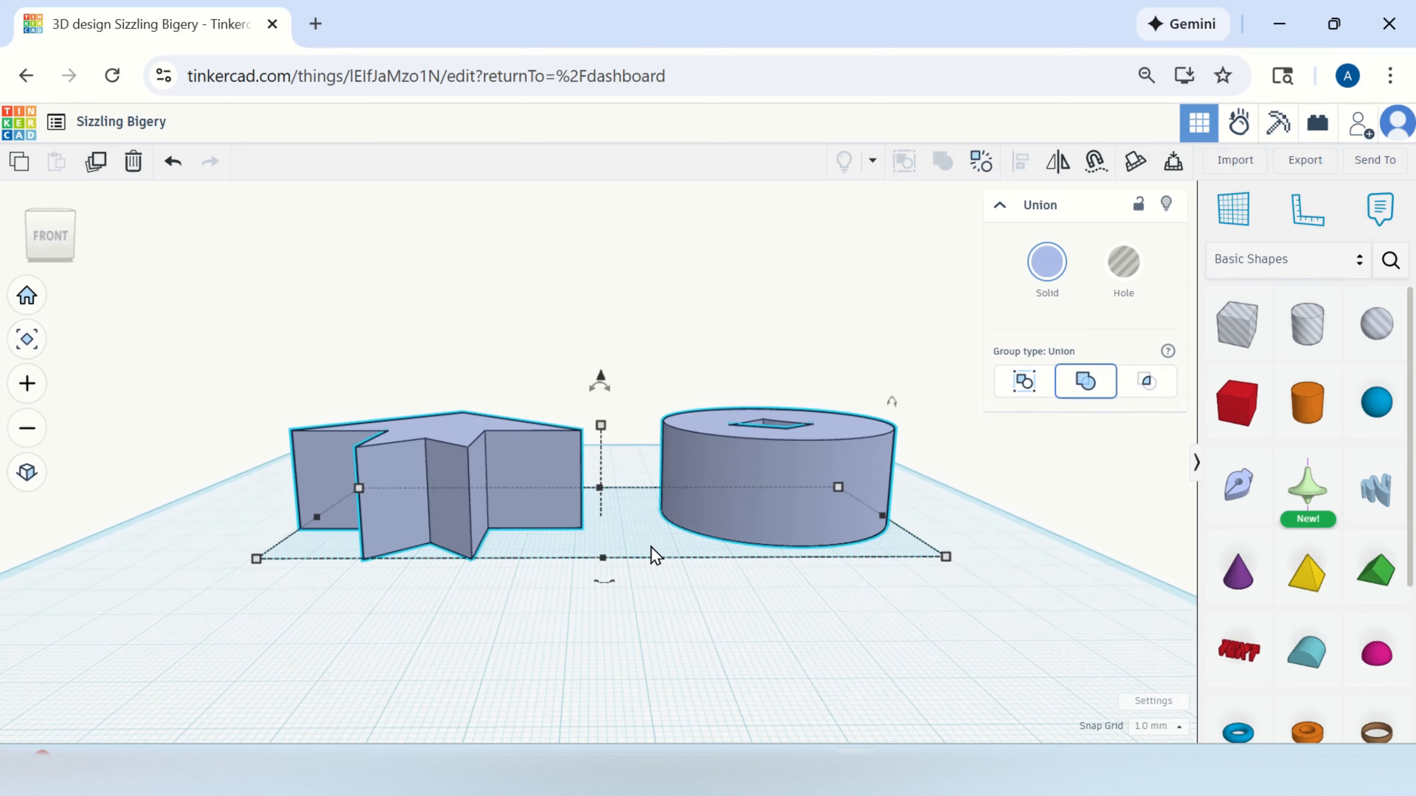
{"action": "right_click_drag", "start_coordinate": [600, 621], "coordinate": [610, 557]}
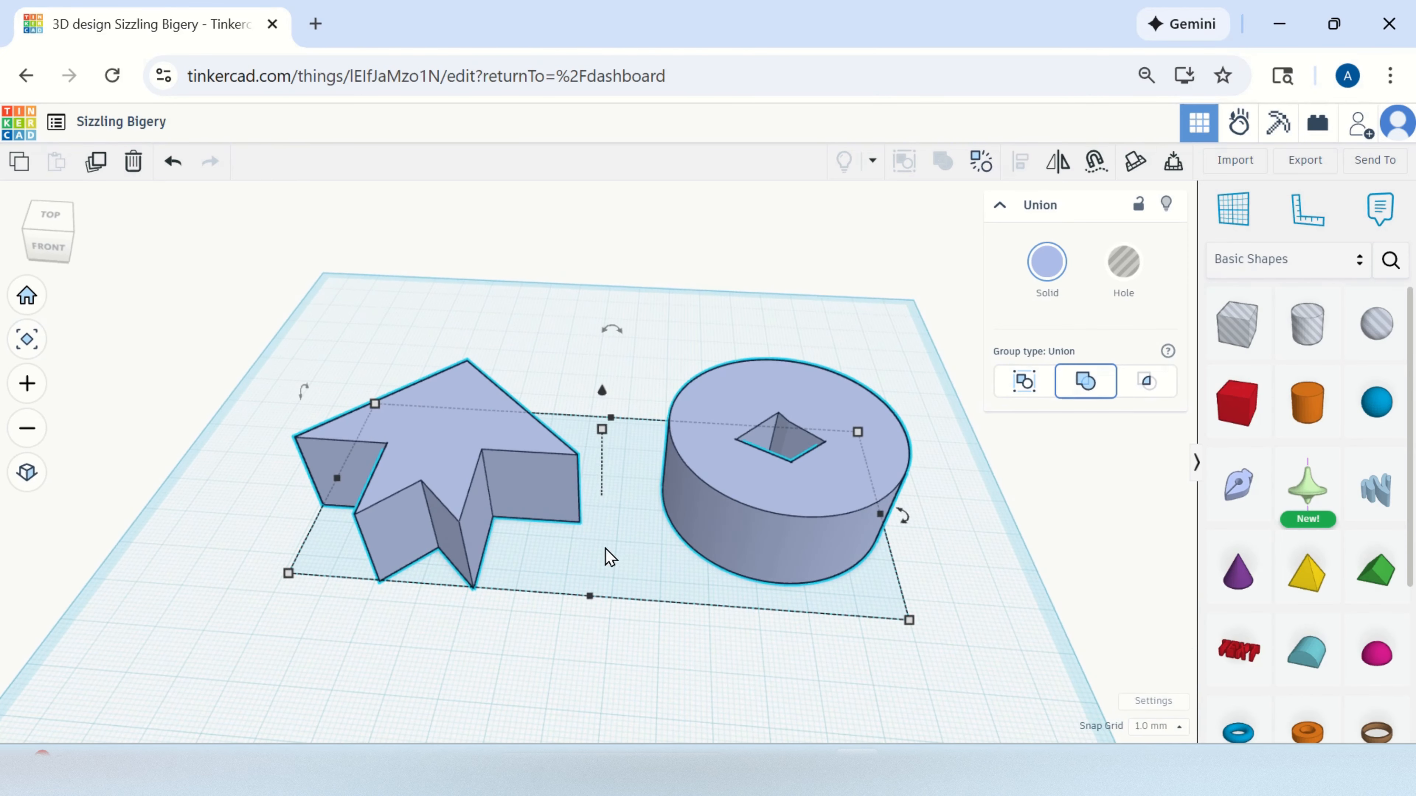
{"action": "left_click", "coordinate": [622, 549]}
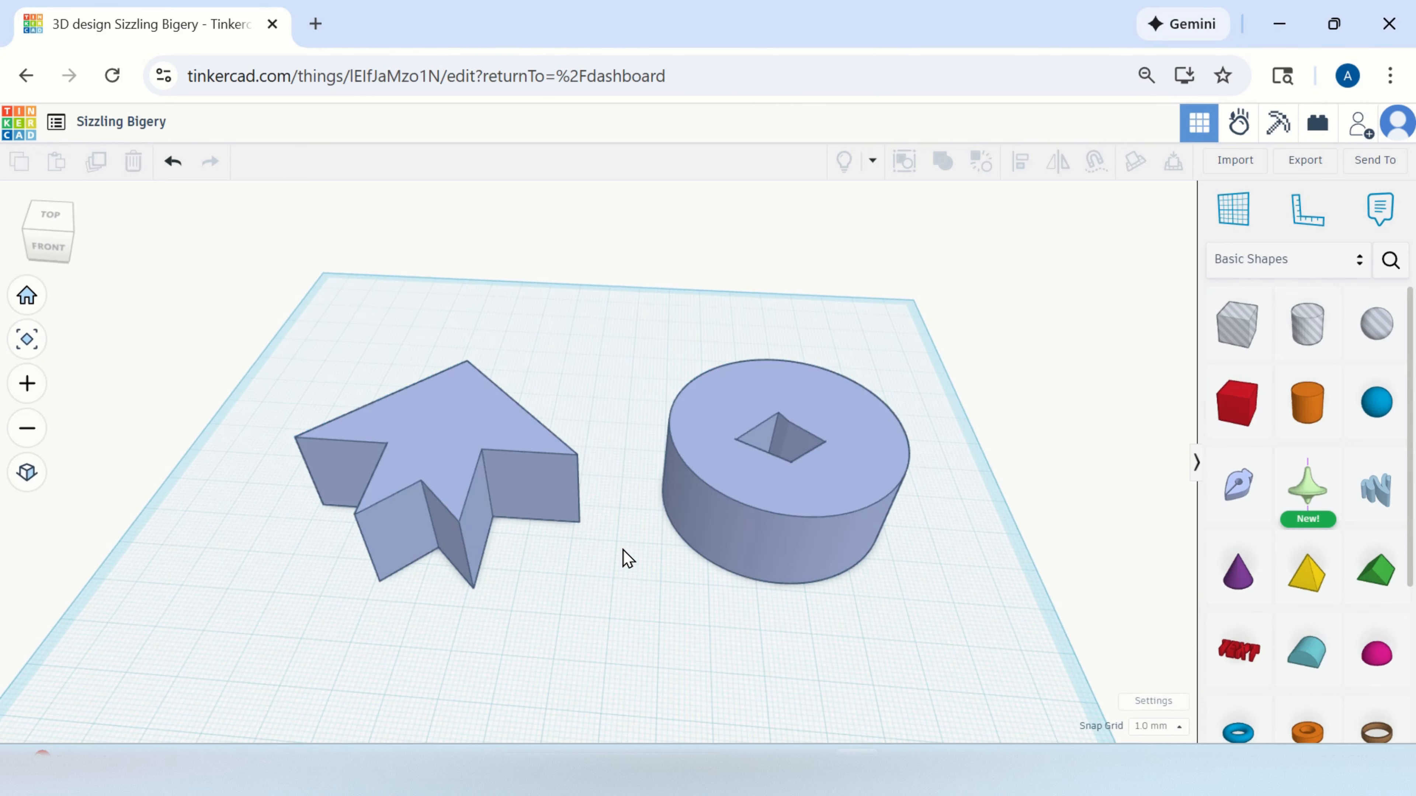
Open the arrow's sketch for editing inside the union group and select the arrow profile.
{"action": "left_click", "coordinate": [572, 516]}
{"action": "left_click", "coordinate": [583, 528]}
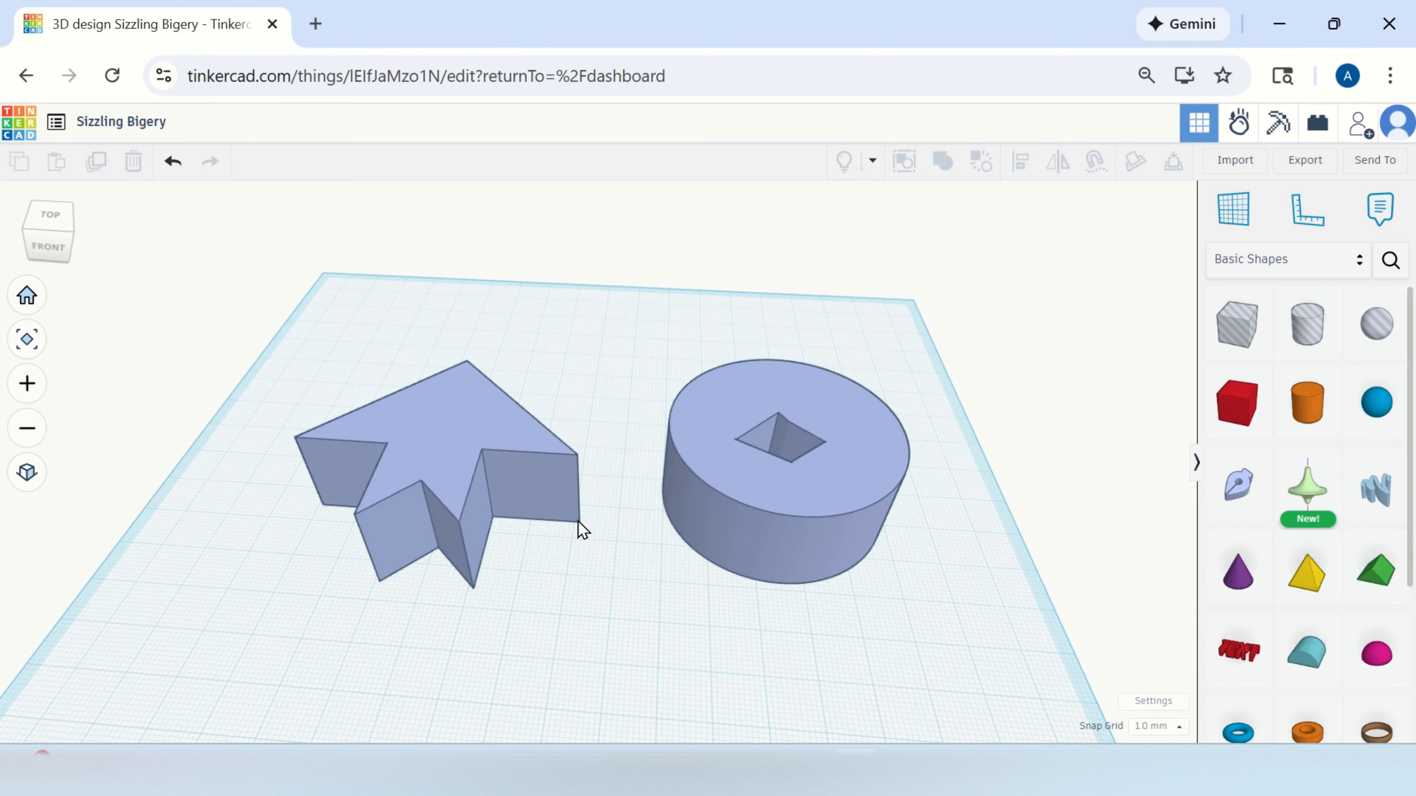
{"action": "left_click", "coordinate": [579, 520]}
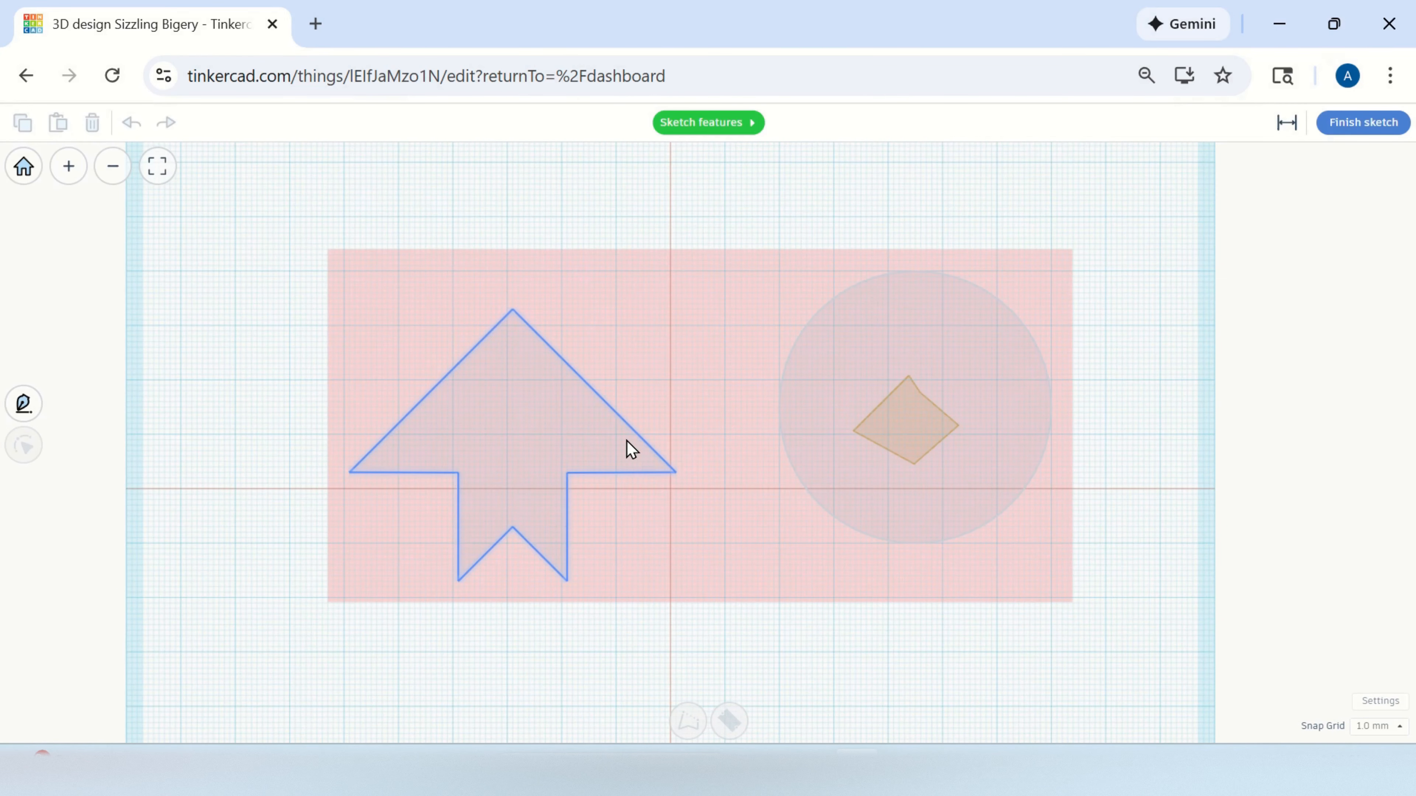
{"action": "left_click", "coordinate": [638, 442]}
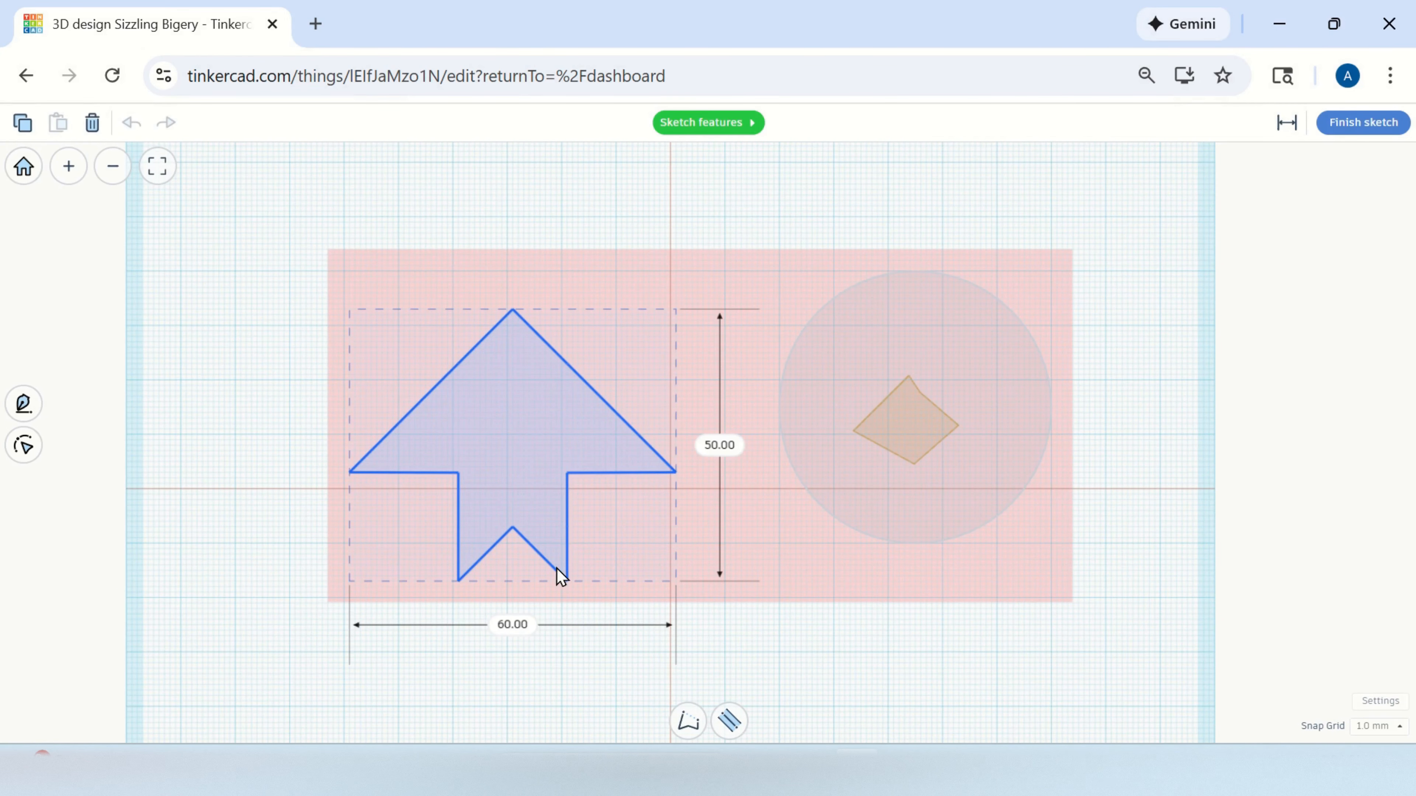
Convert the arrow tail's lower right corner to a curve, move it 10 mm left and 24 mm up, and finish the sketch.
{"action": "double_click", "coordinate": [566, 579]}
{"action": "double_click", "coordinate": [565, 579]}
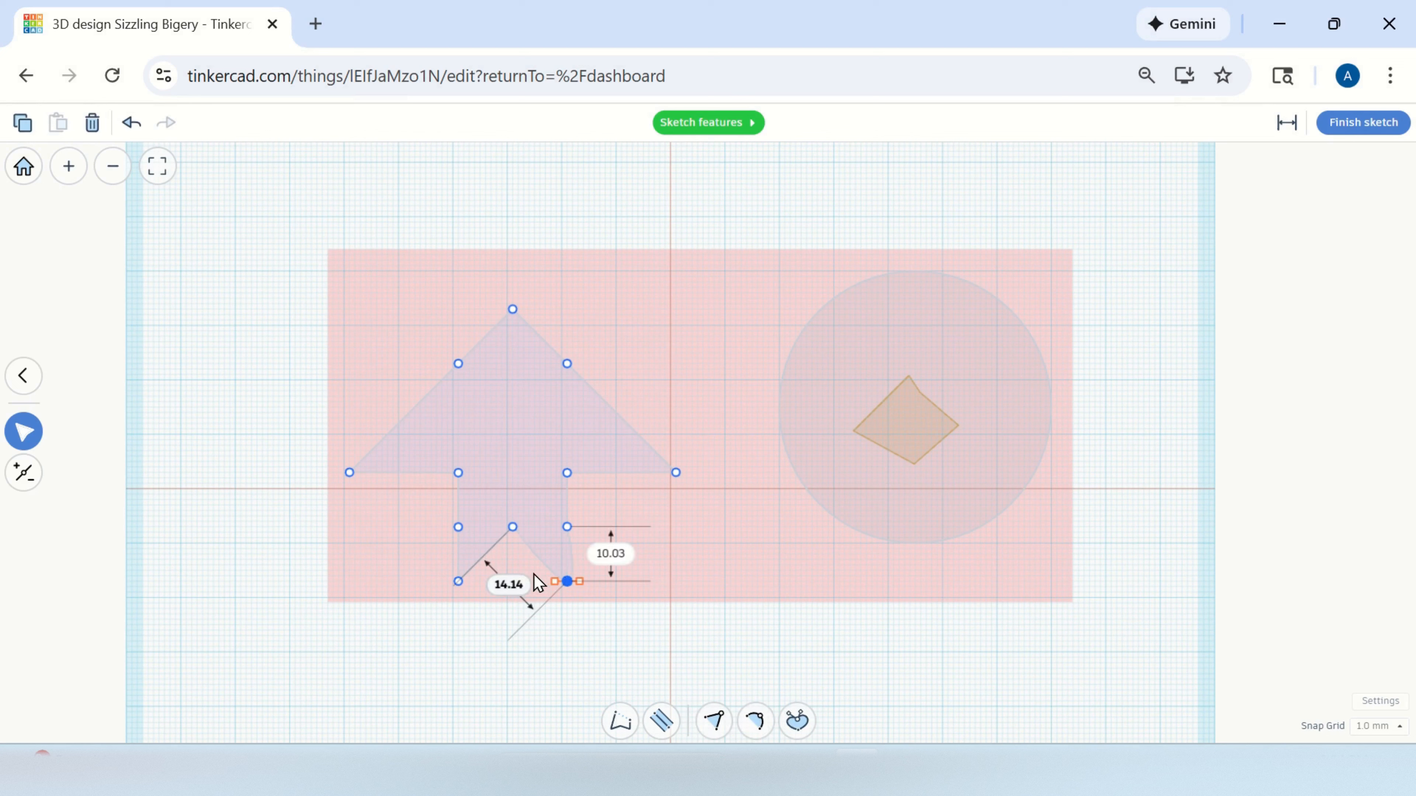
{"action": "left_click_drag", "start_coordinate": [571, 581], "coordinate": [513, 451]}
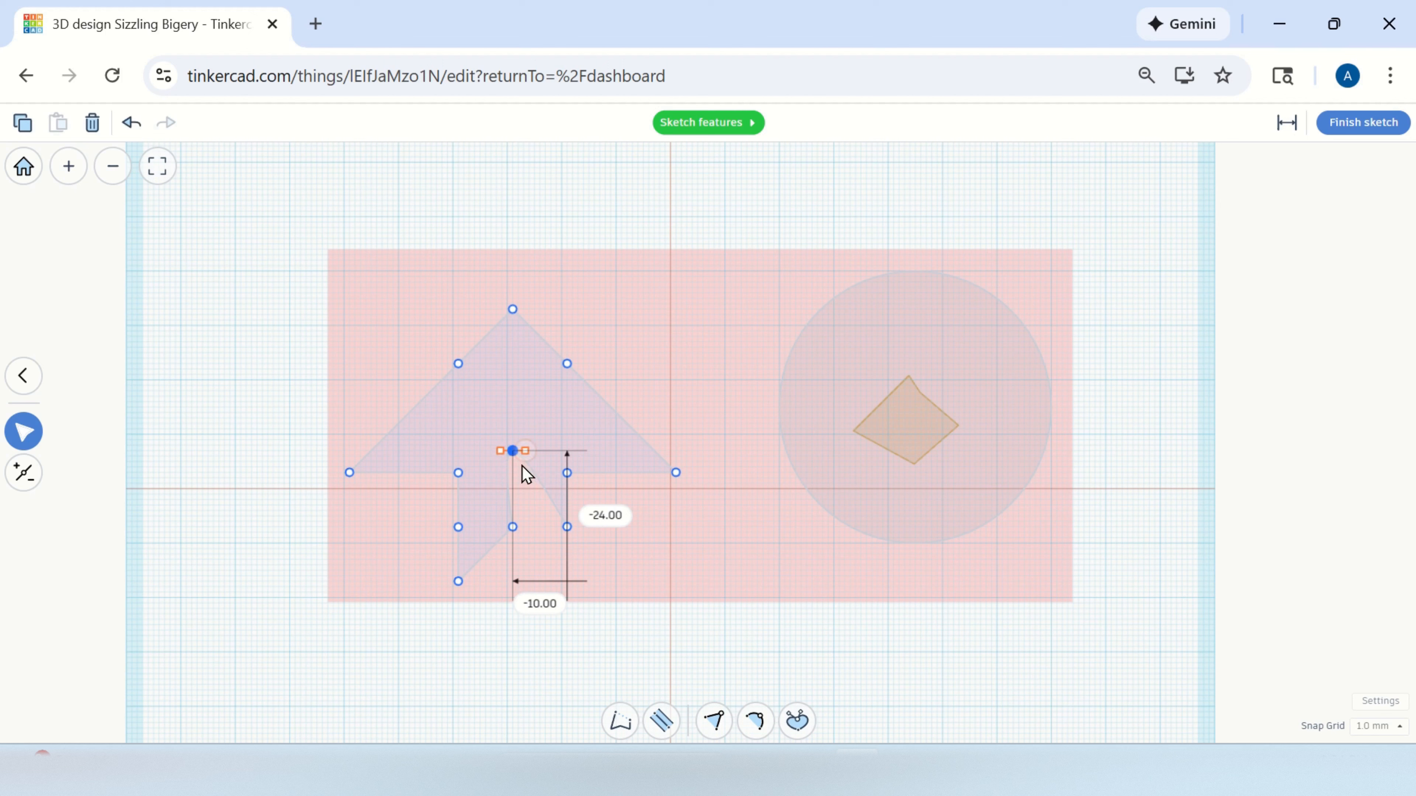
{"action": "left_click", "coordinate": [1360, 122]}
{"action": "scroll", "coordinate": [371, 485], "scroll_direction": "down", "scroll_amount": 3}
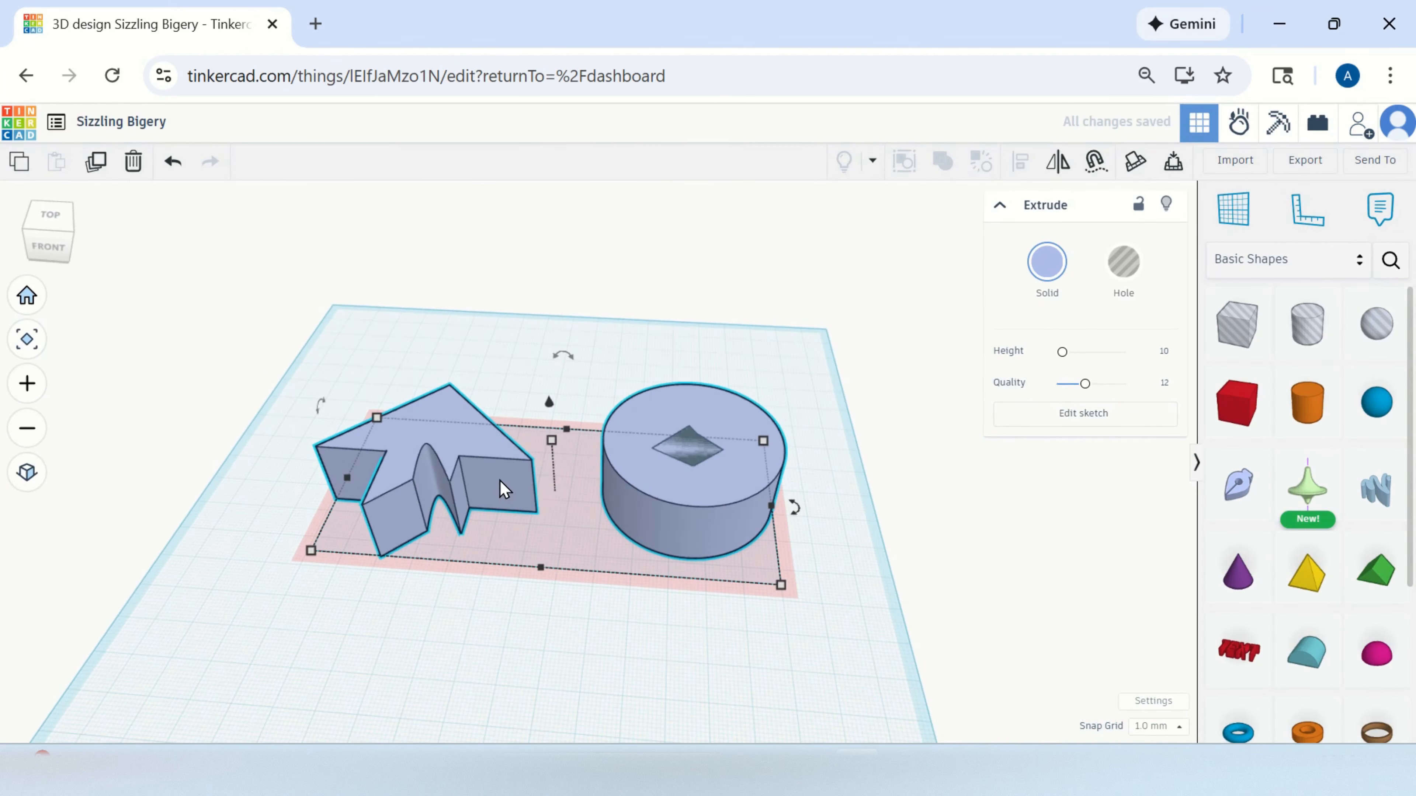
{"action": "scroll", "coordinate": [500, 480], "scroll_direction": "up", "scroll_amount": 4}
{"action": "scroll", "coordinate": [559, 481], "scroll_direction": "down", "scroll_amount": 2}
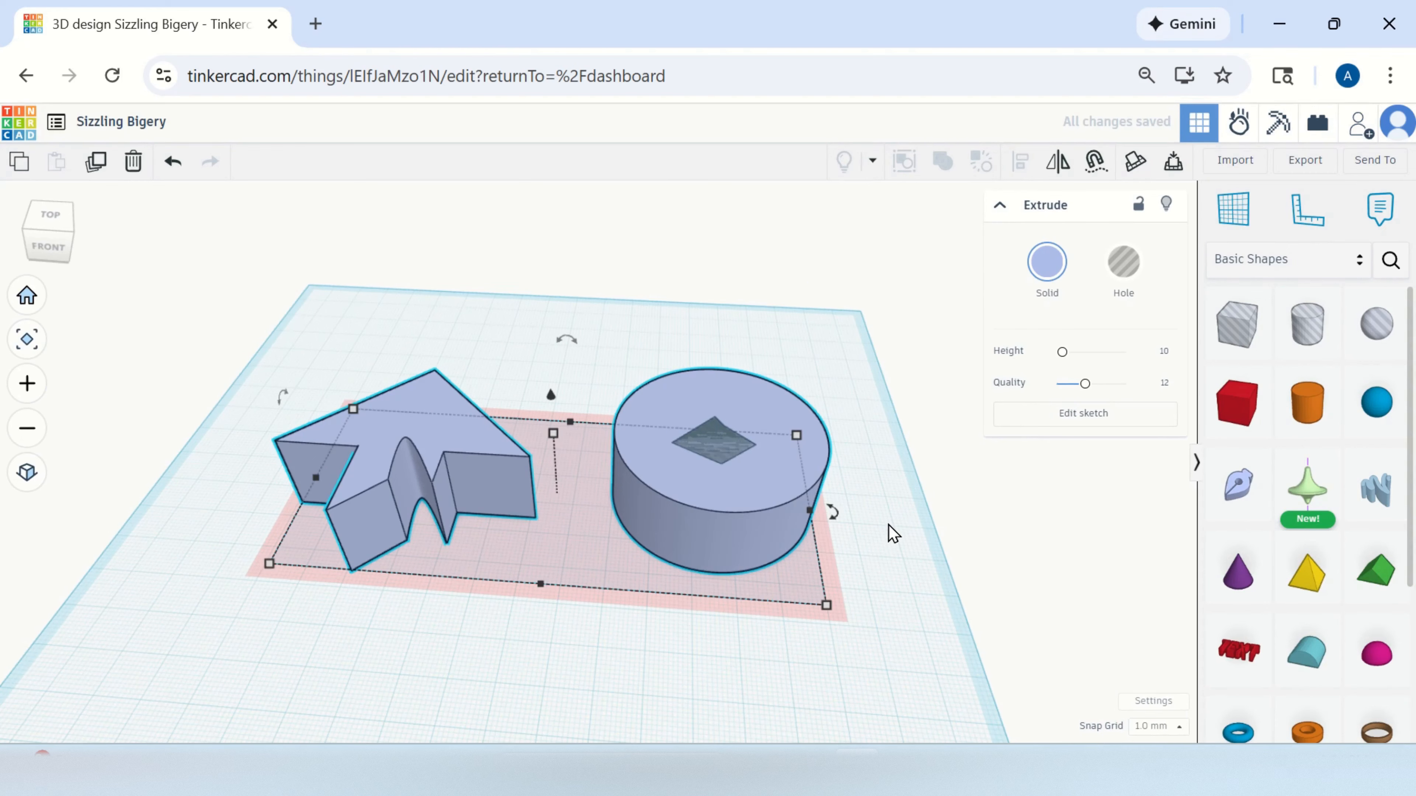
{"action": "left_click", "coordinate": [881, 533]}
Add a Text shape to the workplane behind the arrow and disc, and select it.
{"action": "right_click_drag", "start_coordinate": [869, 491], "coordinate": [626, 471]}
{"action": "scroll", "coordinate": [465, 436], "scroll_direction": "up", "scroll_amount": 5}
{"action": "scroll", "coordinate": [604, 426], "scroll_direction": "down", "scroll_amount": 4}
{"action": "right_click_drag", "start_coordinate": [672, 506], "coordinate": [1003, 355]}
{"action": "left_click_drag", "start_coordinate": [1239, 661], "coordinate": [786, 549]}
{"action": "scroll", "coordinate": [845, 596], "scroll_direction": "up", "scroll_amount": 3}
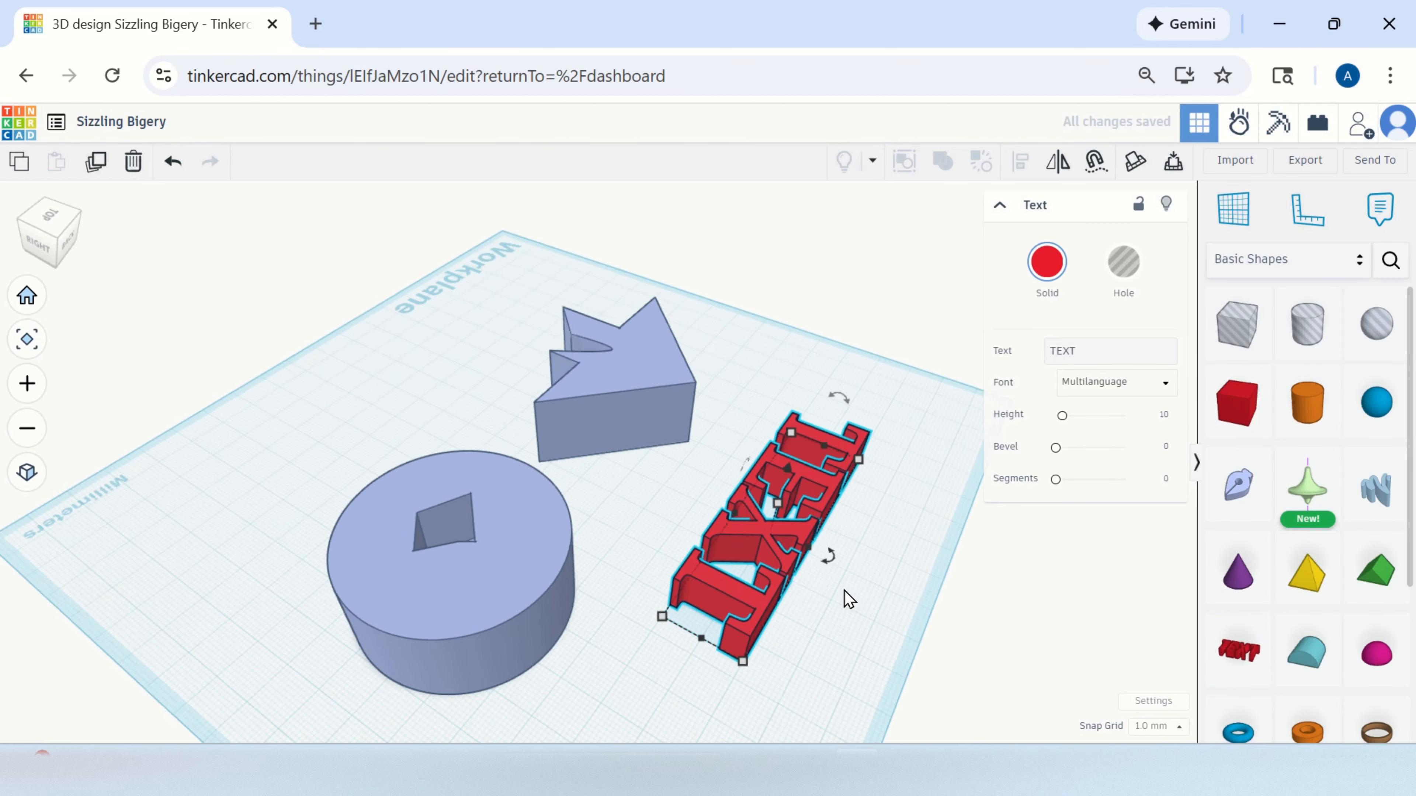
{"action": "right_click_drag", "start_coordinate": [906, 636], "coordinate": [607, 480]}
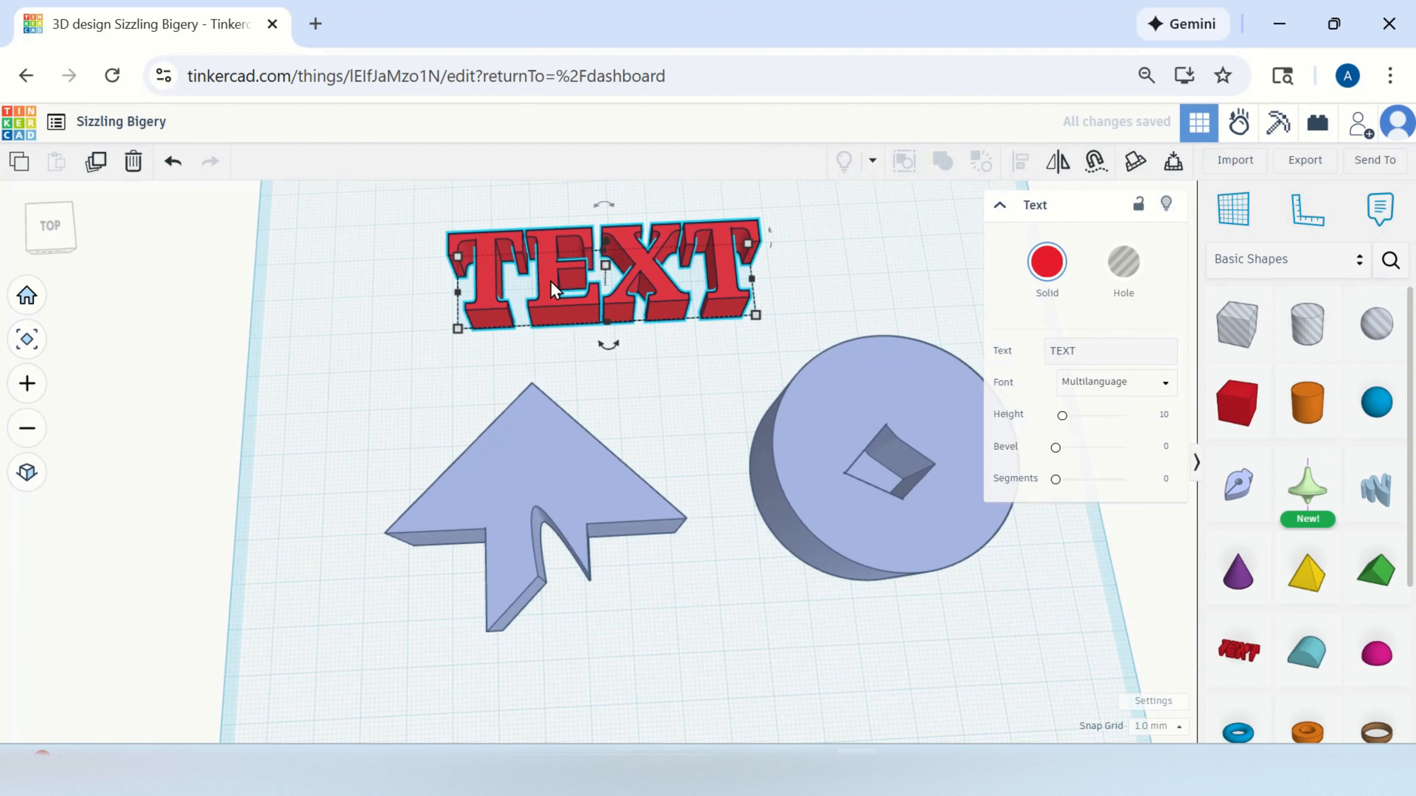
{"action": "left_click", "coordinate": [595, 264]}
{"action": "left_click", "coordinate": [571, 277]}
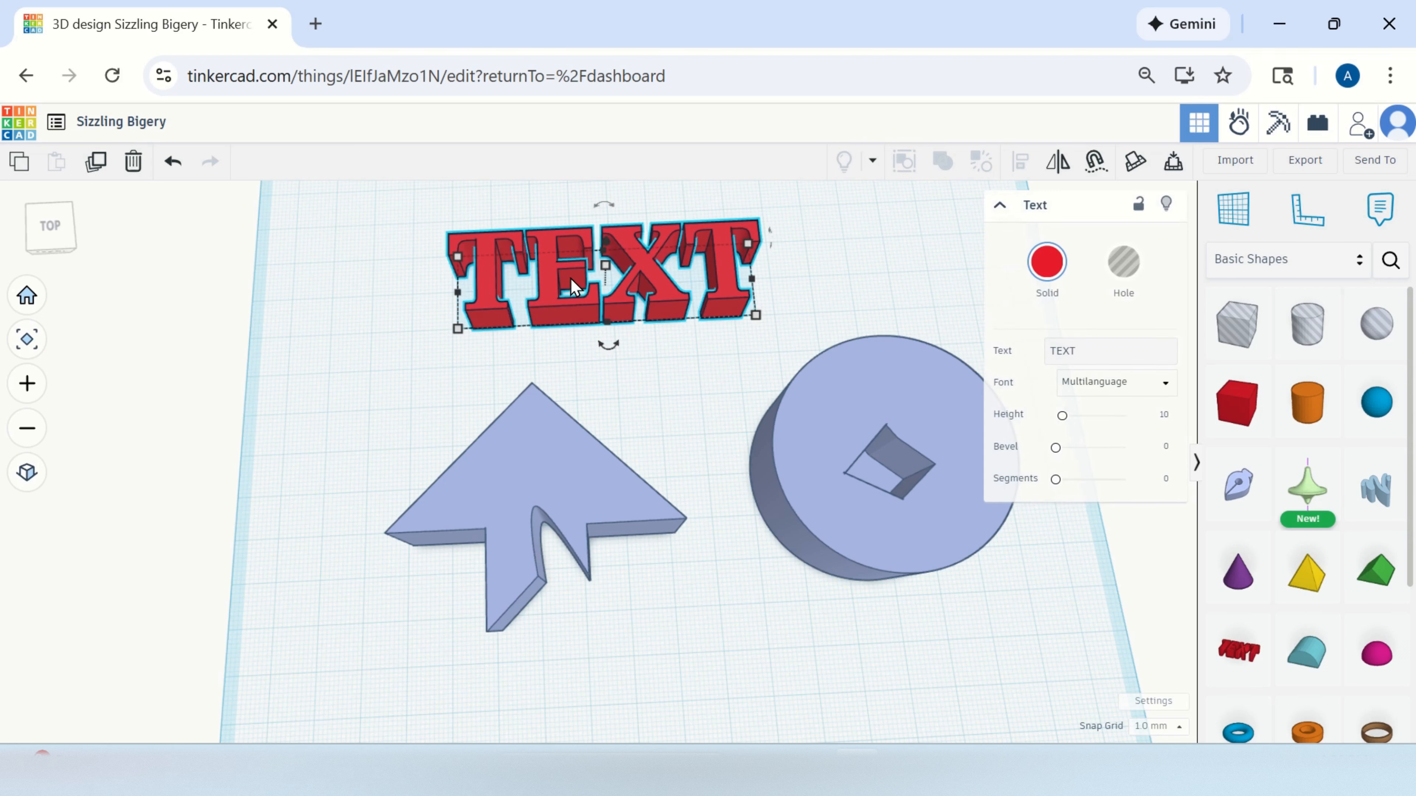
Change the Text shape's wording to "This is my text!" and deselect the shape.
{"action": "left_click", "coordinate": [1111, 356]}
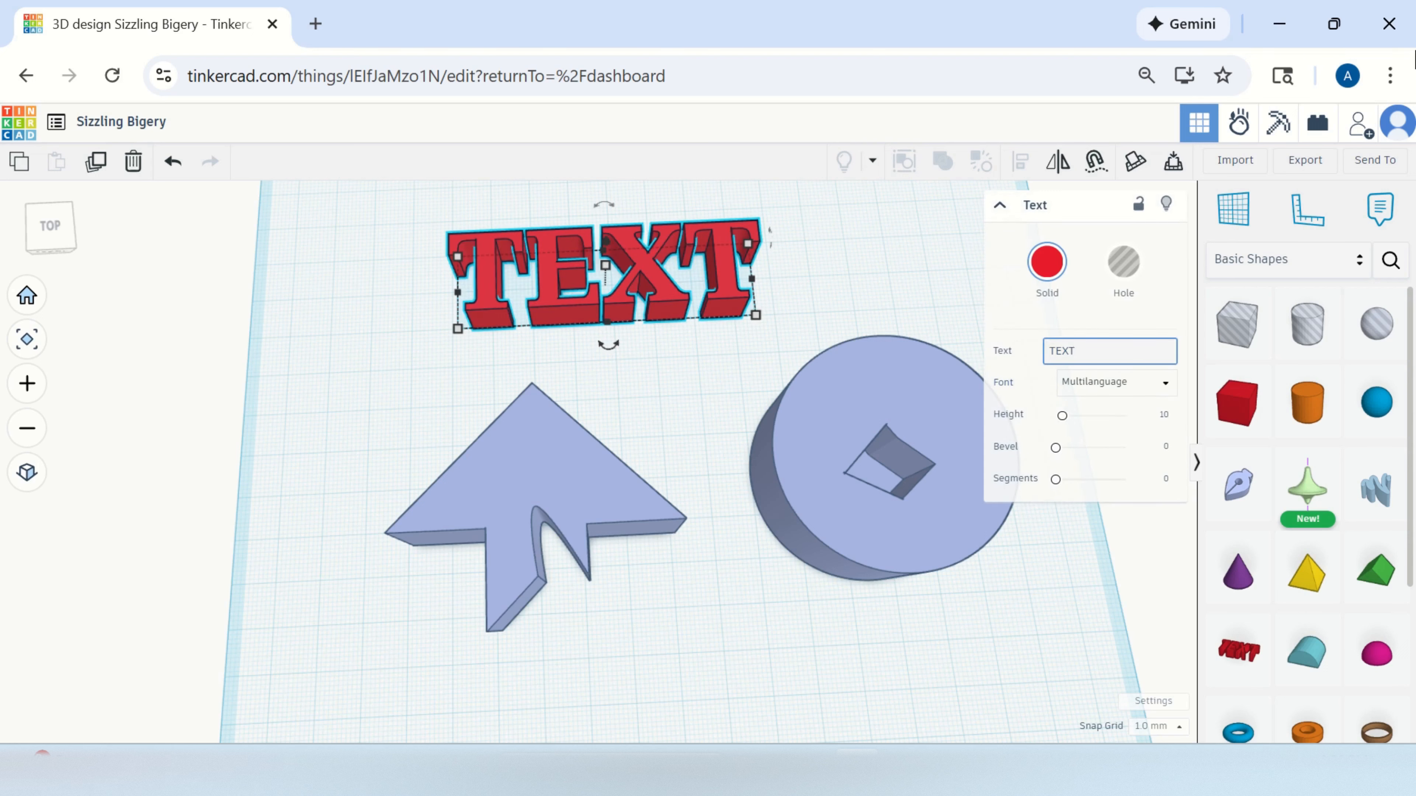
{"action": "key", "text": "BackSpace"}
{"action": "key", "text": "BackSpace"}
{"action": "key", "text": "BackSpace"}
{"action": "key", "text": "BackSpace"}
{"action": "type", "text": "This i a"}
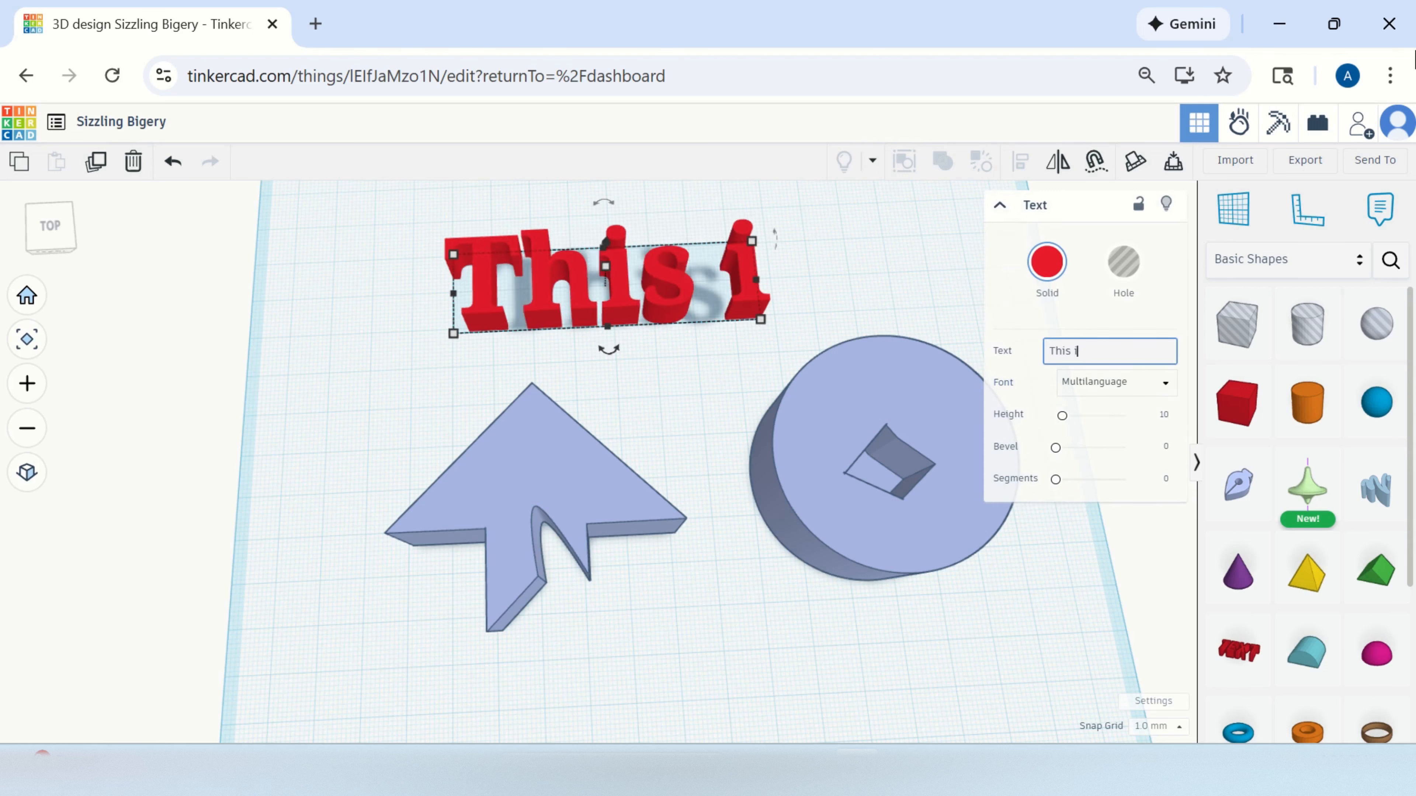
{"action": "key", "text": "BackSpace"}
{"action": "key", "text": "BackSpace"}
{"action": "type", "text": "s my text"}
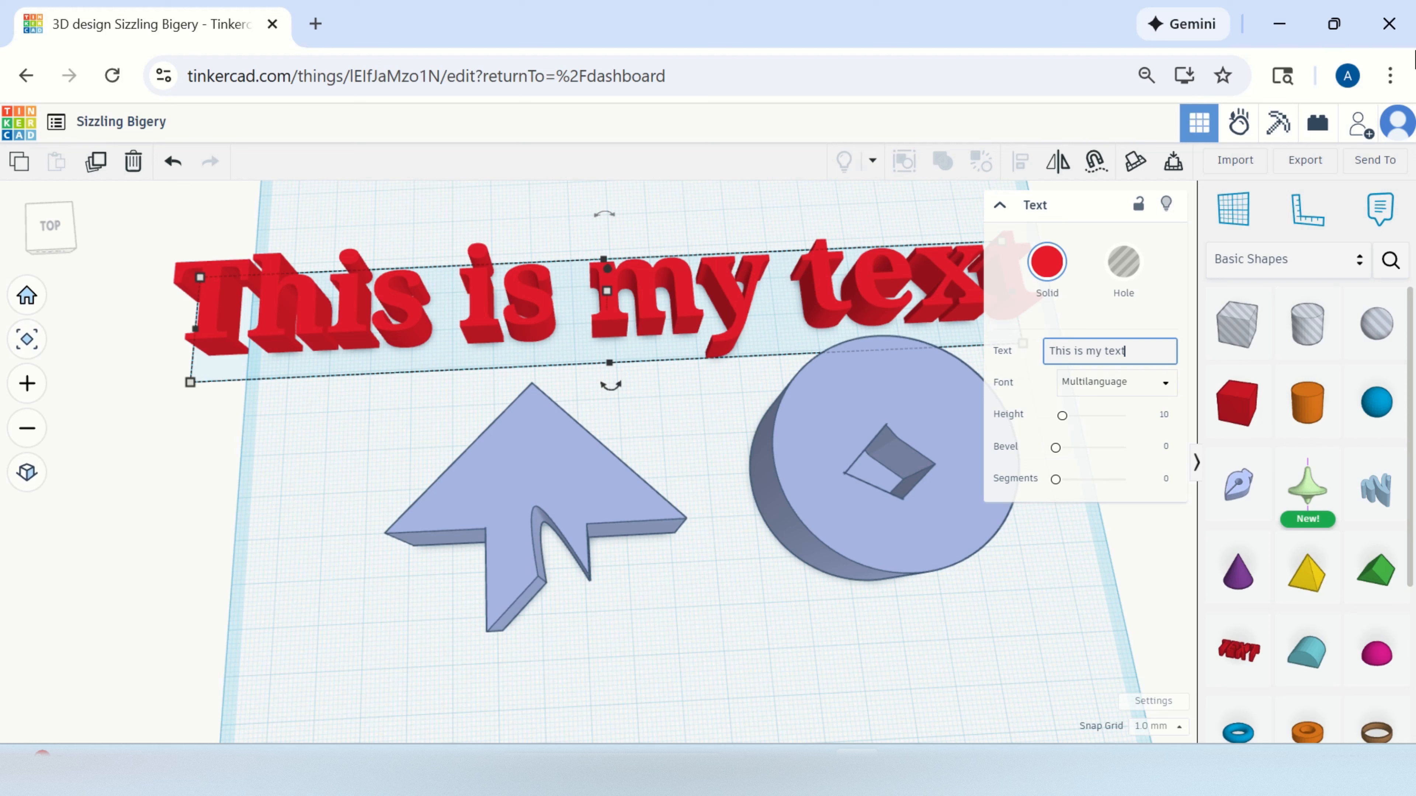
{"action": "type", "text": "!"}
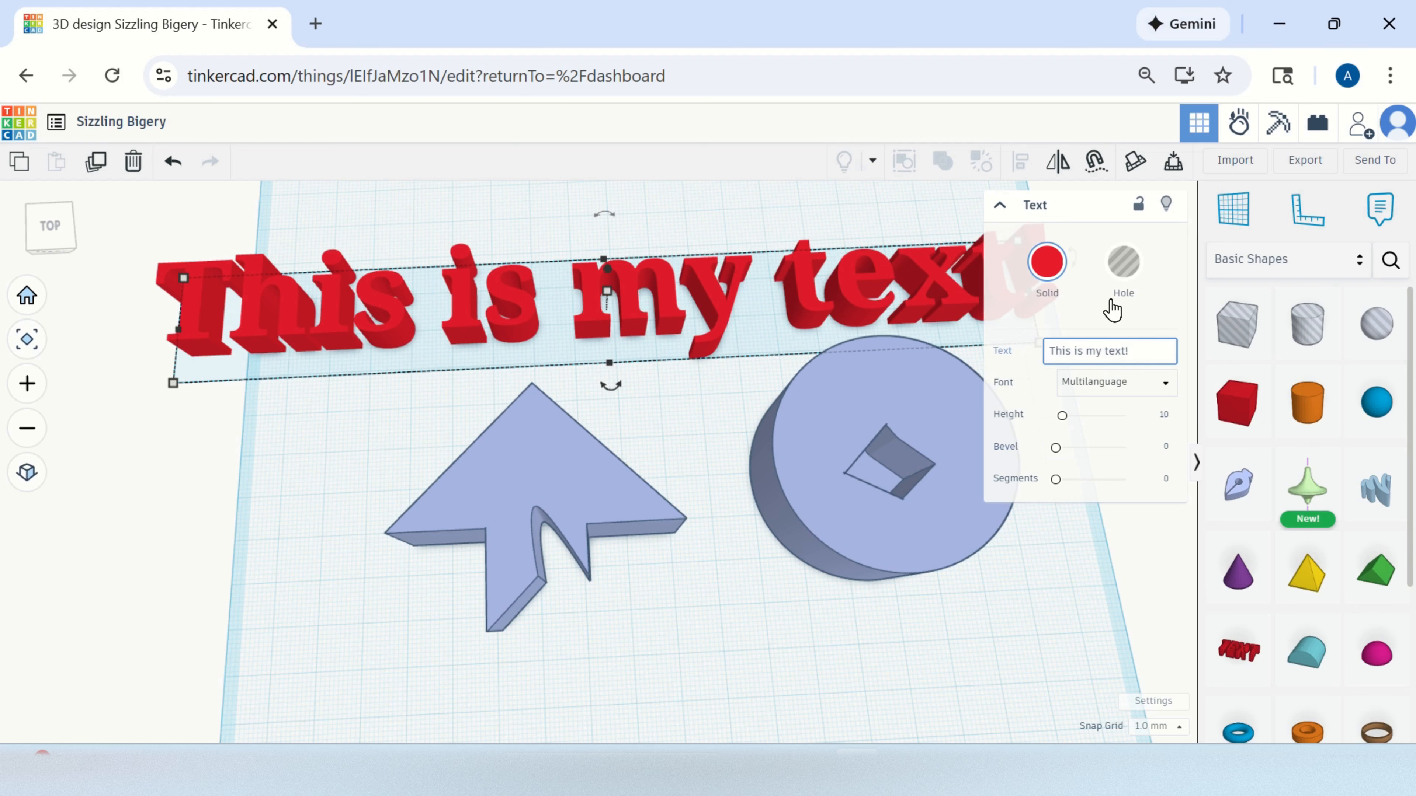
{"action": "left_click", "coordinate": [786, 606]}
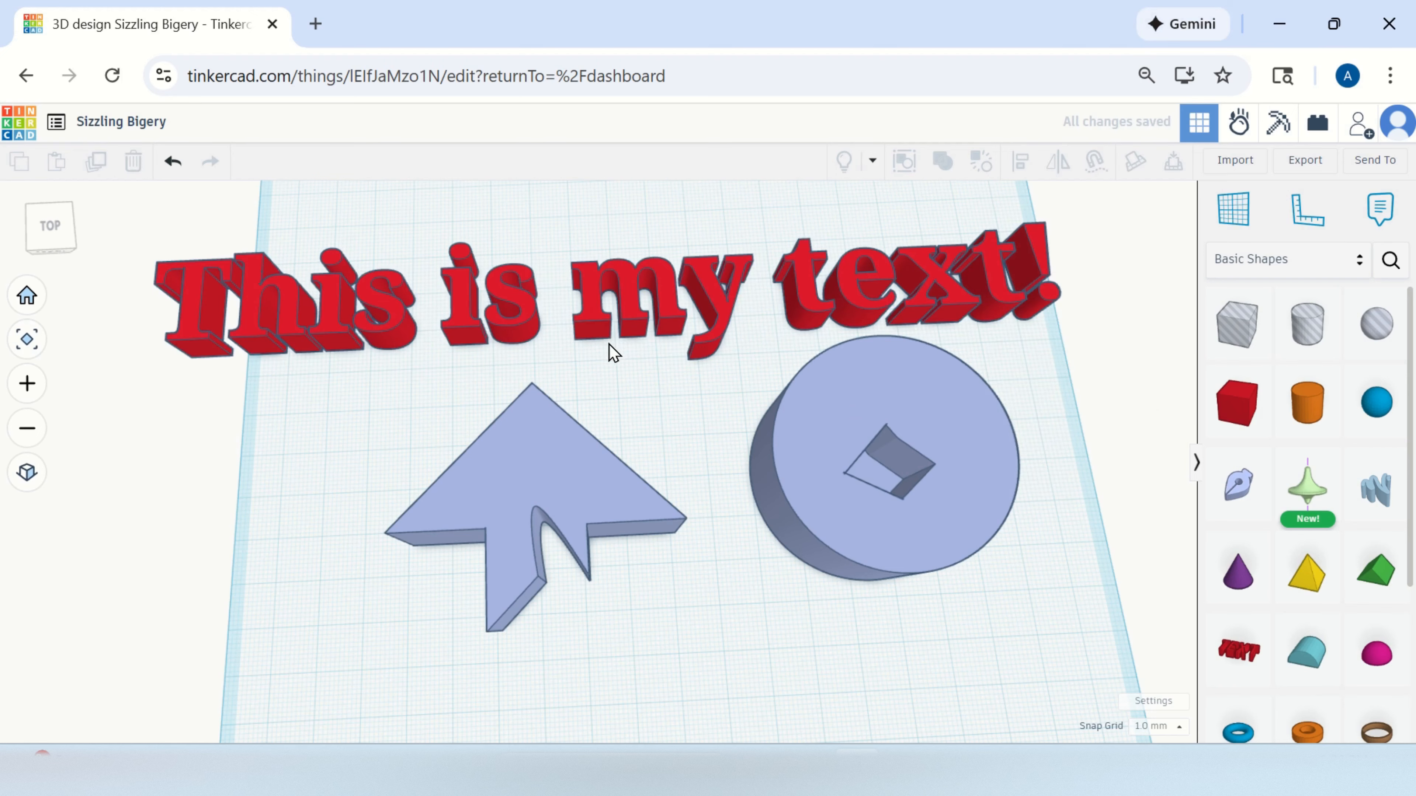
{"action": "right_click_drag", "start_coordinate": [613, 351], "coordinate": [711, 632]}
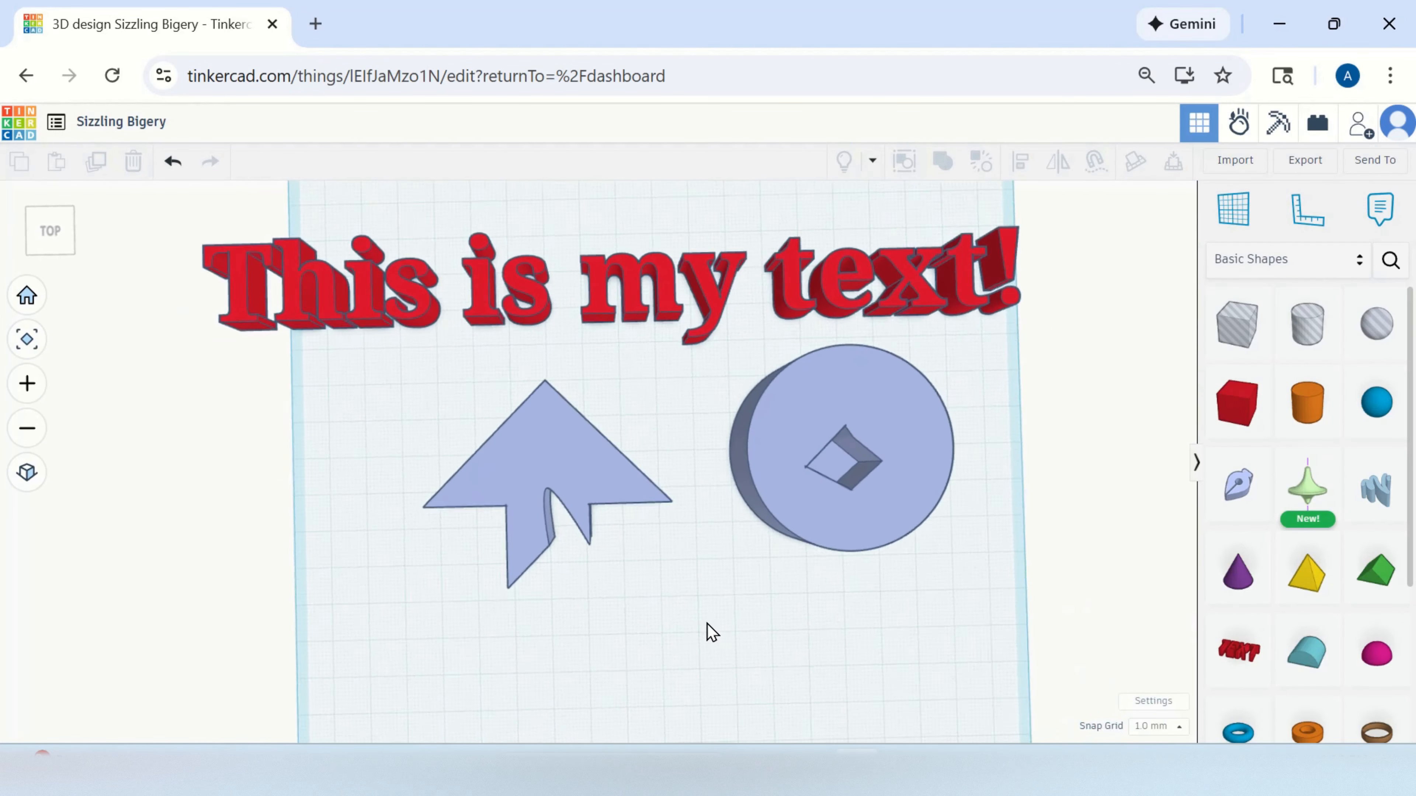